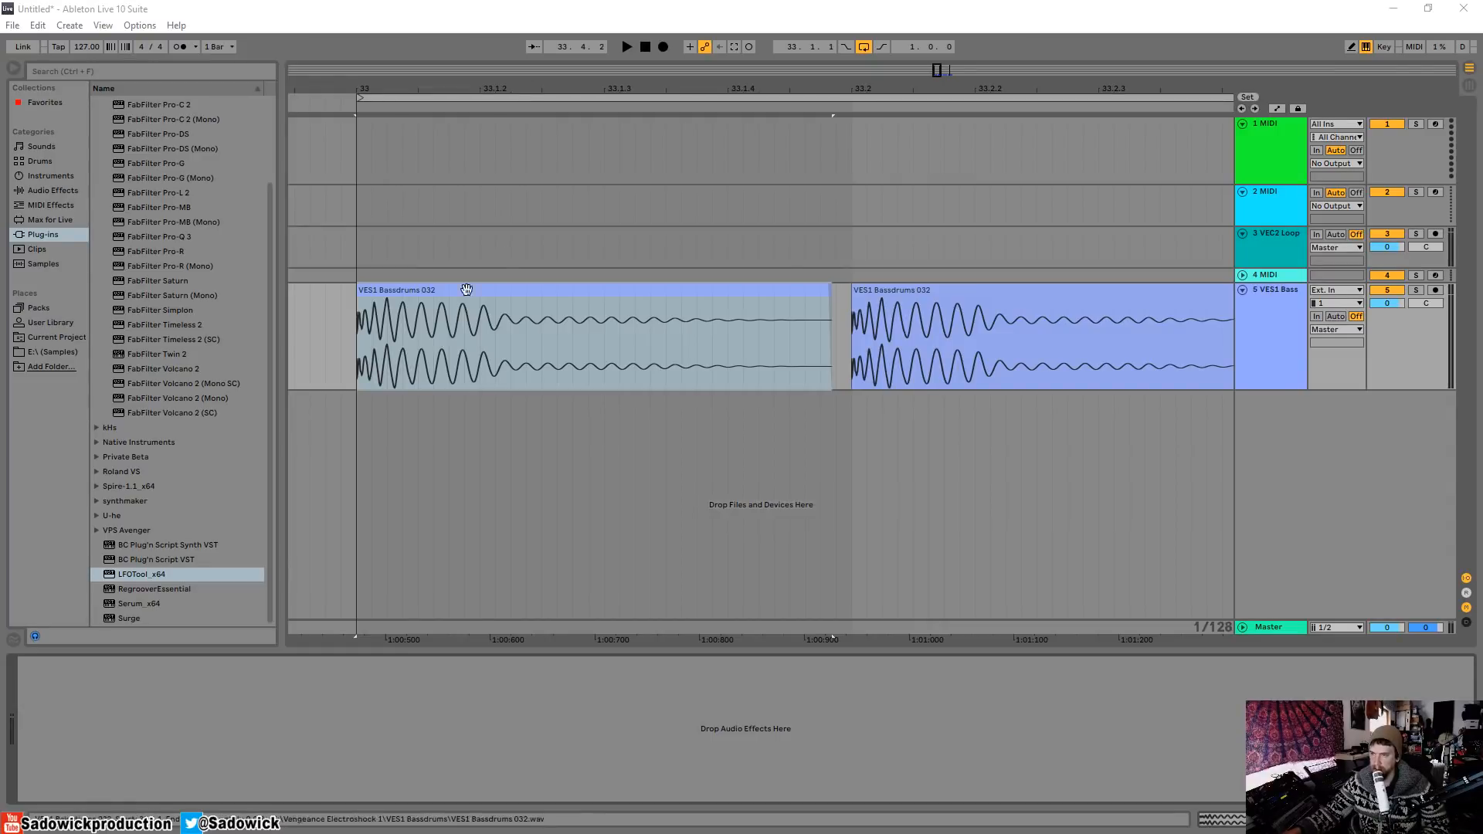
Step: Play back the VES1 Bassdrums 032 kick clips from bar 33 with all four clips in view
{"action": "left_click", "coordinate": [541, 294]}
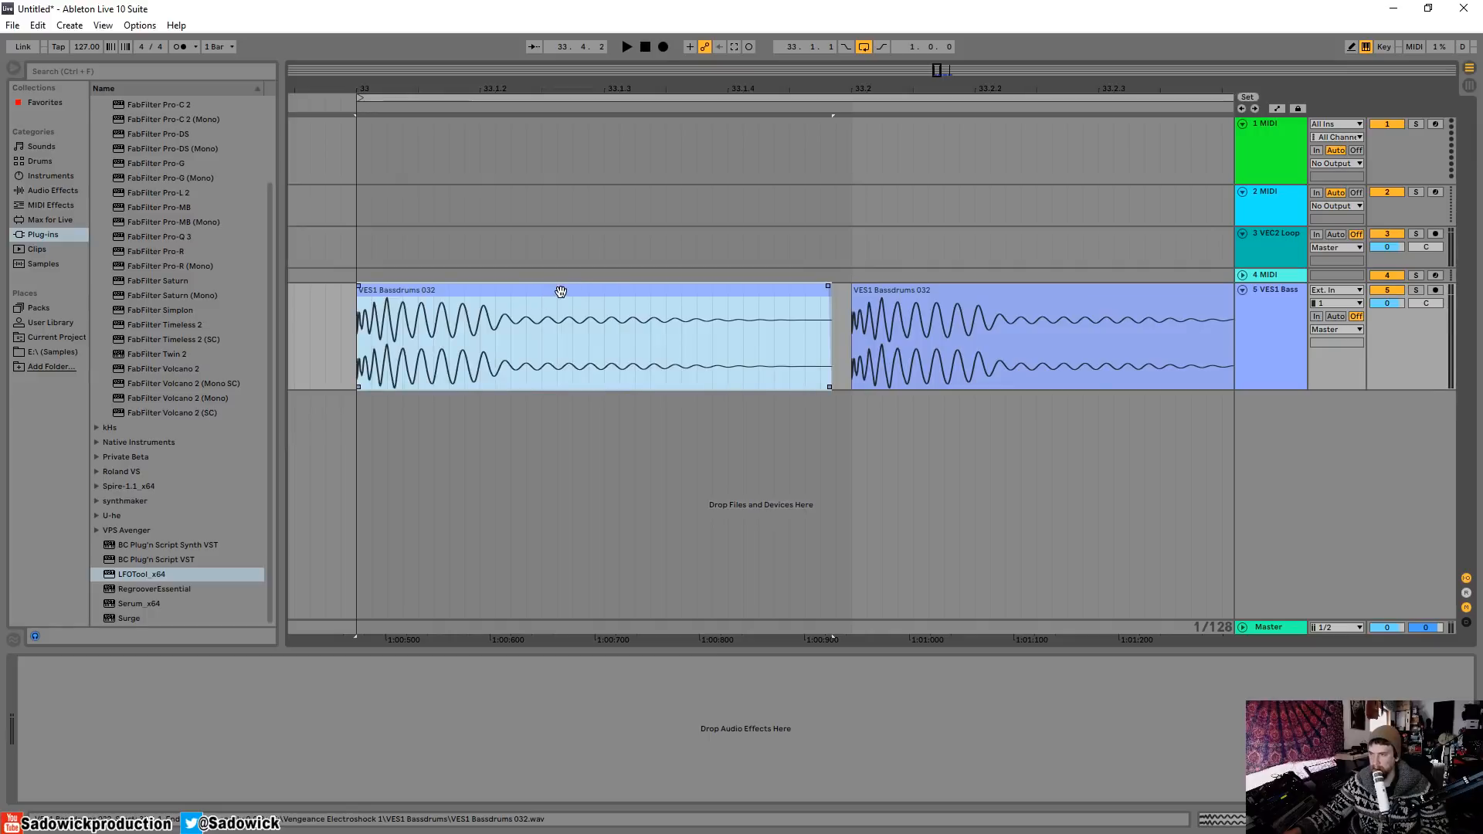
{"action": "left_click_drag", "start_coordinate": [665, 86], "coordinate": [526, 83]}
{"action": "key", "text": "space"}
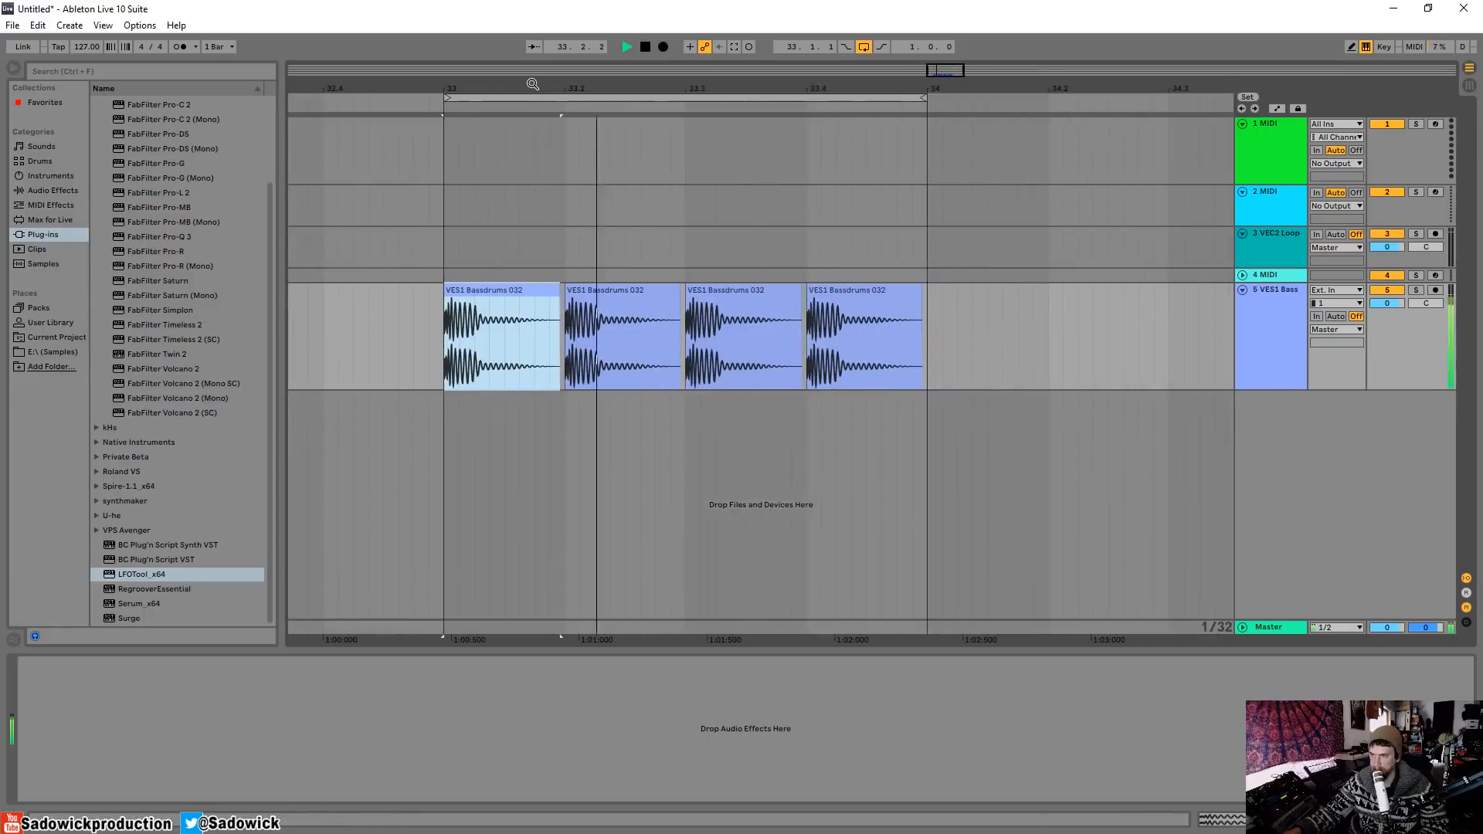
{"action": "key", "text": "space"}
Step: Examine the attack and tail sections of the first kick clip's waveform and audition it from the start
{"action": "left_click_drag", "start_coordinate": [419, 114], "coordinate": [600, 353]}
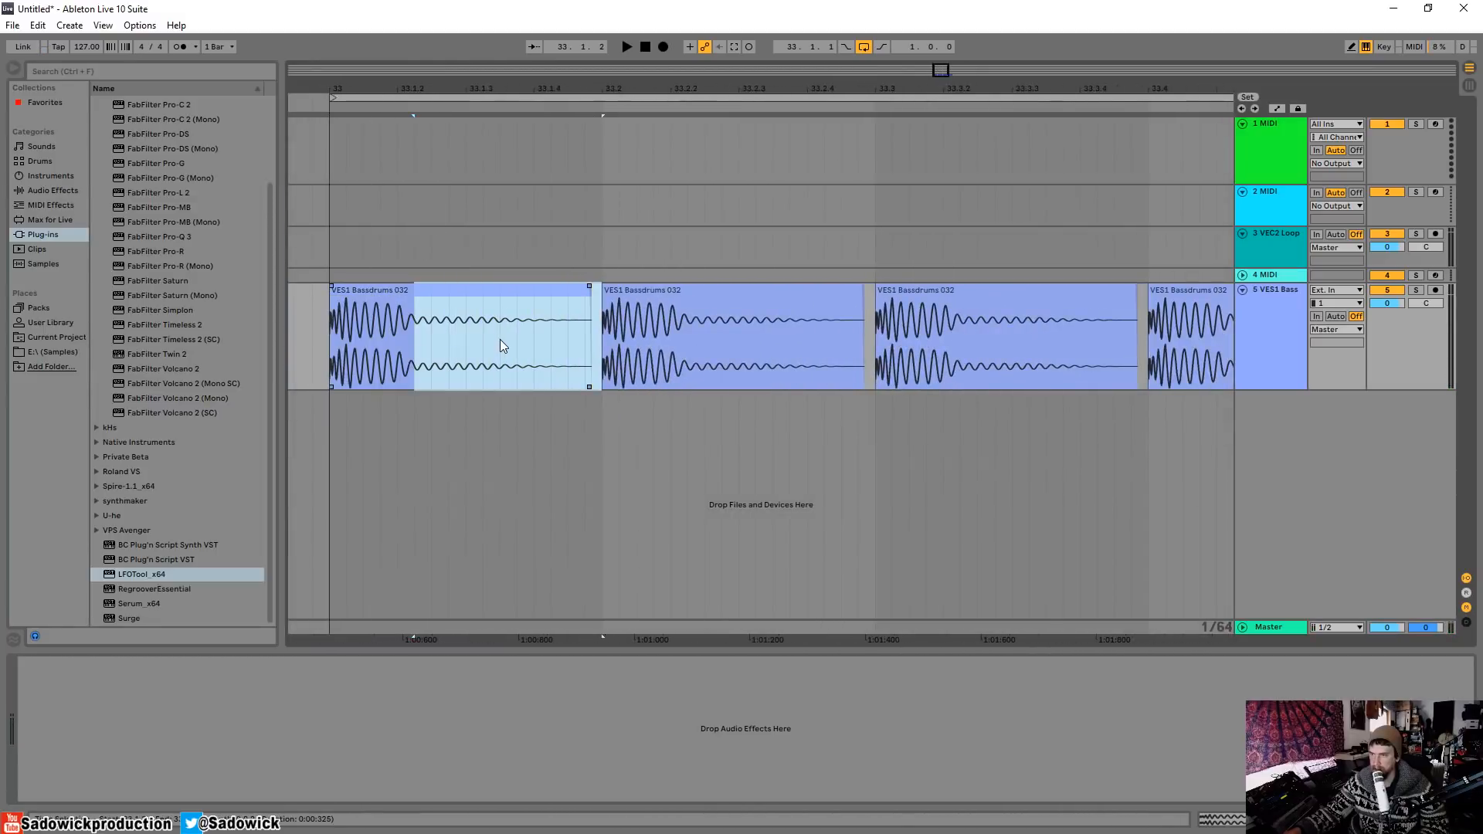
{"action": "left_click_drag", "start_coordinate": [390, 85], "coordinate": [549, 257]}
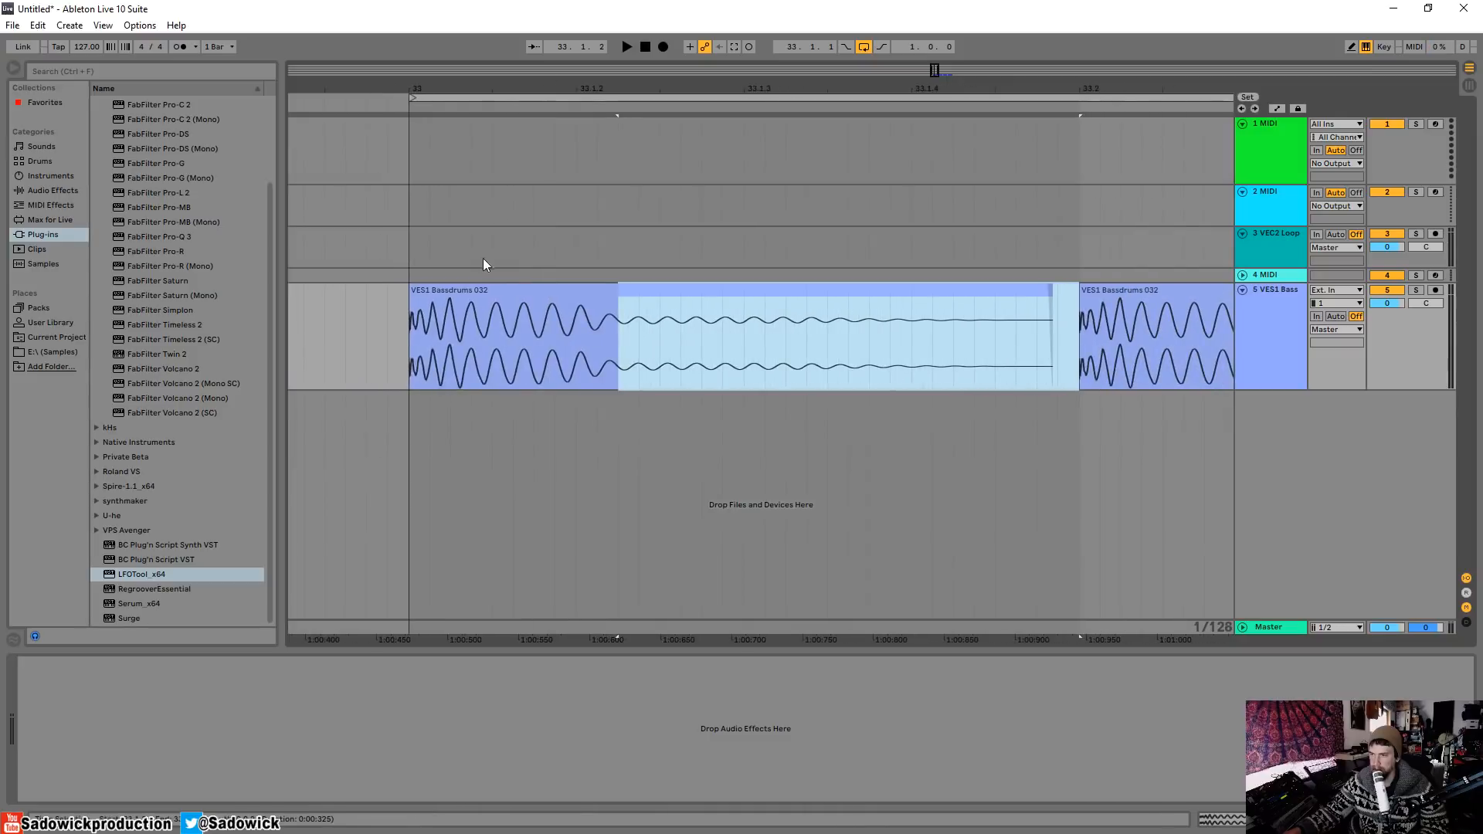
{"action": "left_click", "coordinate": [473, 290]}
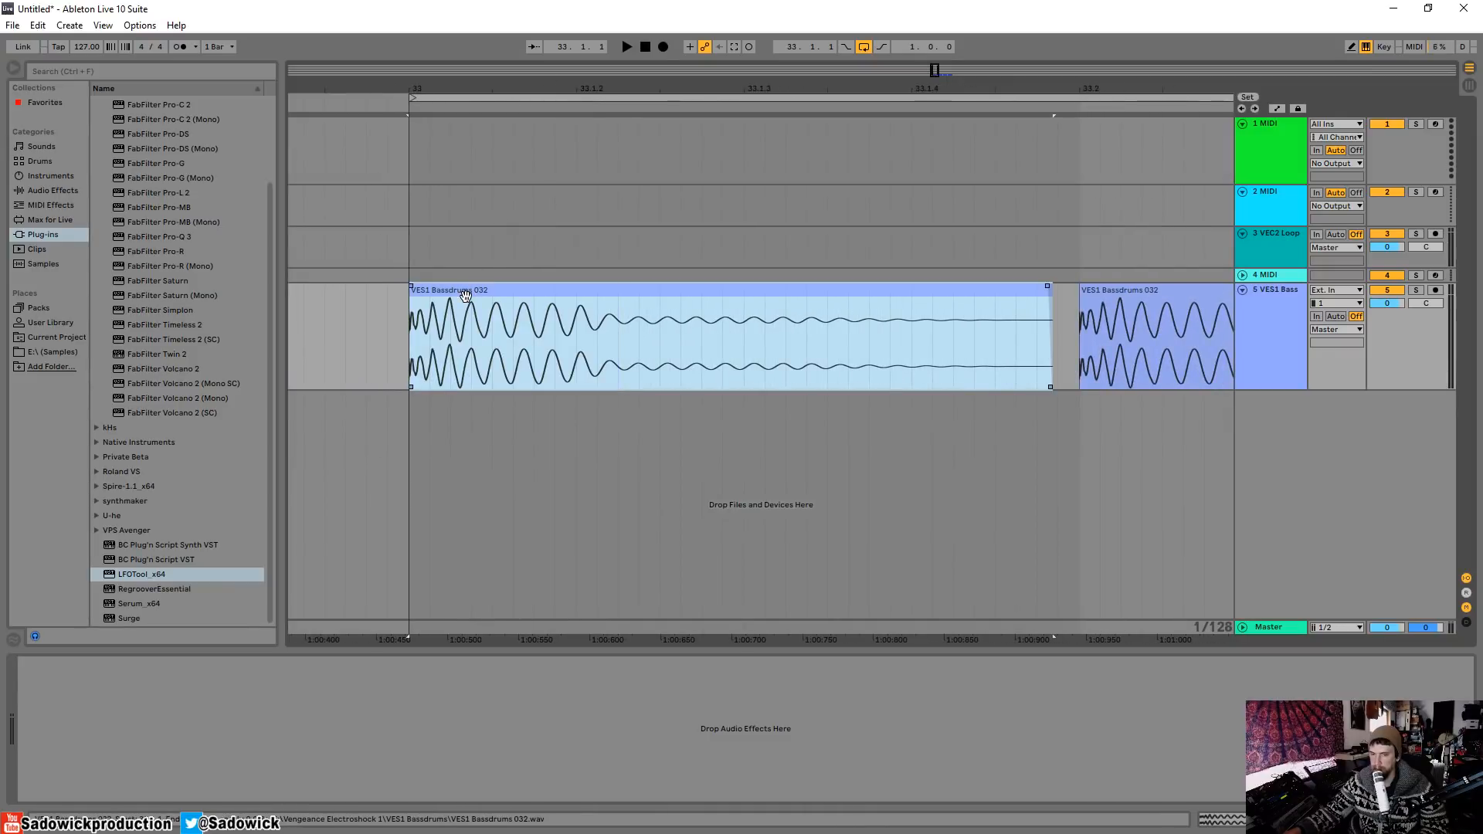
{"action": "left_click_drag", "start_coordinate": [411, 339], "coordinate": [426, 346]}
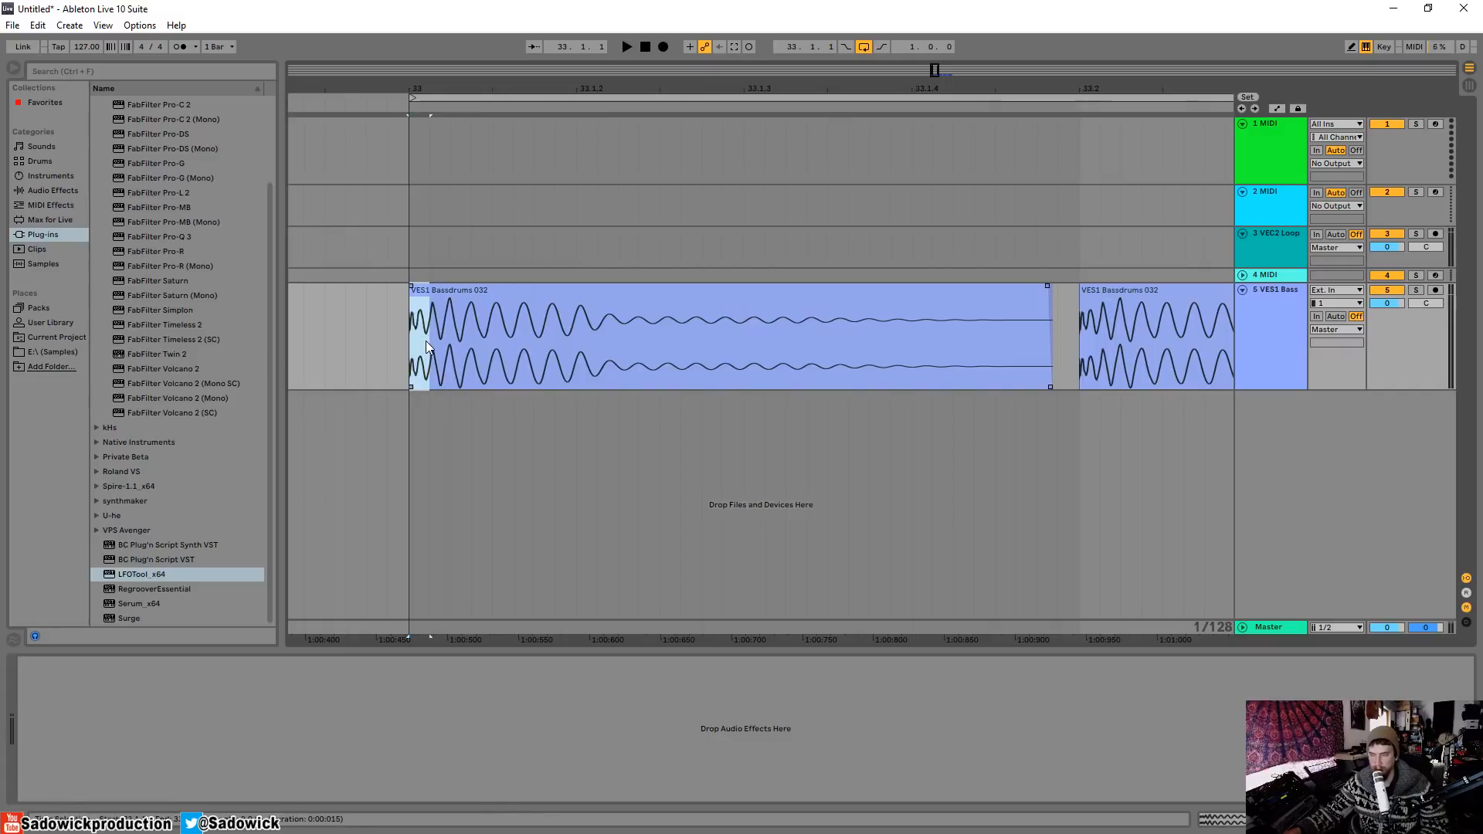
{"action": "key", "text": "space"}
{"action": "key", "text": "space"}
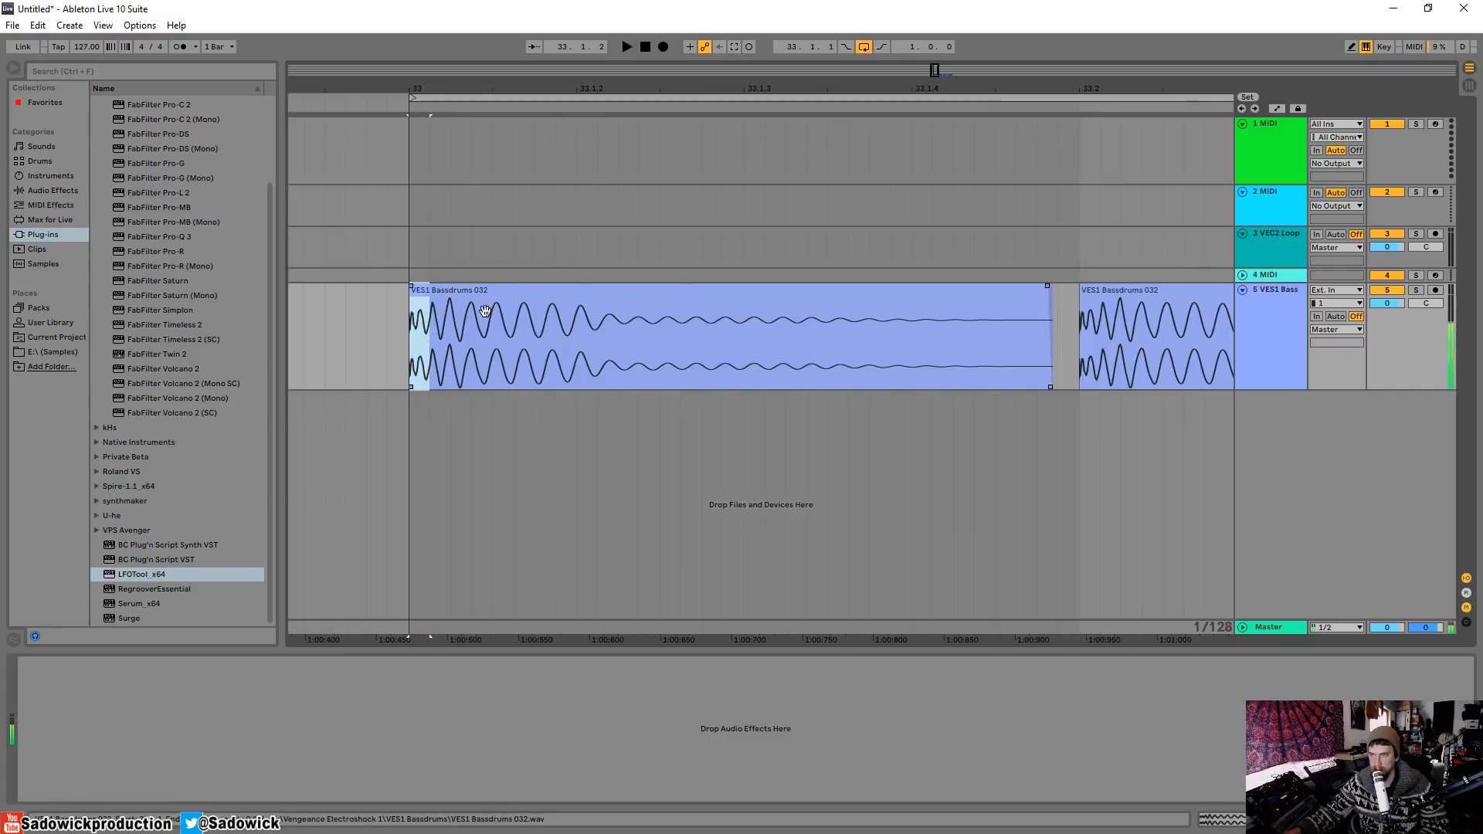
{"action": "left_click_drag", "start_coordinate": [450, 342], "coordinate": [1035, 376]}
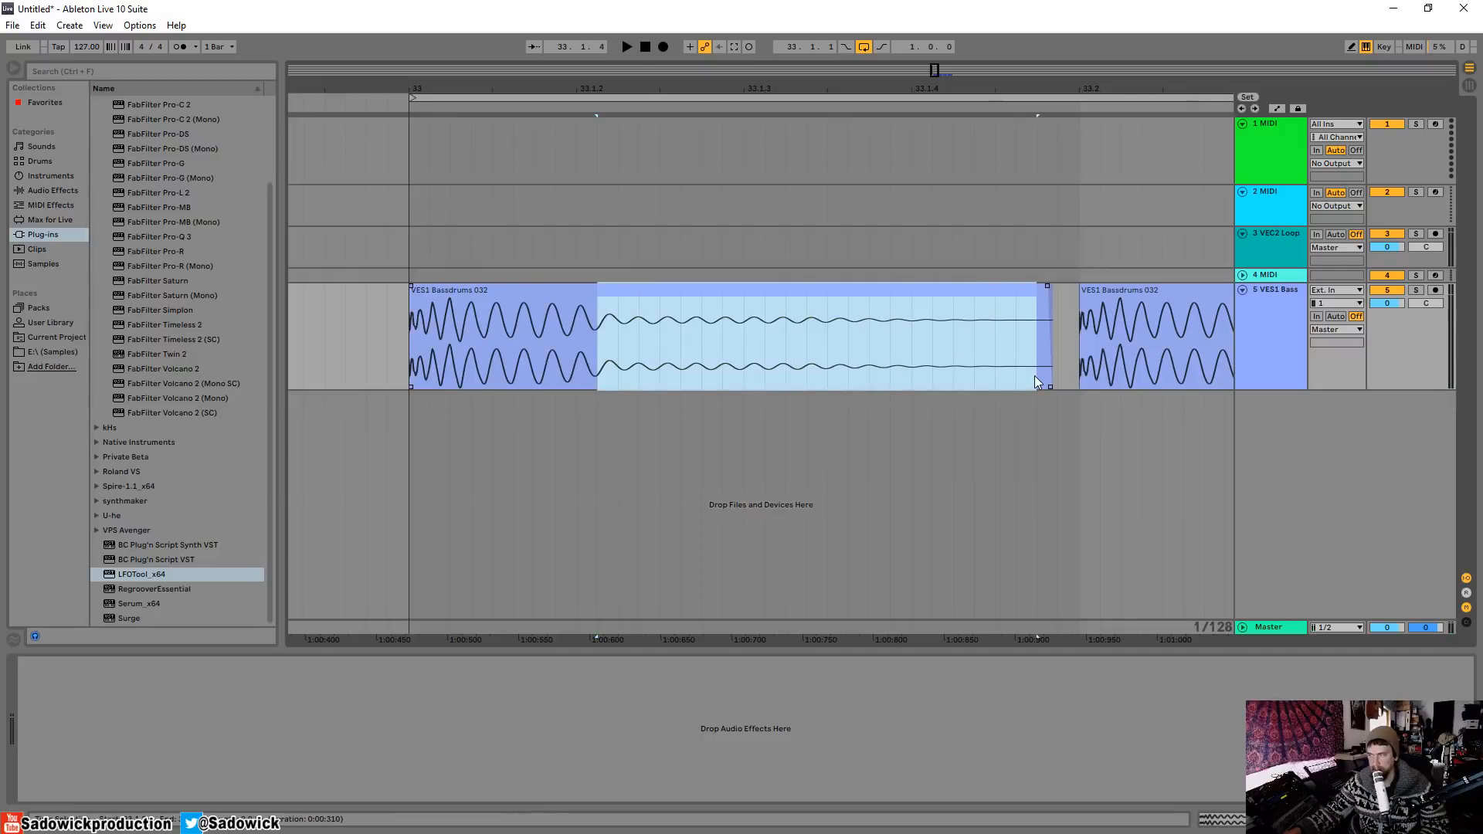
Step: Try trimming the tail off the first kick clip at about 33.1.2, and extend it back to full length
{"action": "left_click", "coordinate": [1048, 308]}
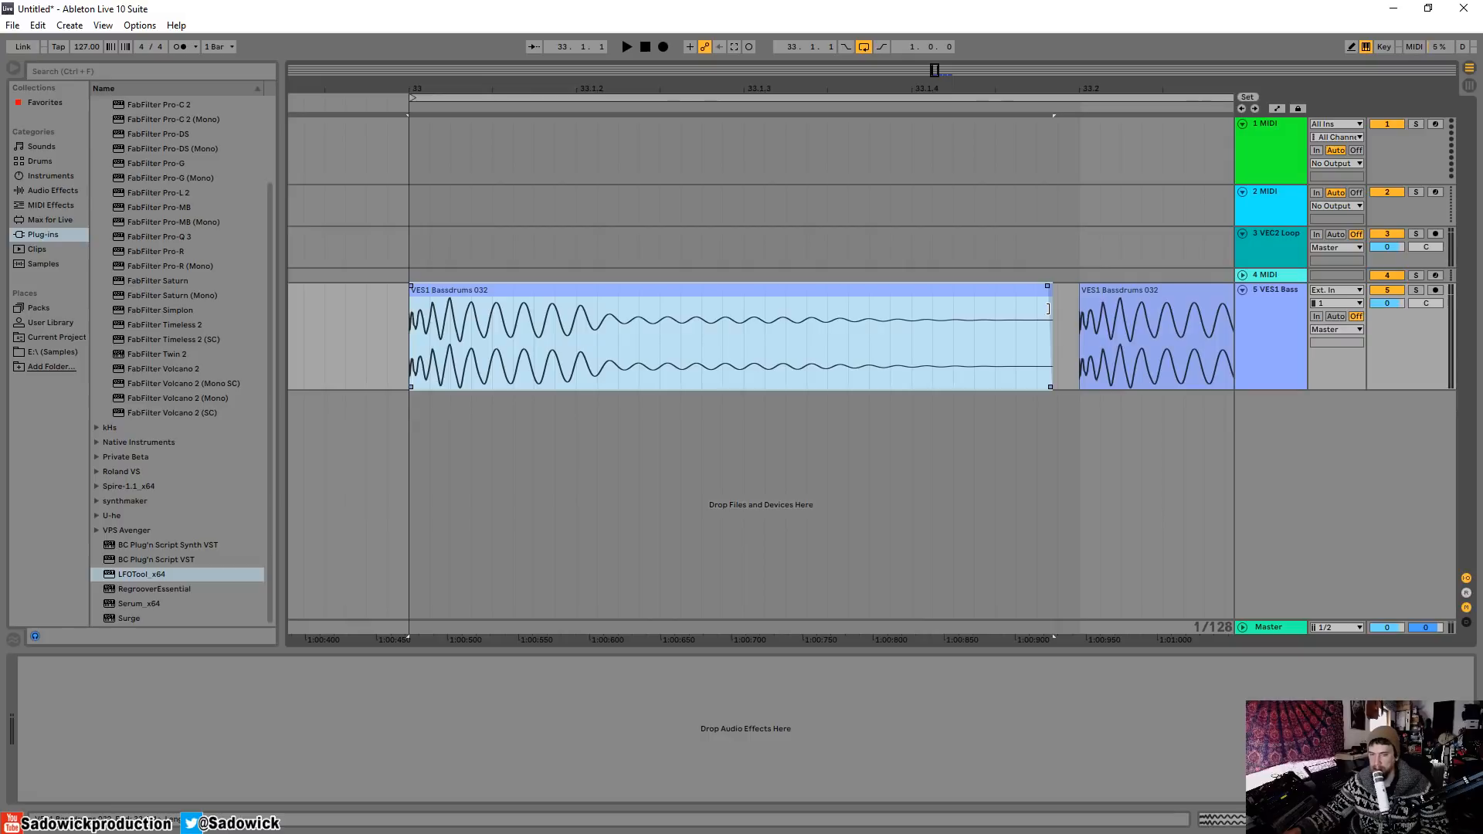
{"action": "left_click_drag", "start_coordinate": [1048, 308], "coordinate": [605, 318]}
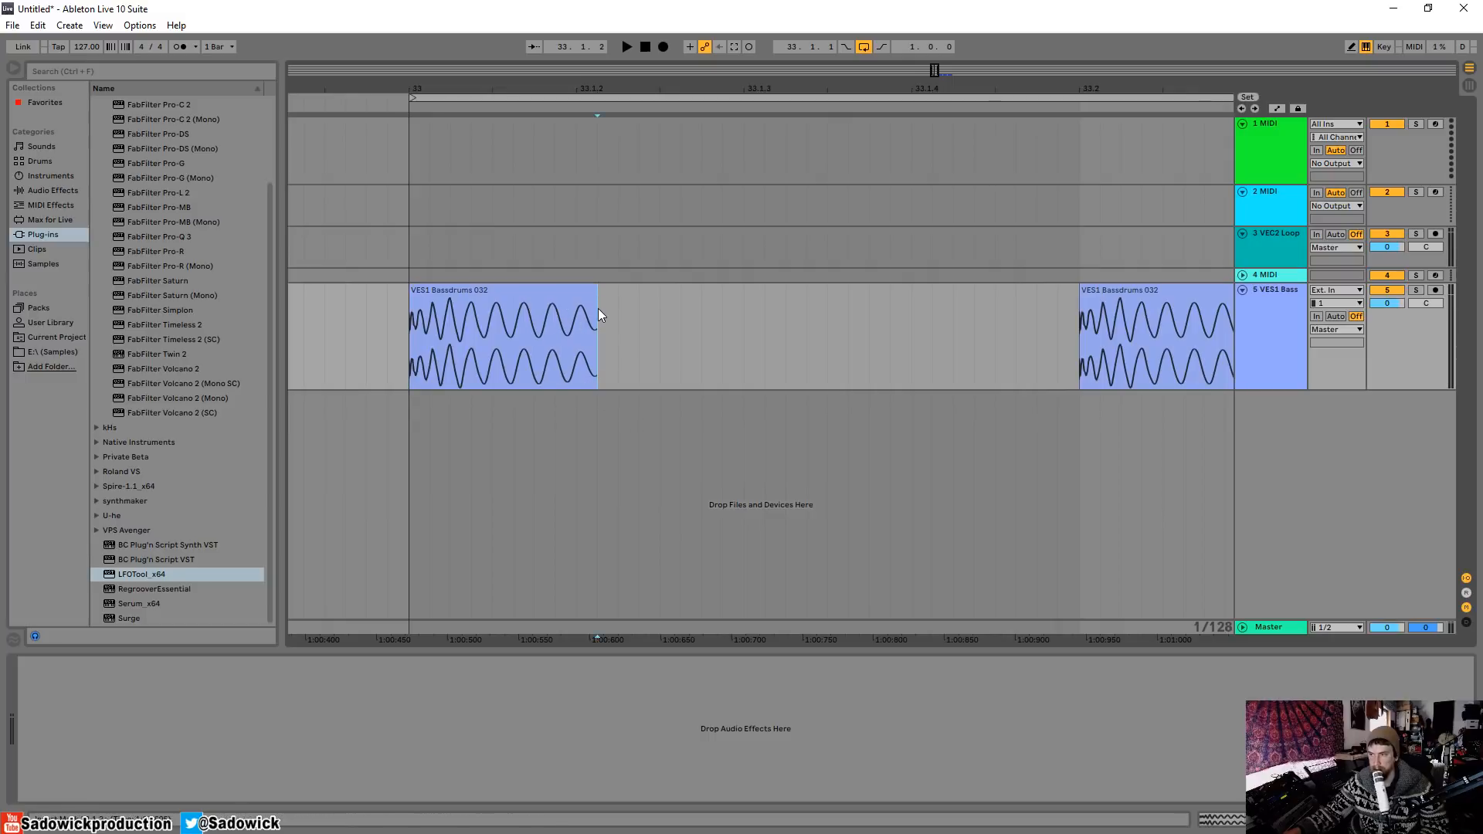
{"action": "left_click_drag", "start_coordinate": [598, 308], "coordinate": [1040, 285]}
{"action": "left_click", "coordinate": [746, 293]}
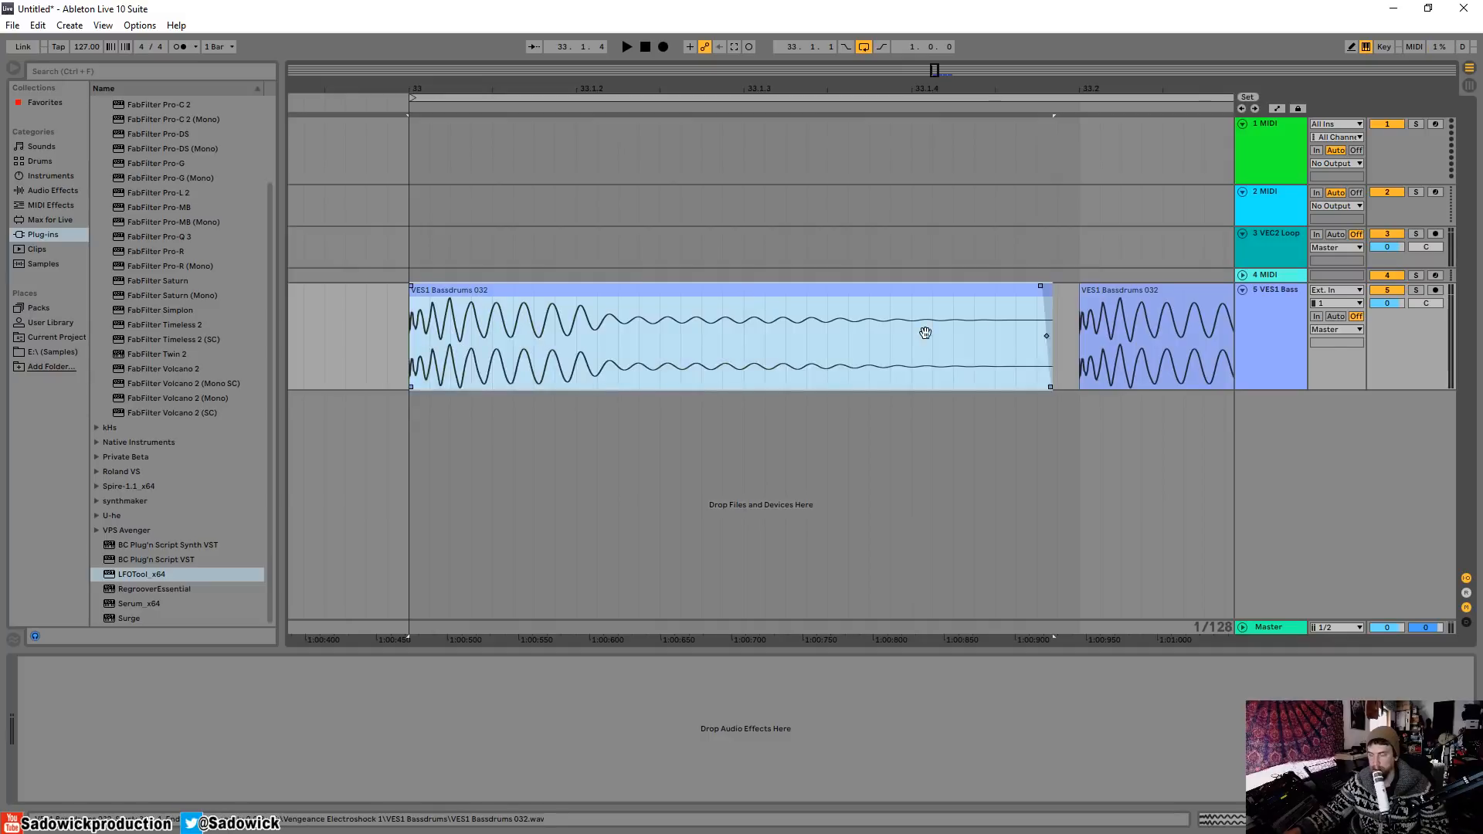
Step: Add the LFOTool_x64 plug-in to the VES1 Bassdrums track and enlarge its window
{"action": "left_click", "coordinate": [1399, 335]}
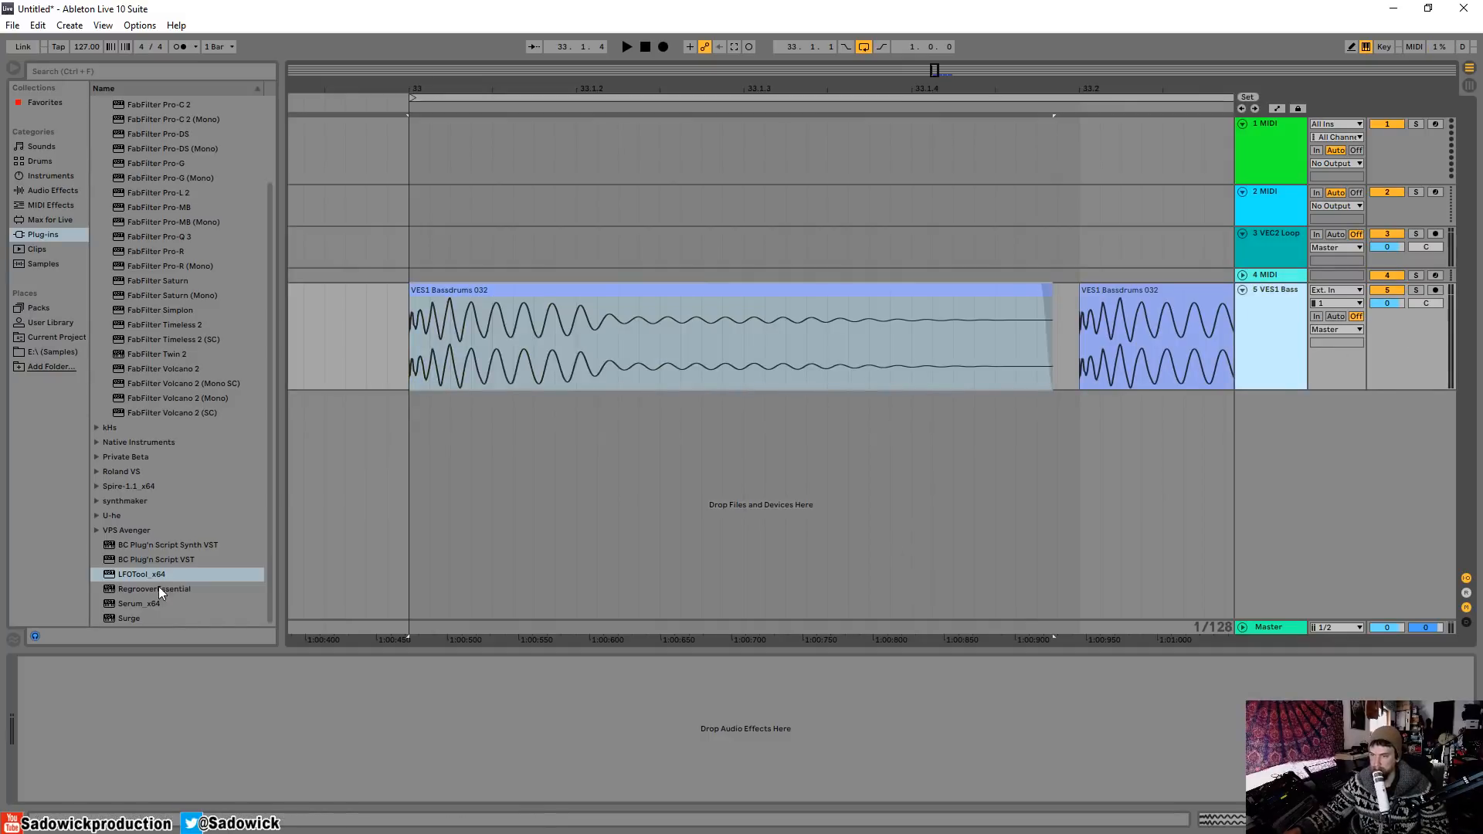
{"action": "left_click_drag", "start_coordinate": [137, 575], "coordinate": [516, 363]}
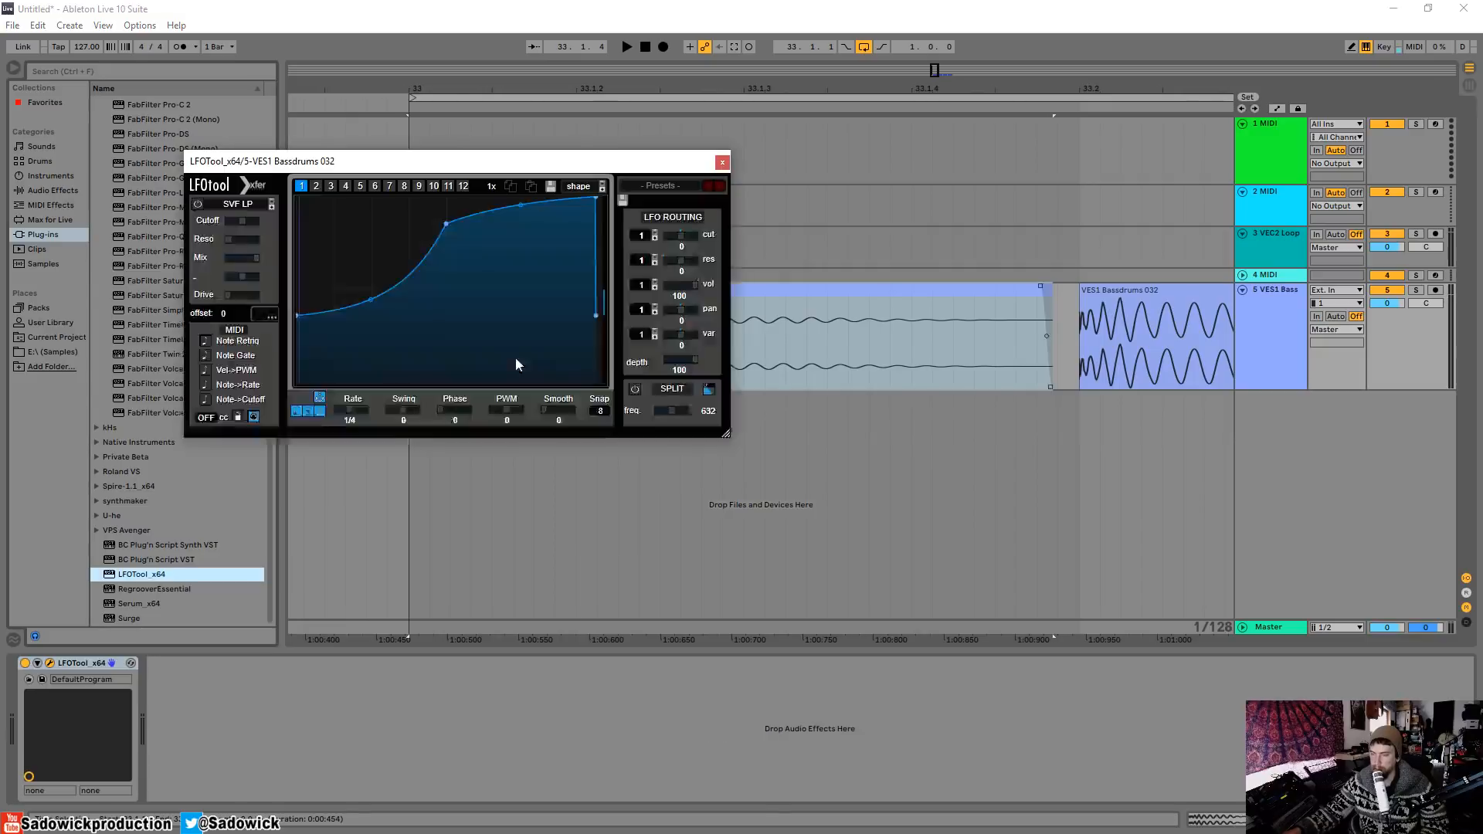
{"action": "left_click_drag", "start_coordinate": [401, 161], "coordinate": [353, 73]}
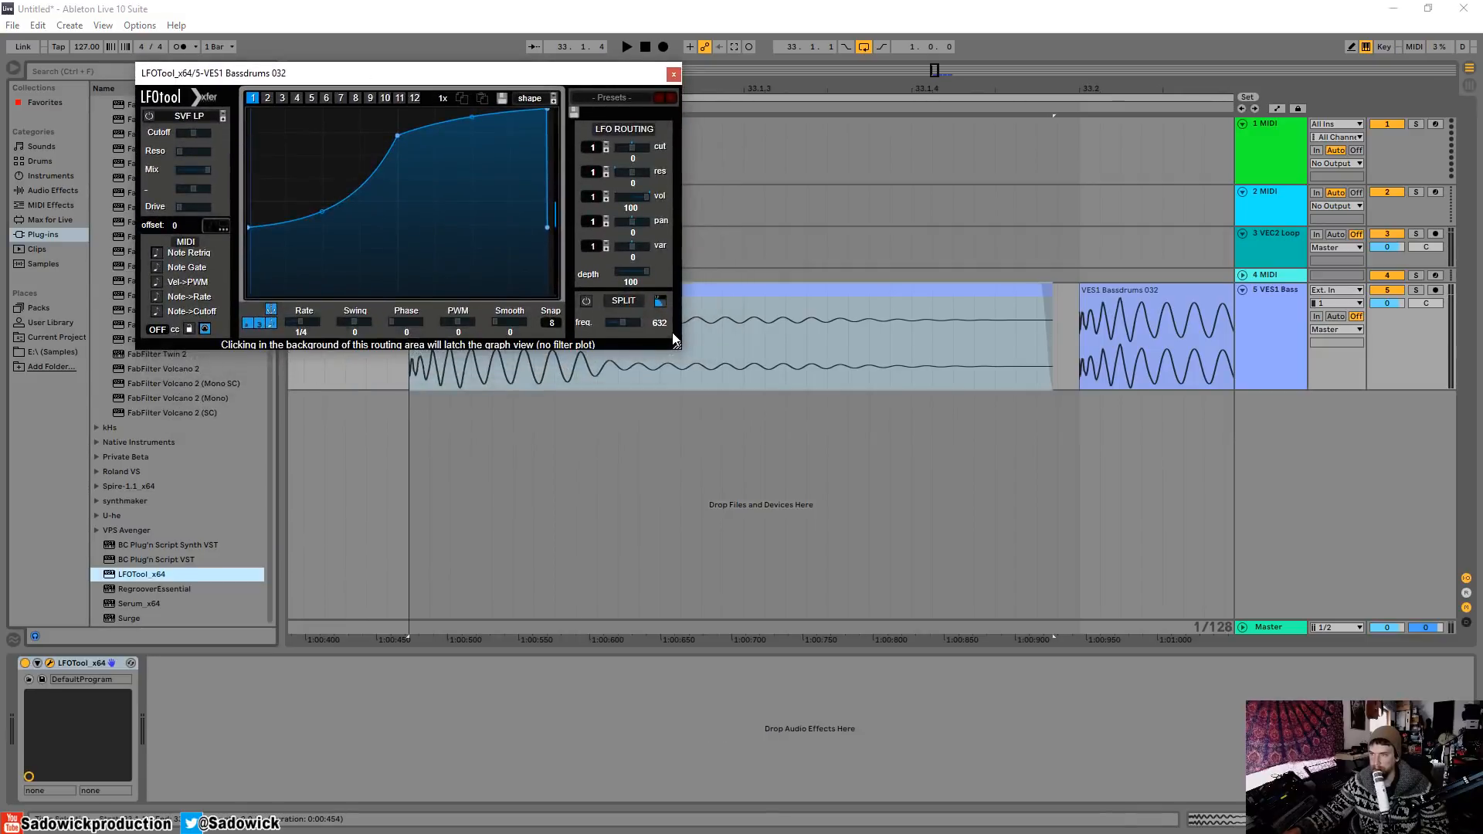
{"action": "left_click_drag", "start_coordinate": [673, 334], "coordinate": [1137, 679]}
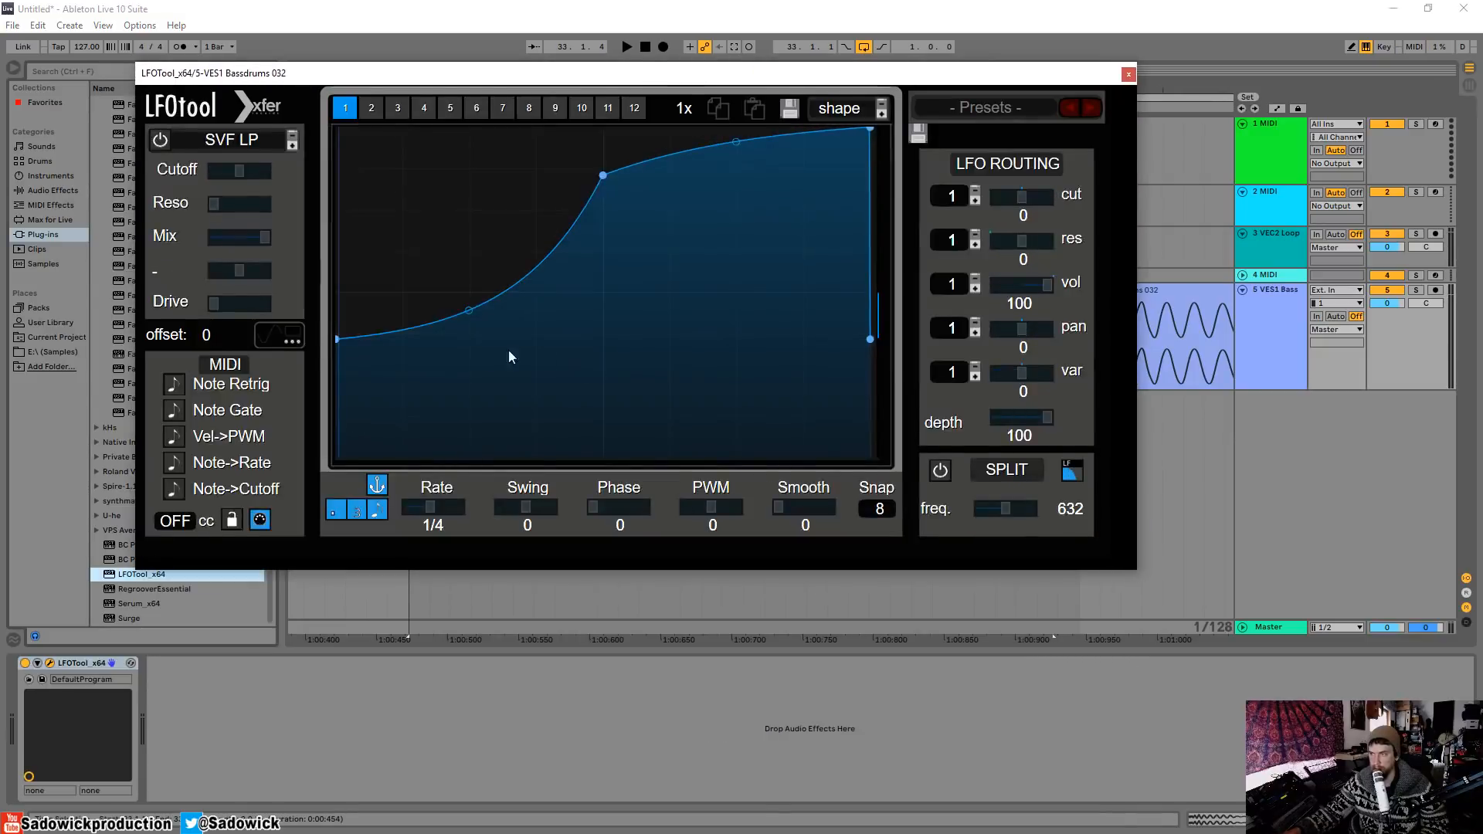
Step: Flatten LFO graph 1 in LFOTool by raising its start and middle points to the maximum level
{"action": "left_click_drag", "start_coordinate": [346, 346], "coordinate": [342, 152]}
{"action": "left_click_drag", "start_coordinate": [616, 179], "coordinate": [615, 129]}
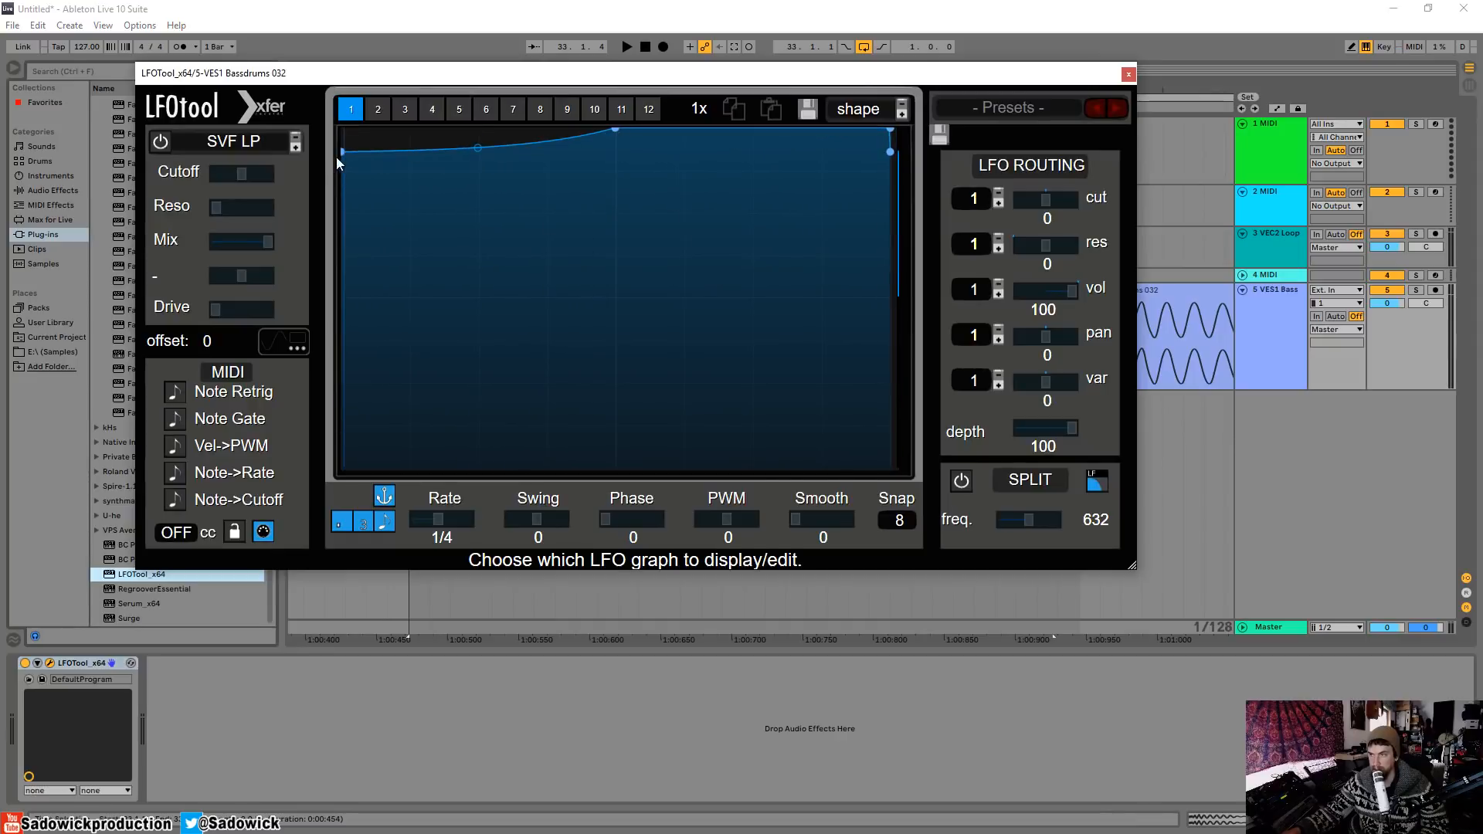
{"action": "left_click_drag", "start_coordinate": [336, 156], "coordinate": [335, 100]}
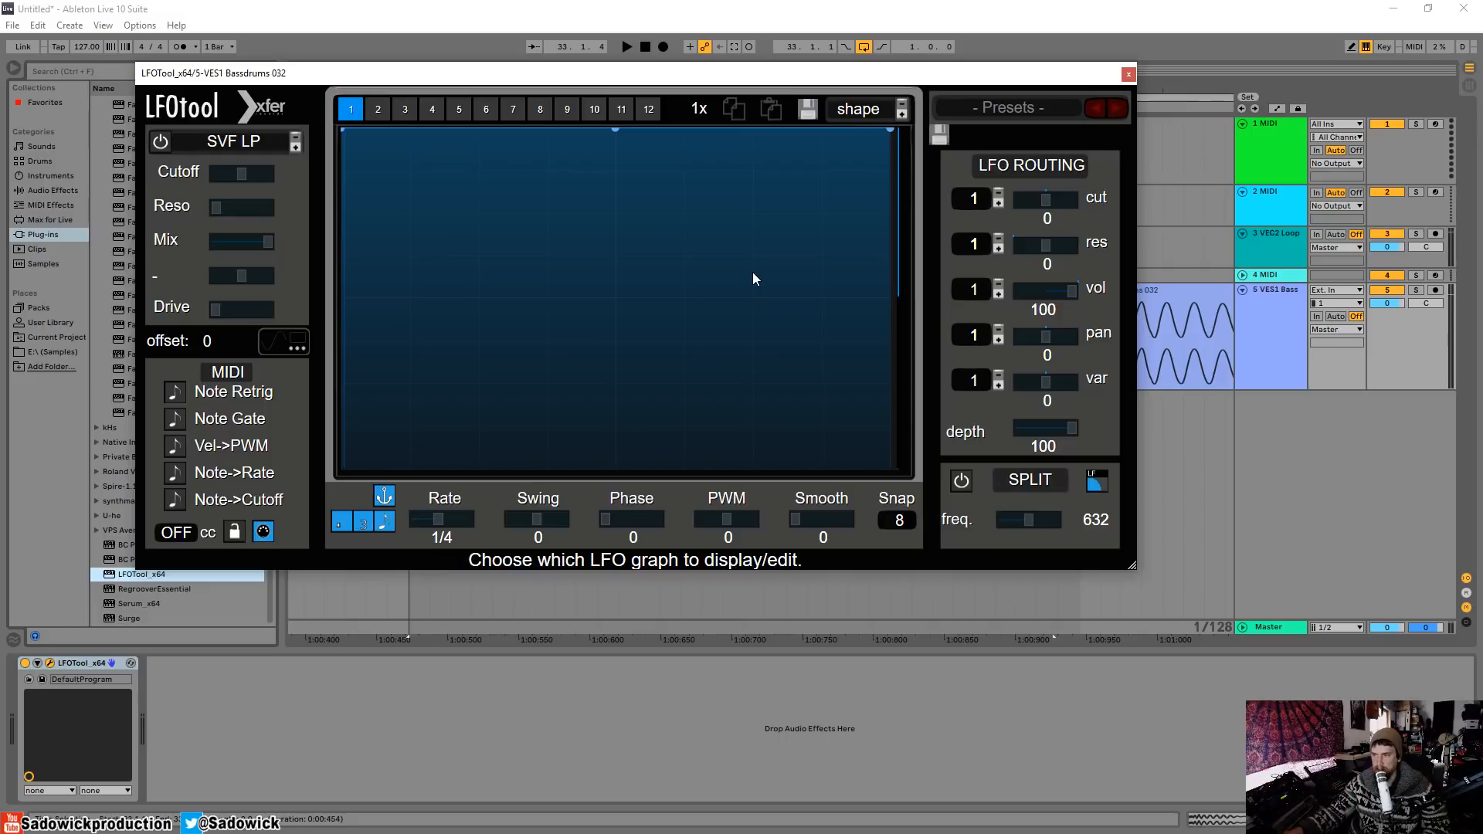
Step: Show the waveform over the LFO graph and play the kick so its shape is drawn there
{"action": "left_click_drag", "start_coordinate": [648, 70], "coordinate": [613, 100]}
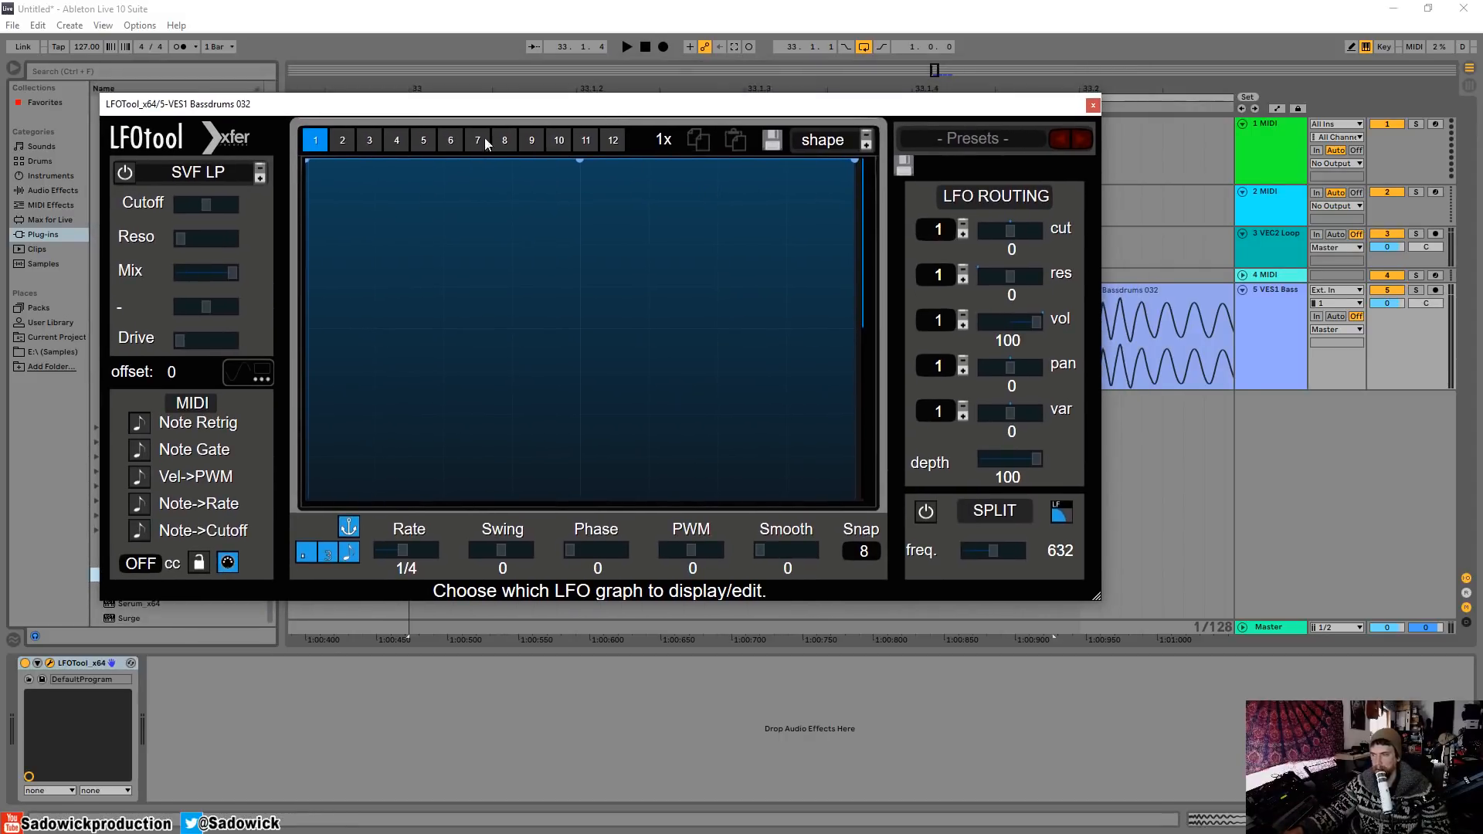
{"action": "mouse_move", "coordinate": [497, 105]}
{"action": "left_mouse_down"}
{"action": "mouse_move", "coordinate": [493, 123]}
{"action": "mouse_move", "coordinate": [516, 94]}
{"action": "left_mouse_up"}
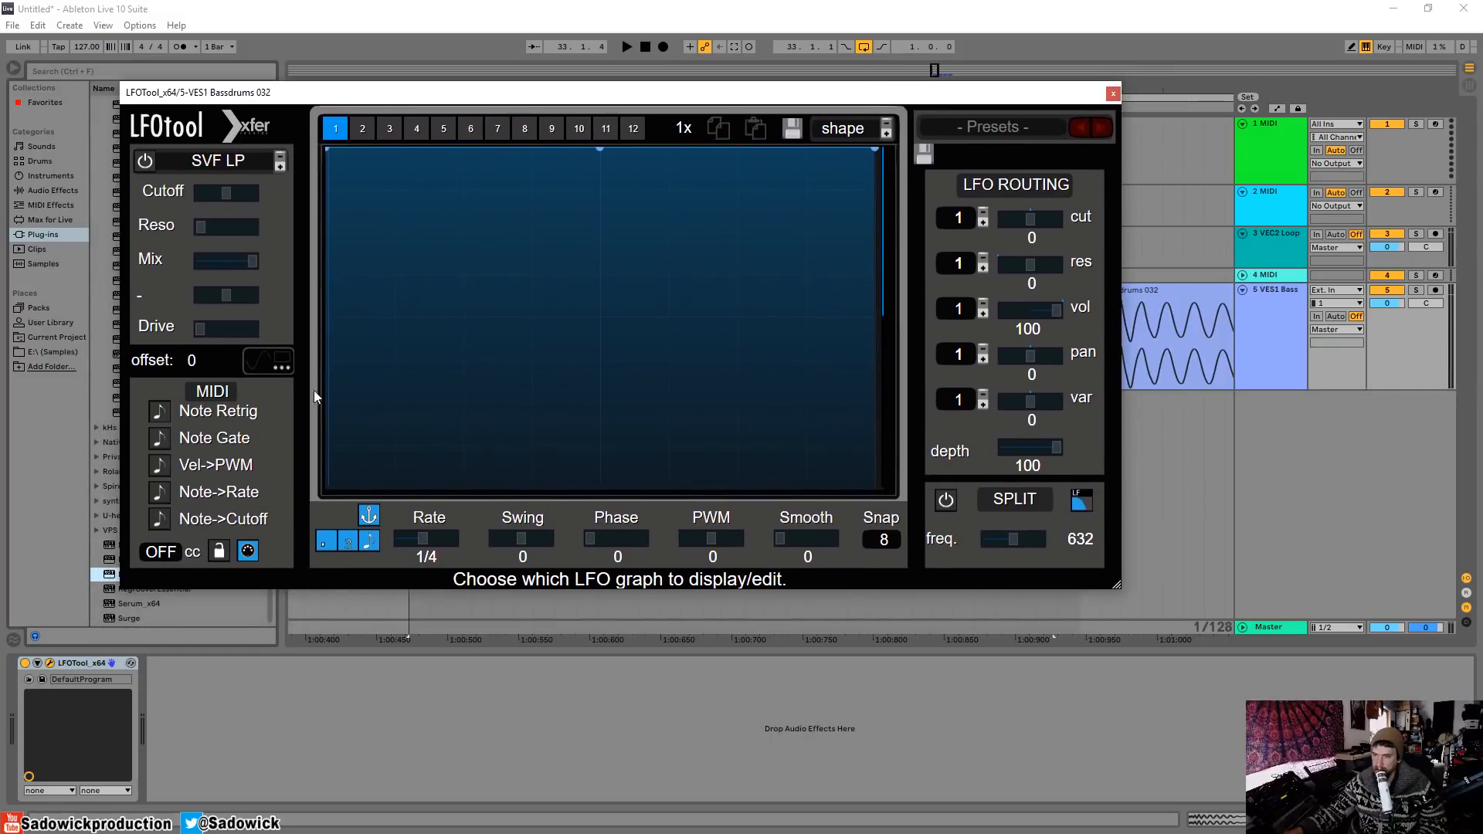
{"action": "left_click", "coordinate": [261, 366]}
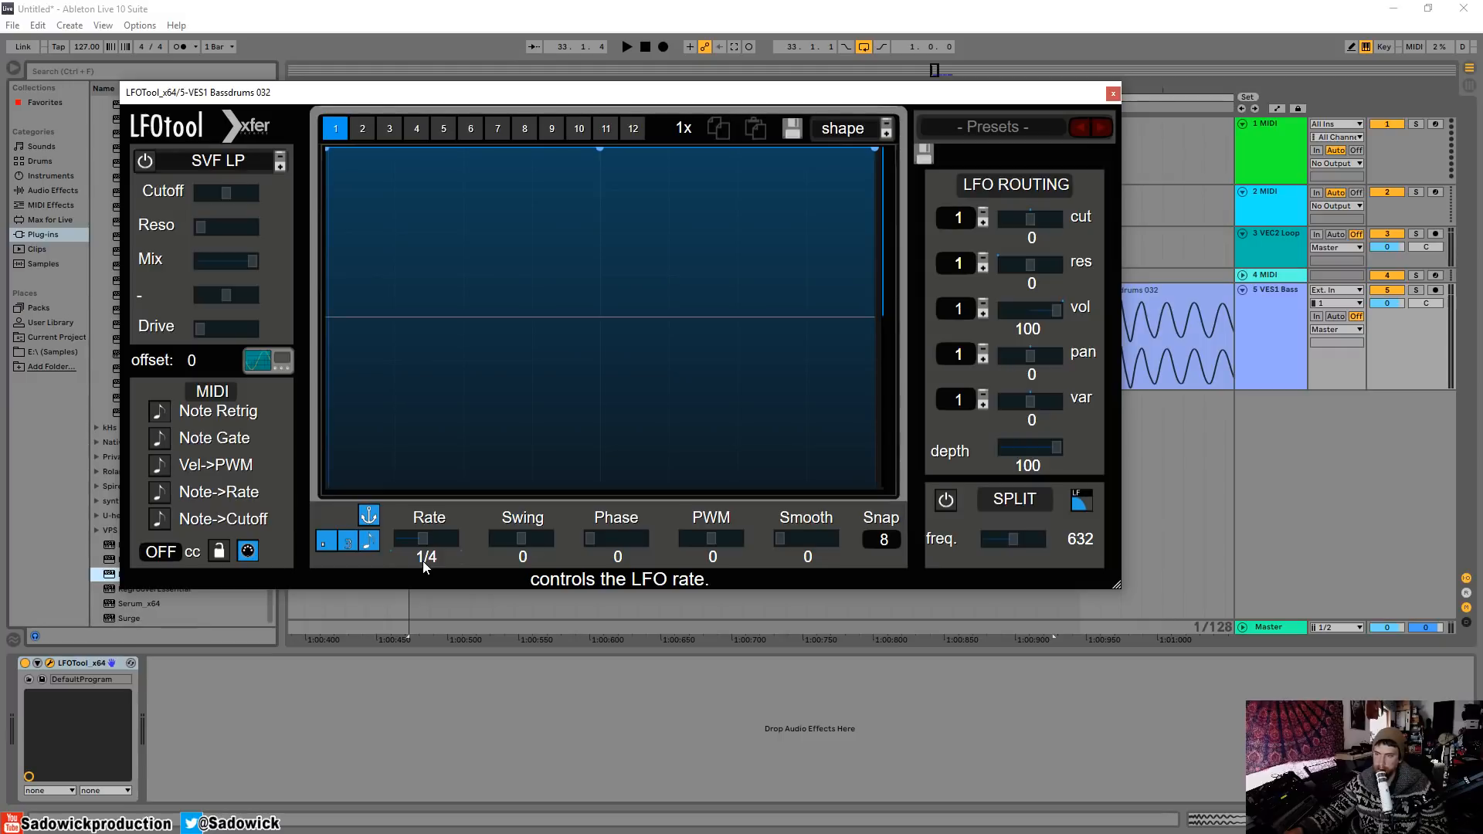
{"action": "mouse_move", "coordinate": [501, 94]}
{"action": "left_mouse_down"}
{"action": "mouse_move", "coordinate": [507, 466]}
{"action": "mouse_move", "coordinate": [494, 169]}
{"action": "mouse_move", "coordinate": [473, 95]}
{"action": "left_mouse_up"}
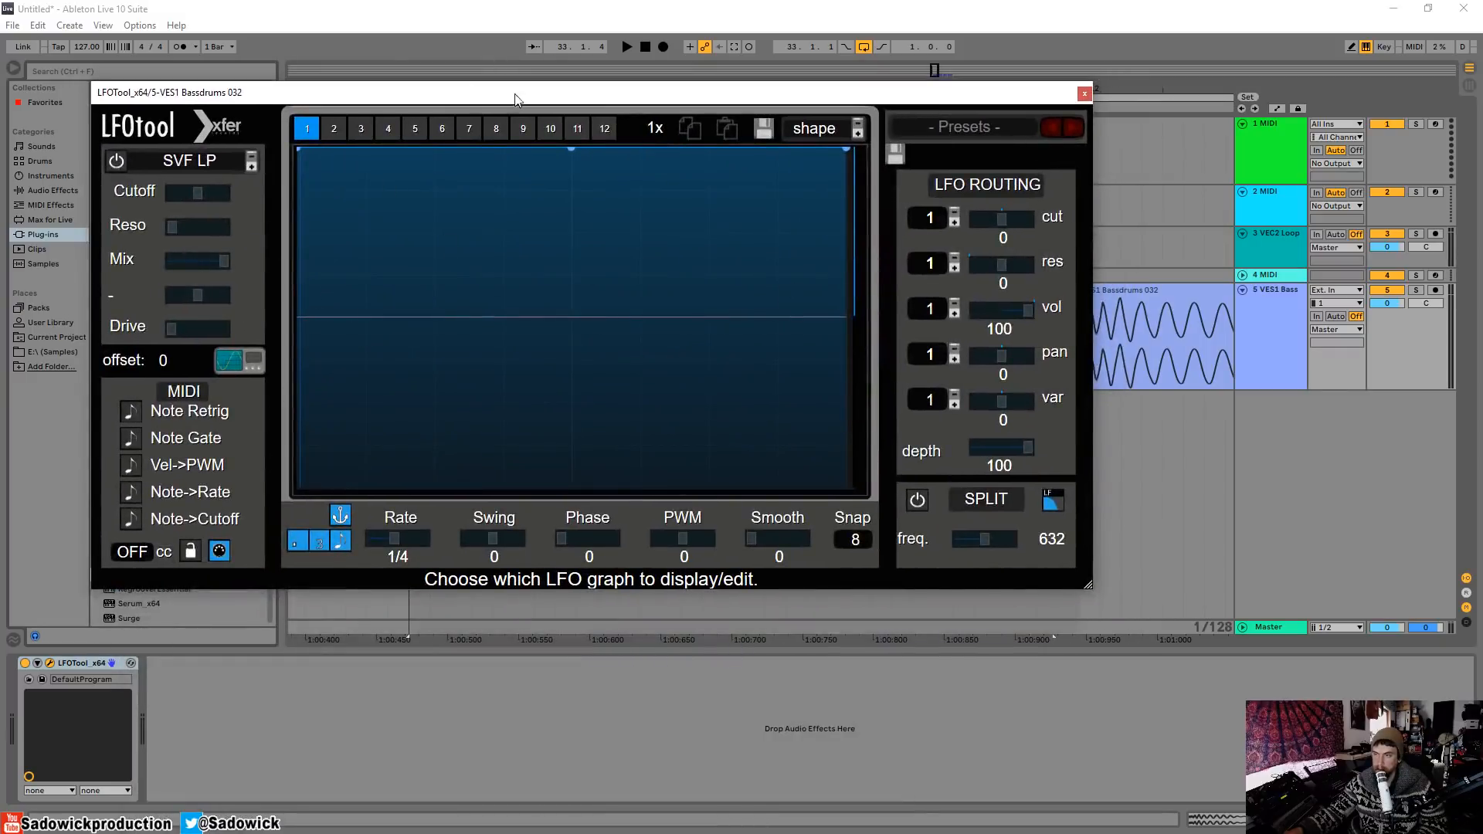
{"action": "key", "text": "space"}
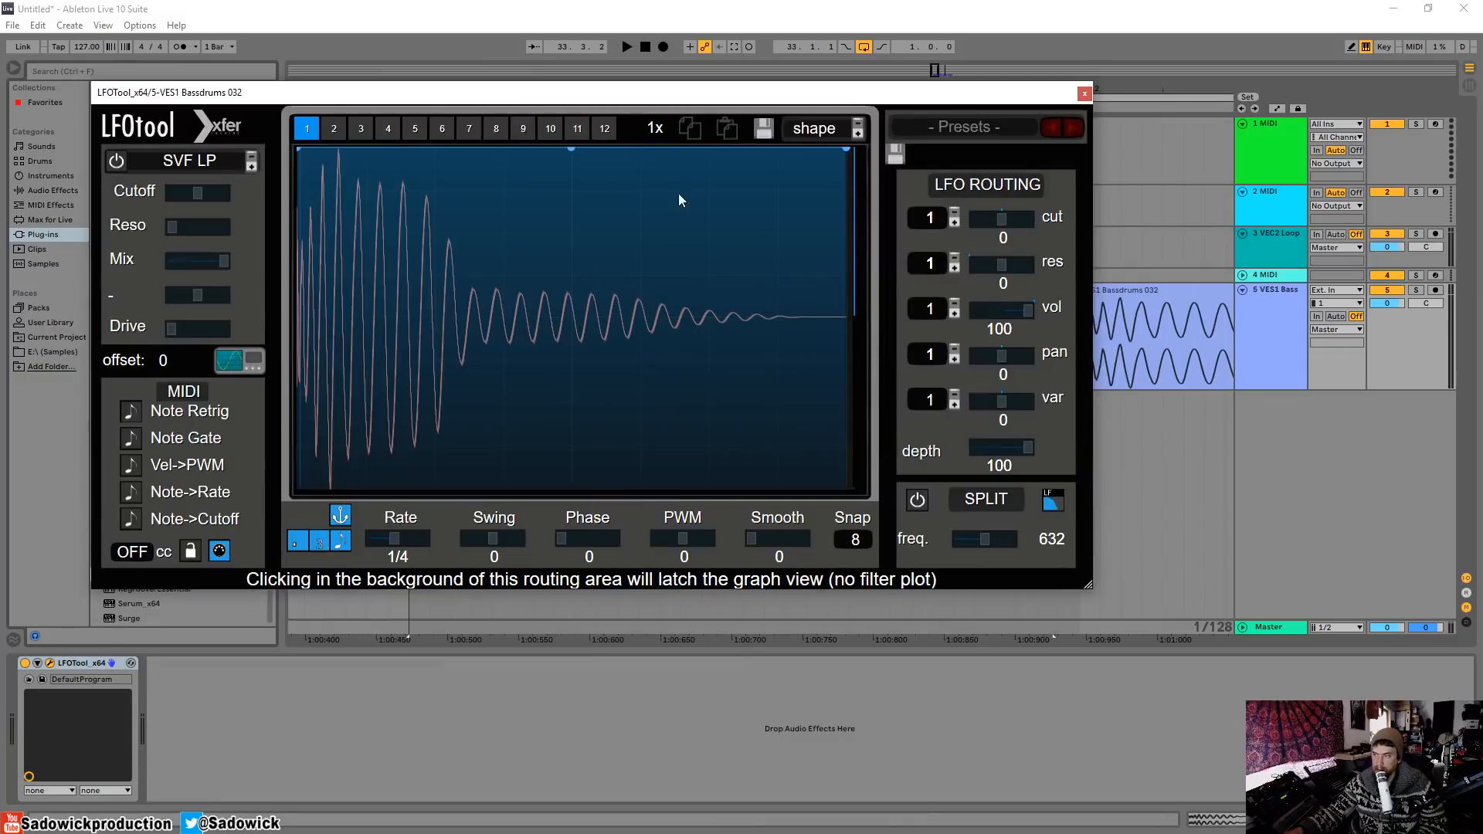
Step: Add an LFO point where the kick's body ends, and lower it and the start point to about a quarter of the graph height during playback
{"action": "left_click_drag", "start_coordinate": [440, 150], "coordinate": [448, 269]}
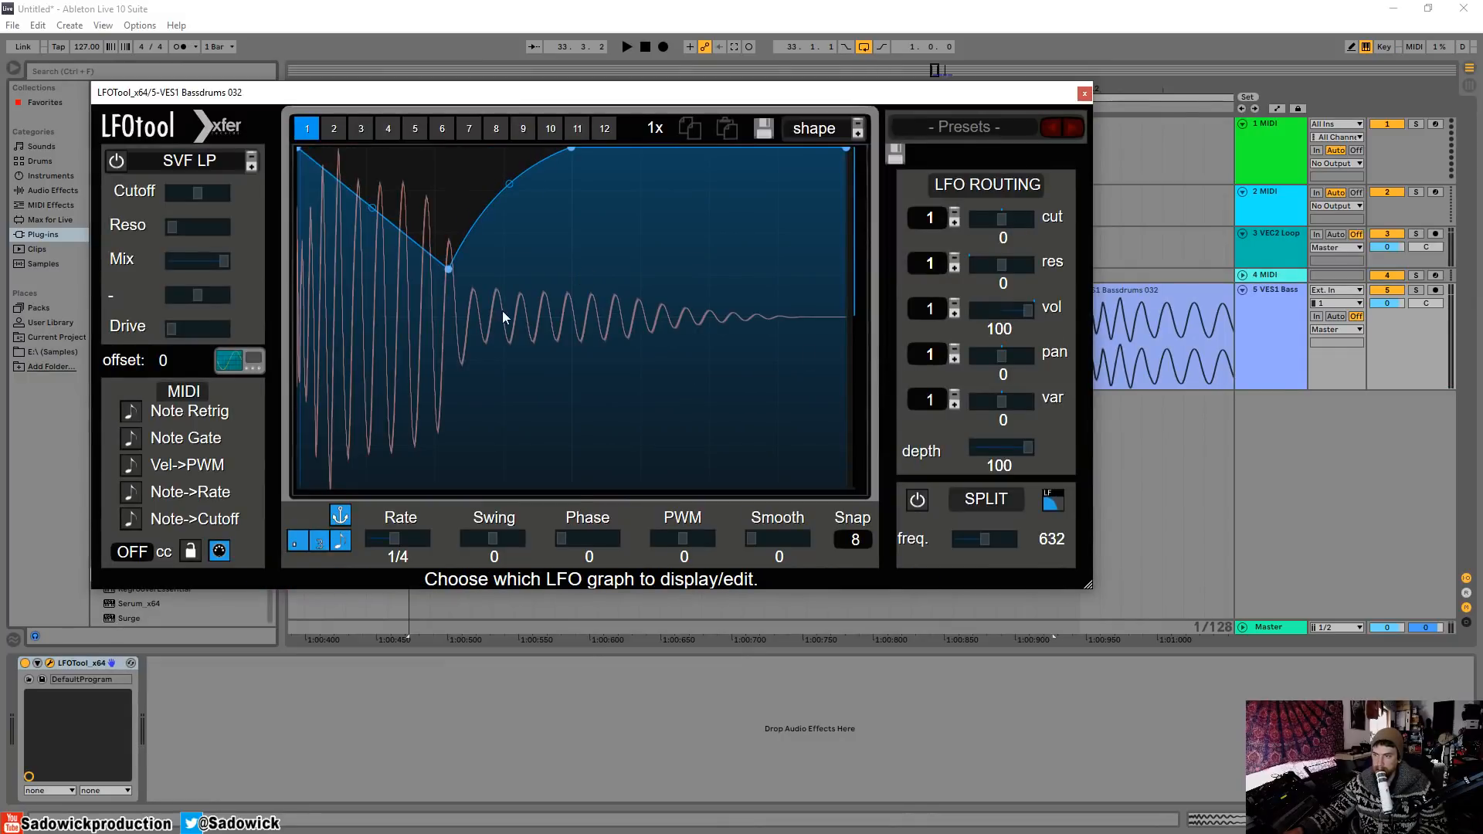
{"action": "left_click_drag", "start_coordinate": [312, 155], "coordinate": [299, 336]}
{"action": "key", "text": "space"}
{"action": "left_click_drag", "start_coordinate": [448, 270], "coordinate": [448, 326]}
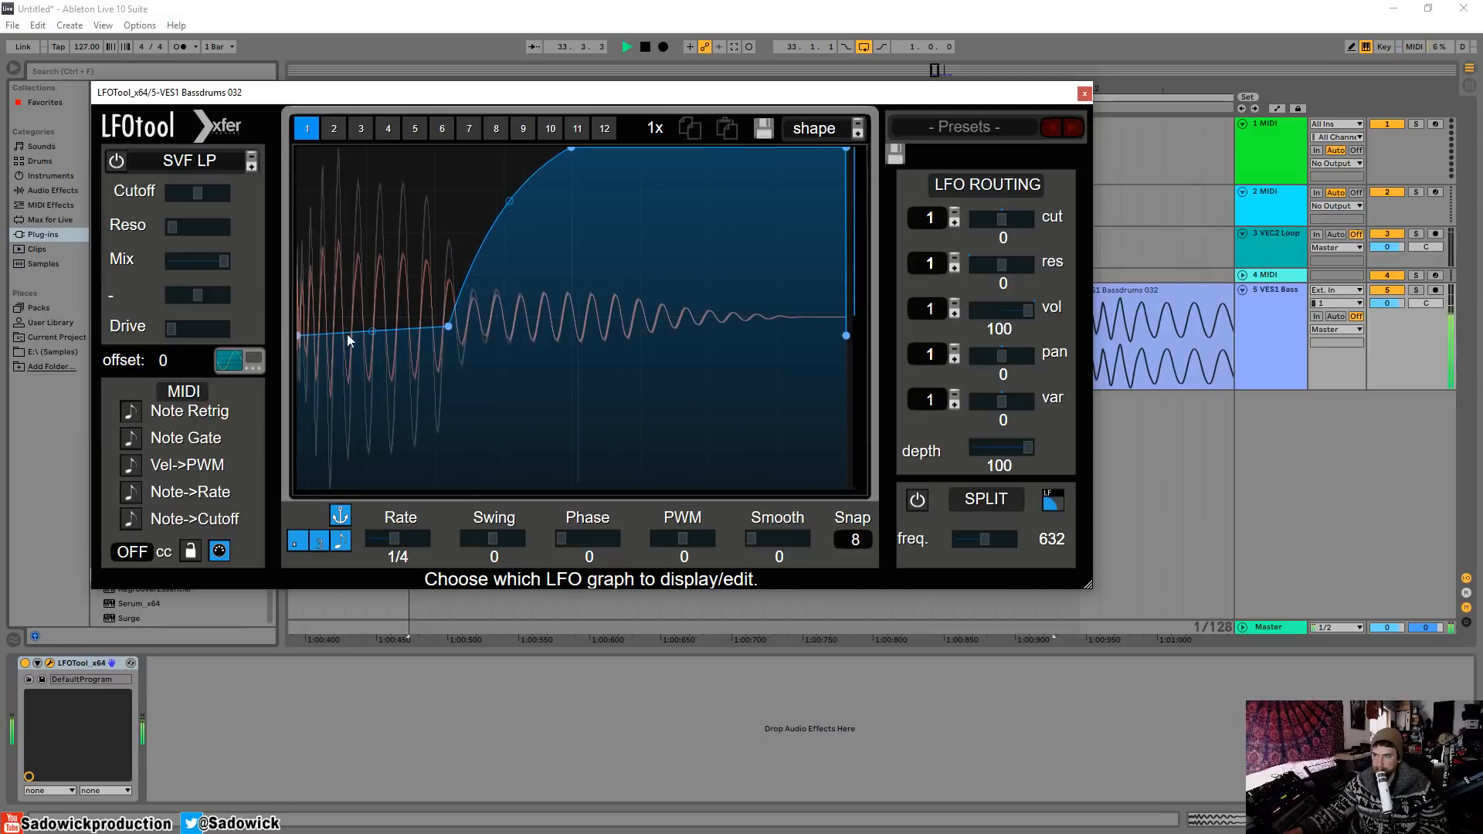
{"action": "left_click_drag", "start_coordinate": [300, 336], "coordinate": [300, 404]}
{"action": "left_click_drag", "start_coordinate": [452, 340], "coordinate": [446, 403]}
{"action": "mouse_move", "coordinate": [515, 241]}
{"action": "left_mouse_down"}
{"action": "mouse_move", "coordinate": [513, 263]}
{"action": "mouse_move", "coordinate": [514, 237]}
{"action": "left_mouse_up"}
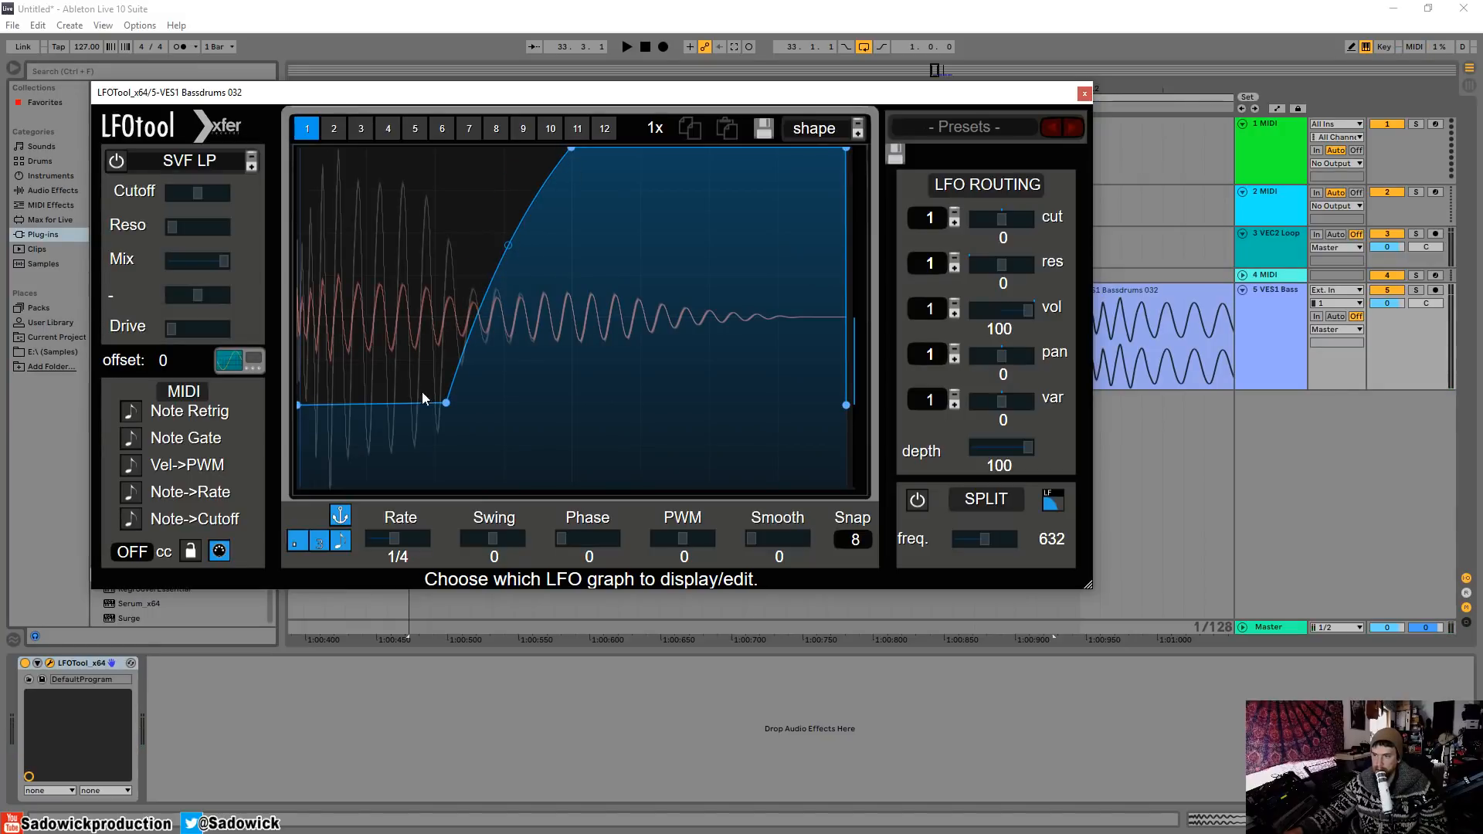
Step: Raise the LFO graph's start point to just under half height and add a low point shortly after it to preserve the kick's transient, auditioning the result
{"action": "mouse_move", "coordinate": [299, 392]}
{"action": "left_mouse_down"}
{"action": "mouse_move", "coordinate": [299, 360]}
{"action": "mouse_move", "coordinate": [329, 400]}
{"action": "mouse_move", "coordinate": [298, 338]}
{"action": "mouse_move", "coordinate": [308, 406]}
{"action": "left_mouse_up"}
{"action": "double_click", "coordinate": [328, 378]}
{"action": "key", "text": "space"}
{"action": "key", "text": "space"}
{"action": "key", "text": "space"}
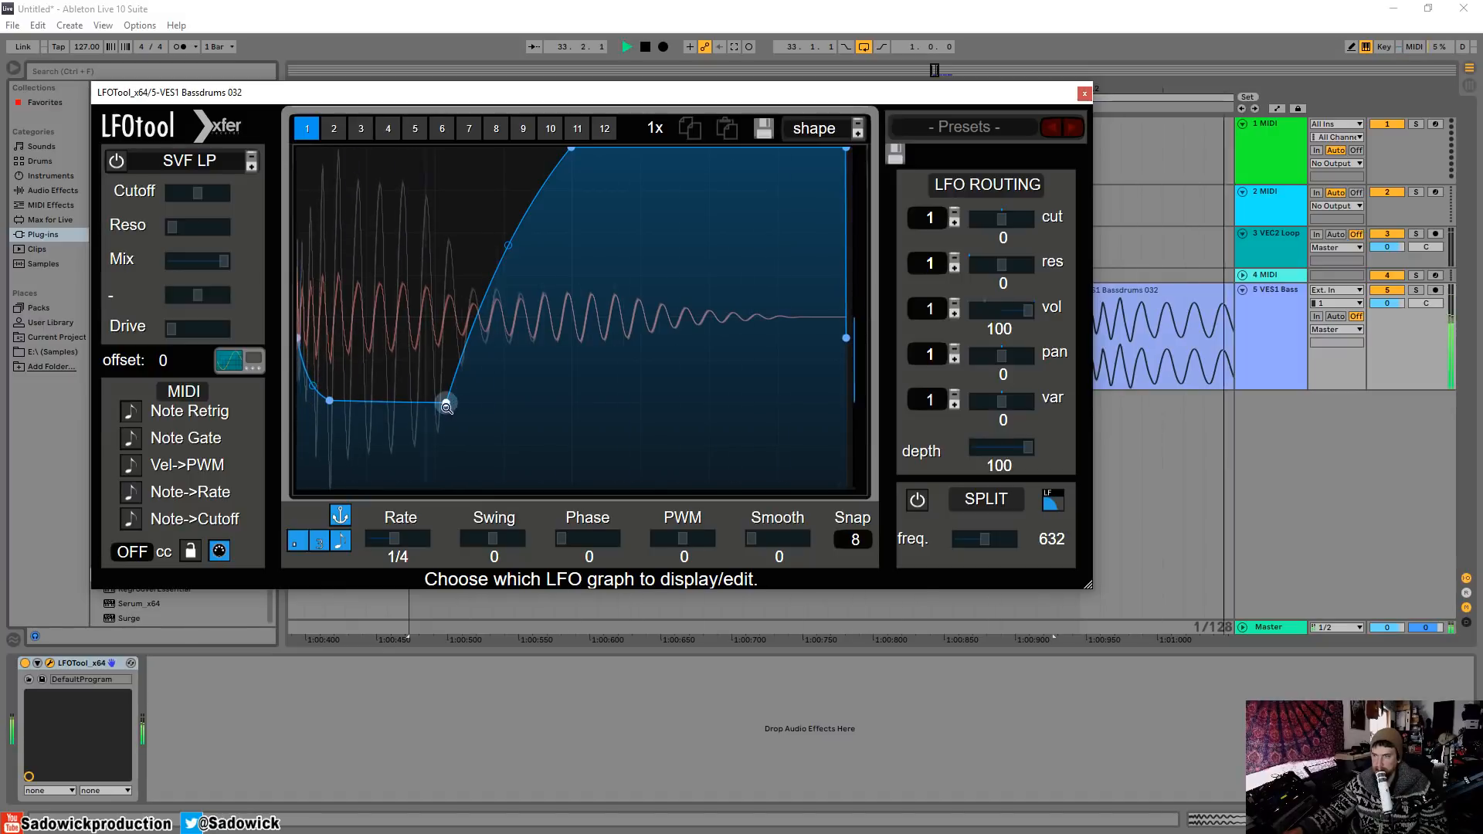
Step: Select the two low LFO points and lower them together to about a fifth of the height, and lower the start point to about a third
{"action": "left_click_drag", "start_coordinate": [446, 403], "coordinate": [328, 417]}
{"action": "key", "text": "space"}
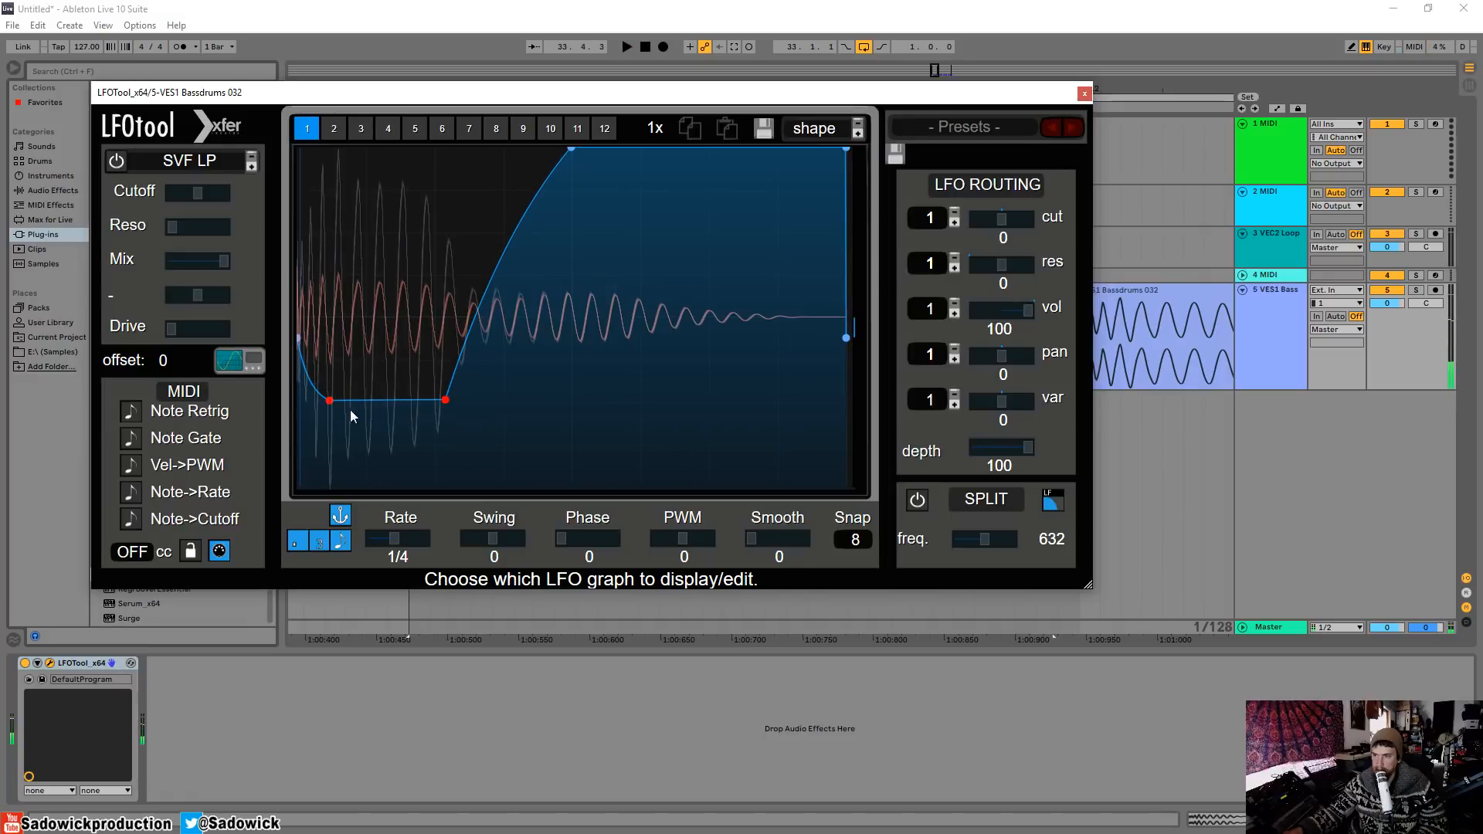
{"action": "left_click_drag", "start_coordinate": [444, 399], "coordinate": [443, 410]}
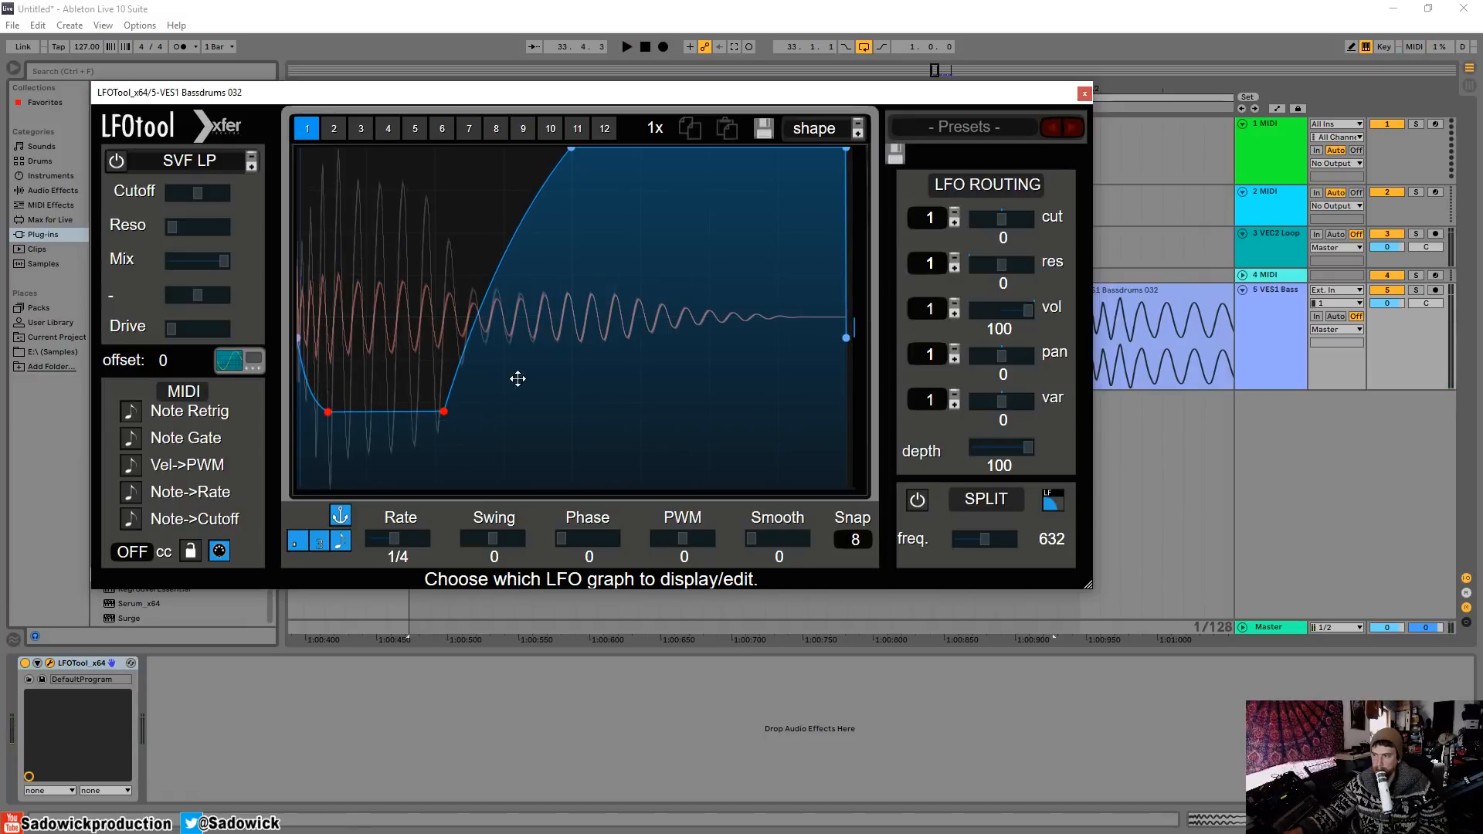
{"action": "mouse_move", "coordinate": [183, 181]}
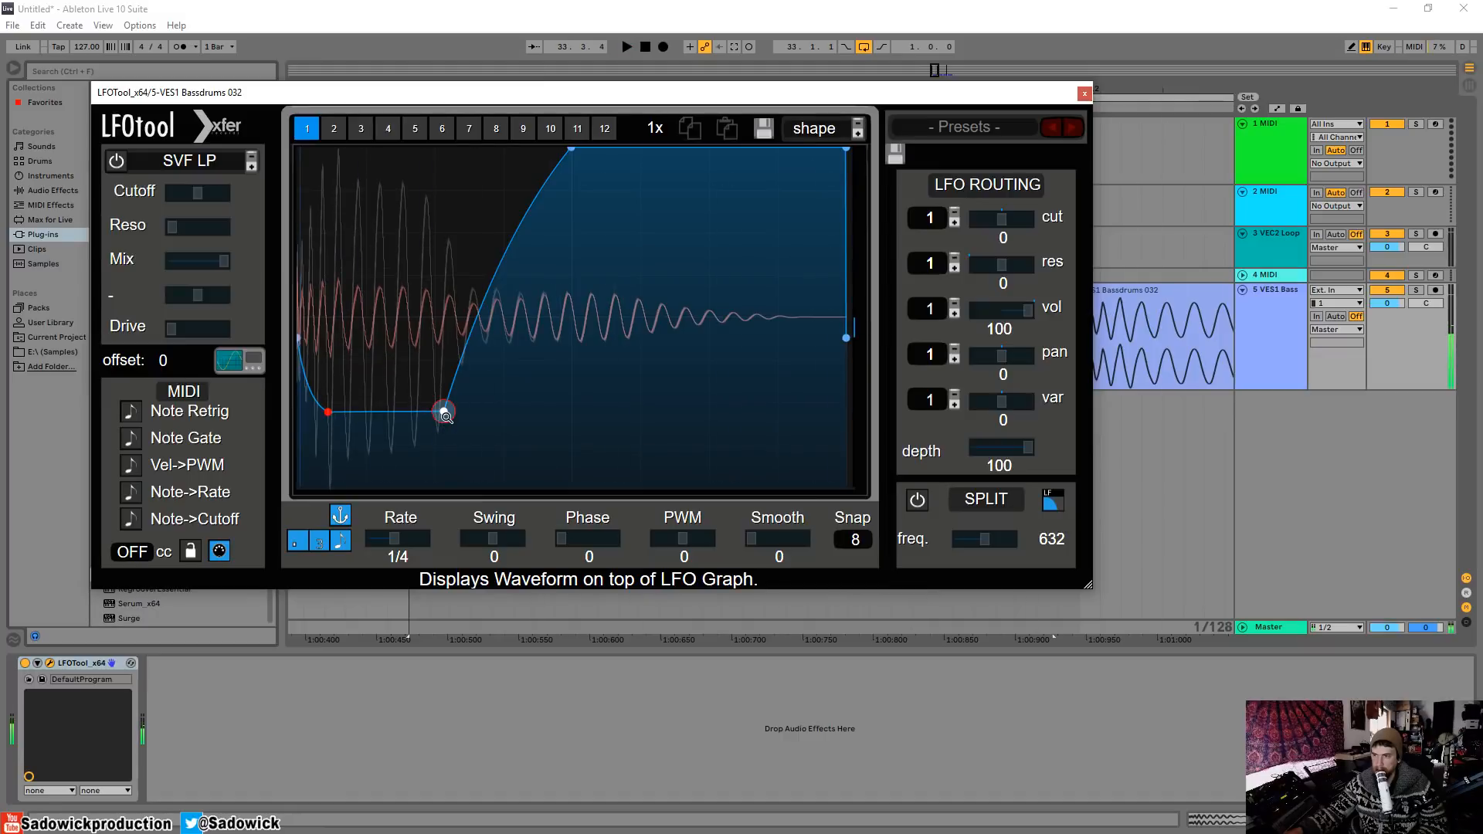
{"action": "left_click_drag", "start_coordinate": [444, 413], "coordinate": [444, 421]}
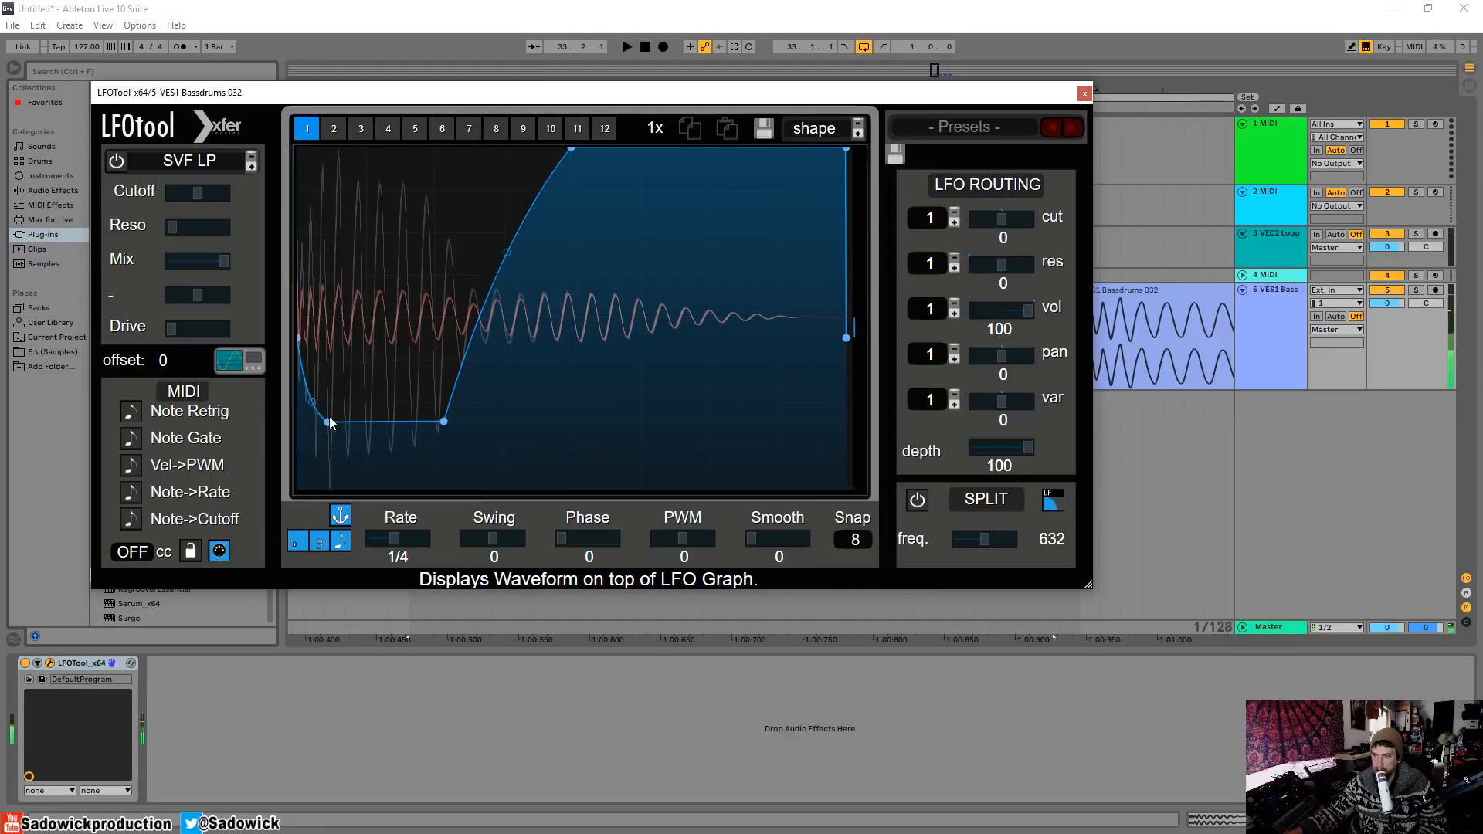
{"action": "left_click_drag", "start_coordinate": [298, 338], "coordinate": [298, 381]}
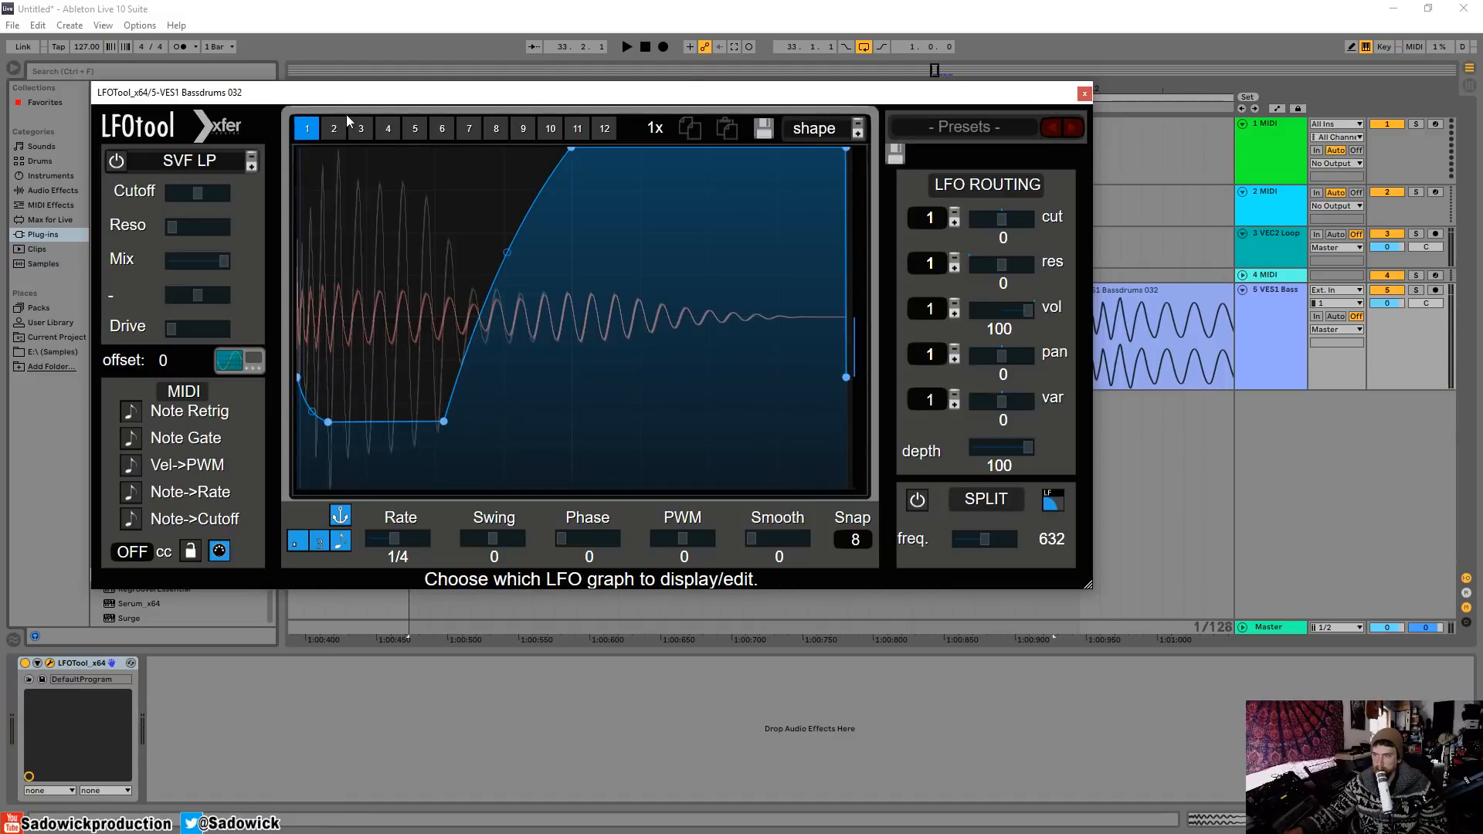
Step: Close the LFOTool window, add Utility after it on the kick track, and raise Utility's gain to about 8.89 dB while auditioning
{"action": "left_click", "coordinate": [1082, 94]}
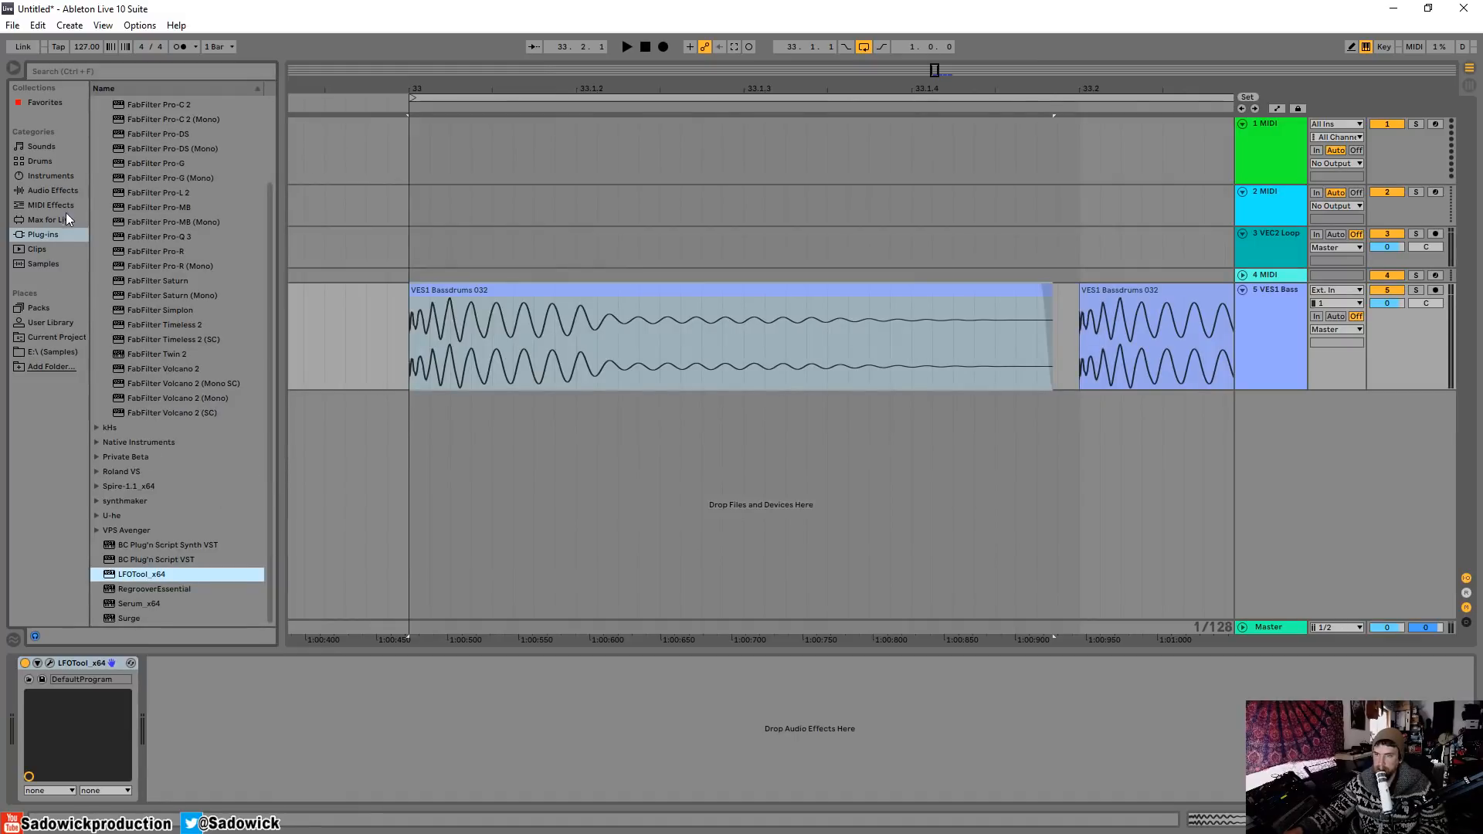
{"action": "left_click", "coordinate": [53, 191]}
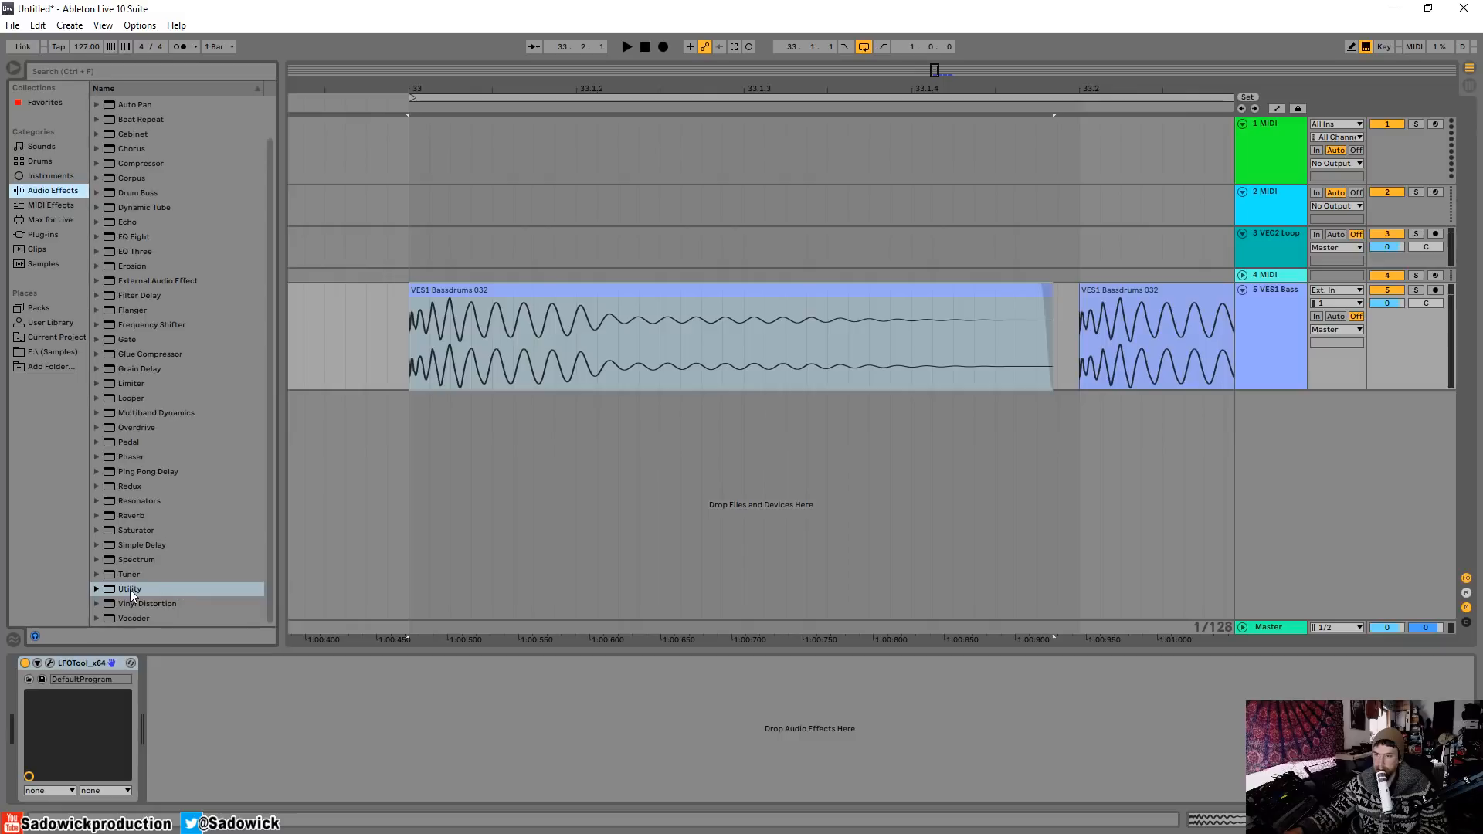
{"action": "double_click", "coordinate": [130, 589]}
{"action": "key", "text": "space"}
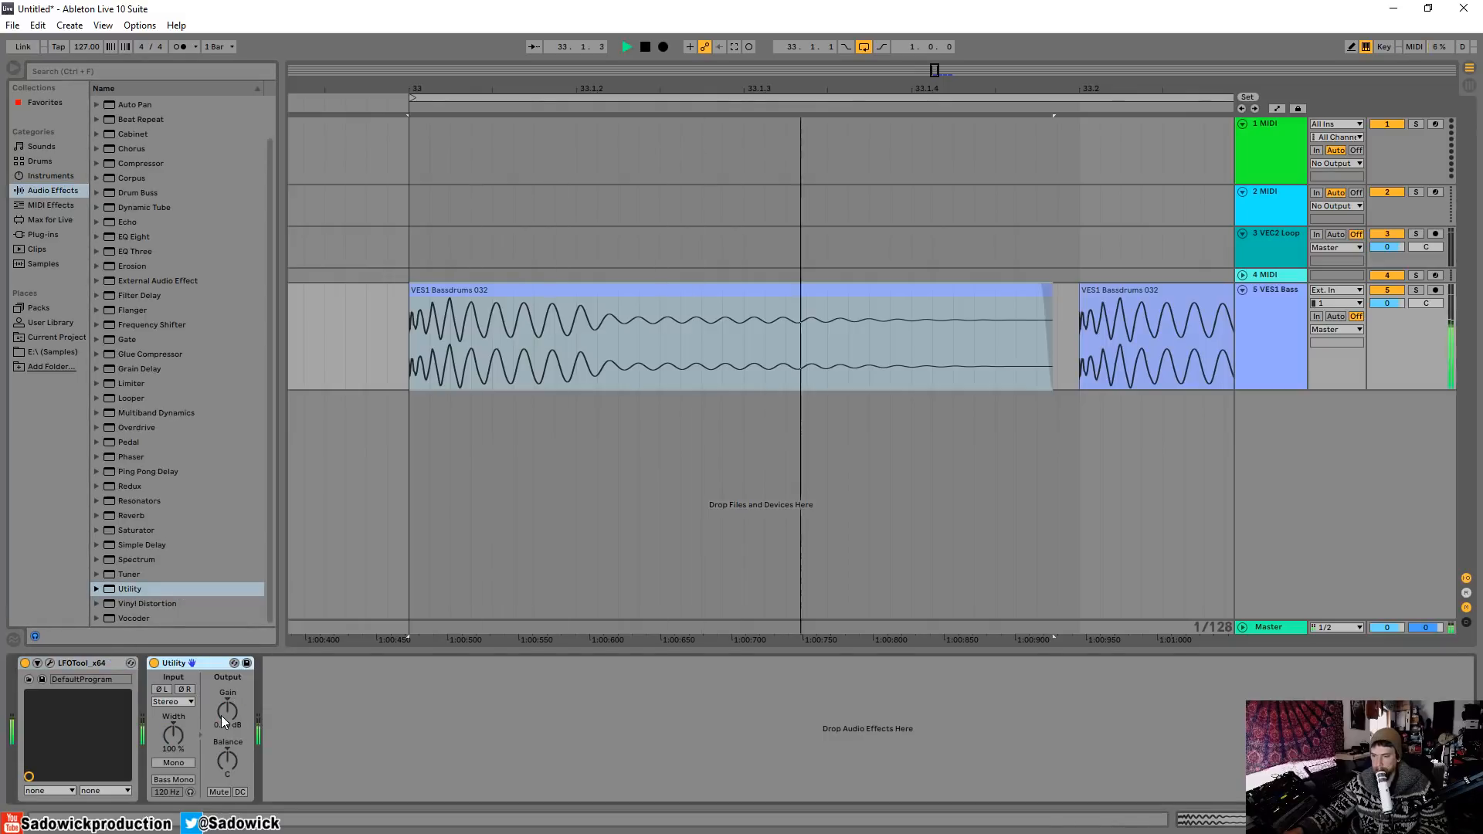
{"action": "key", "text": "space"}
{"action": "left_click_drag", "start_coordinate": [222, 721], "coordinate": [222, 693]}
{"action": "key", "text": "space"}
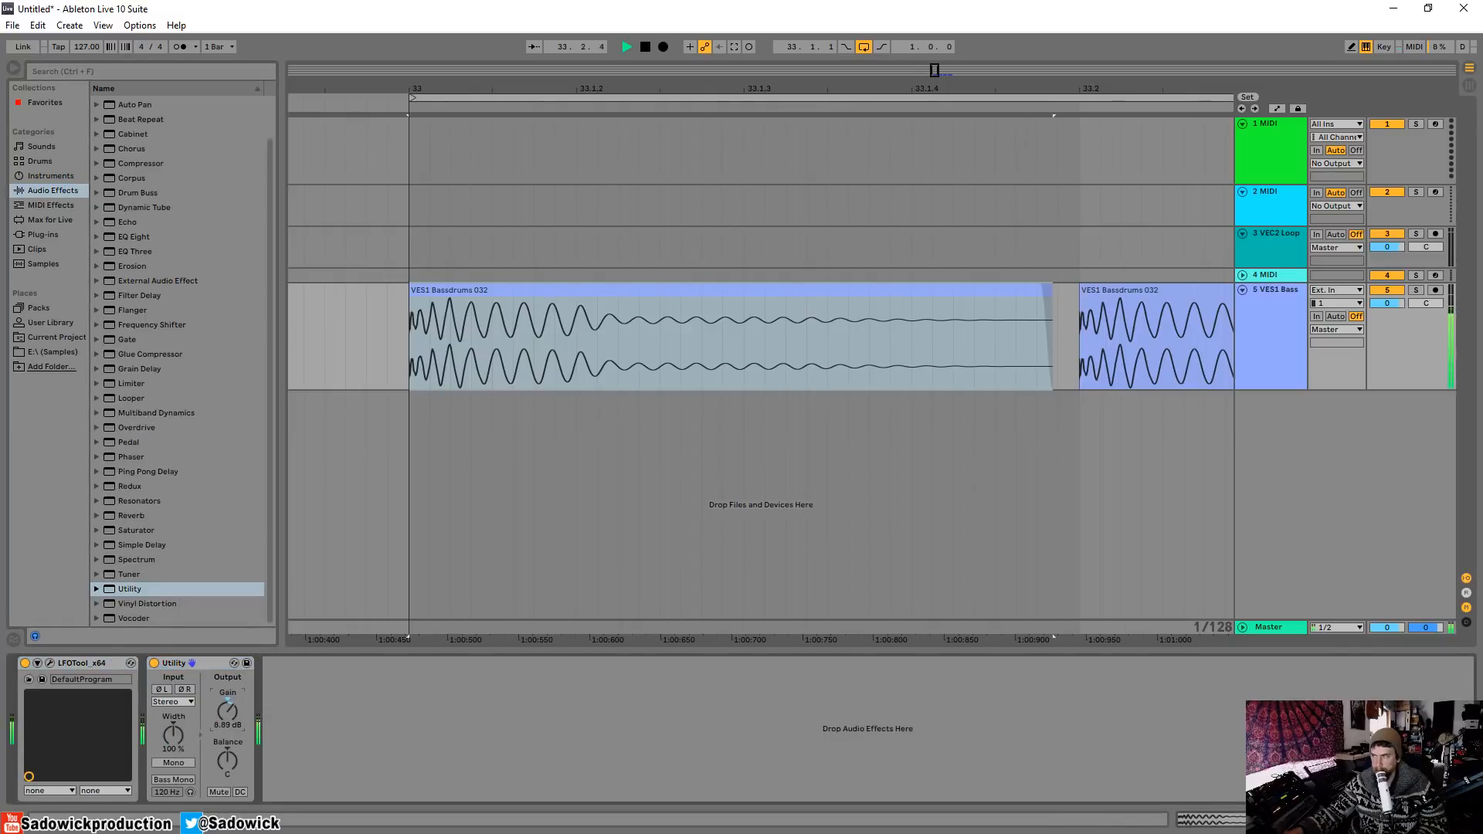
Step: Play back the kick loop to hear the reshaped volume with Utility's added gain
{"action": "key", "text": "space"}
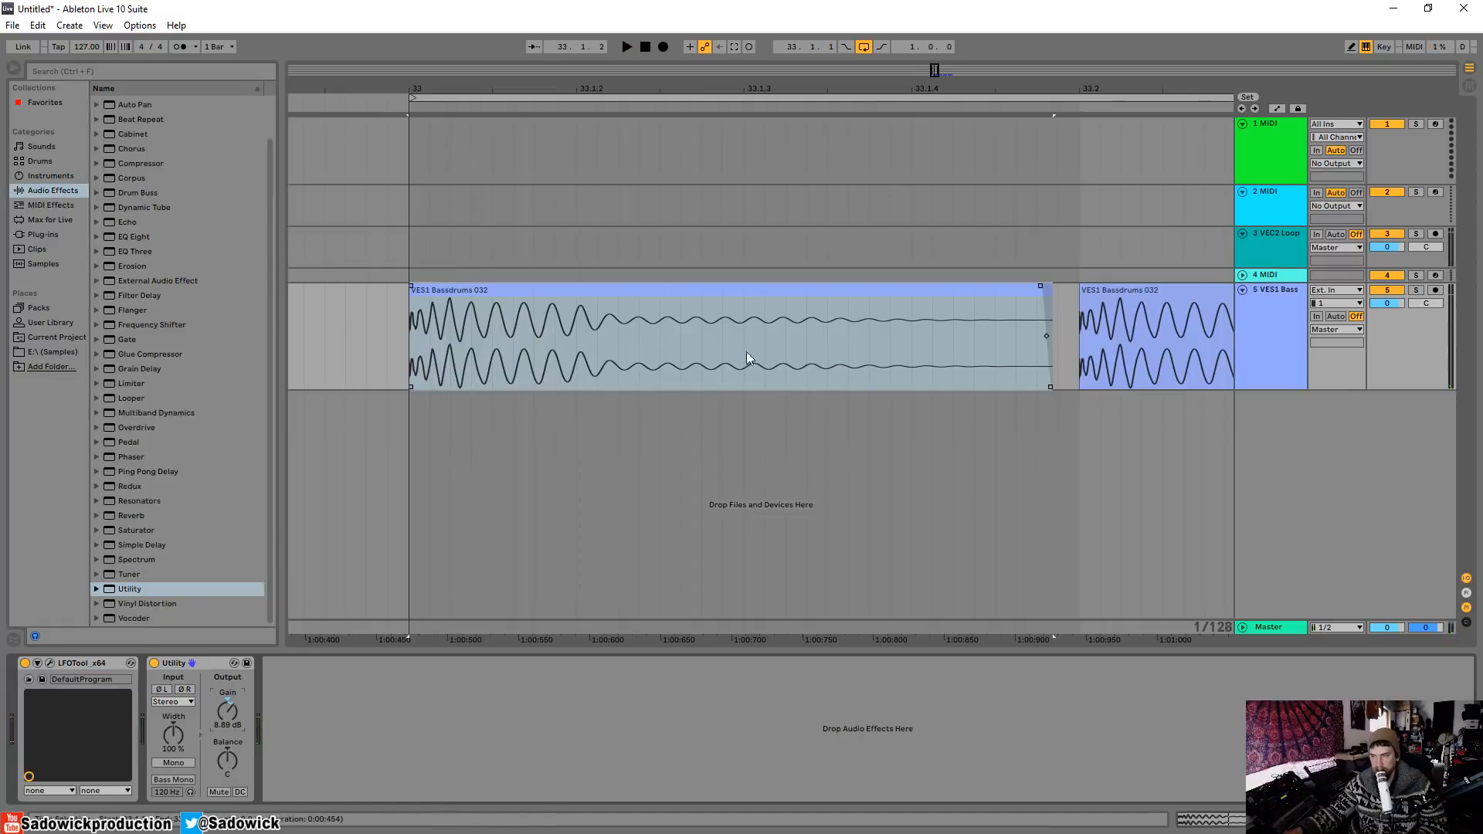
{"action": "key", "text": "space"}
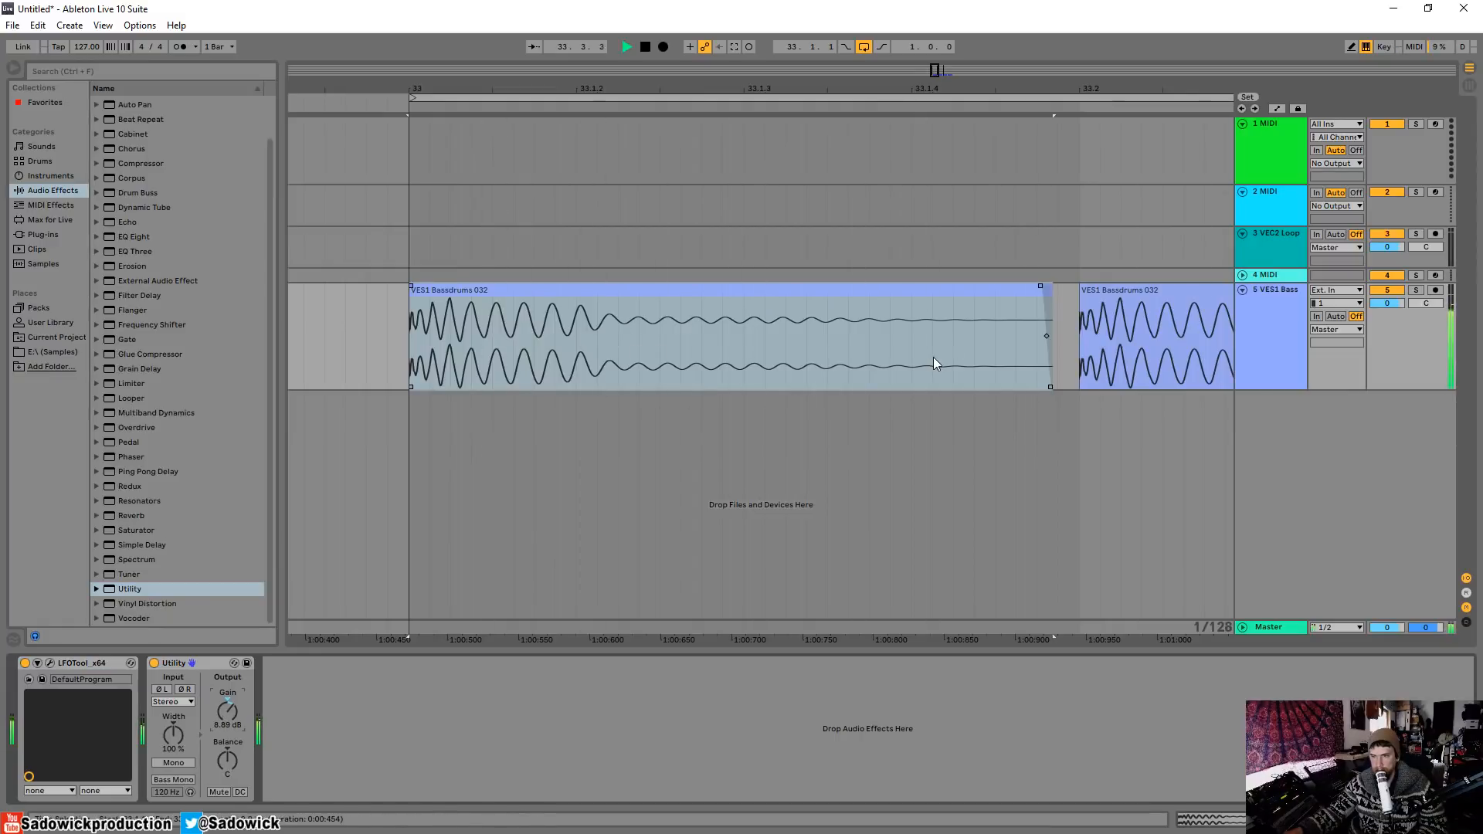
{"action": "key", "text": "space"}
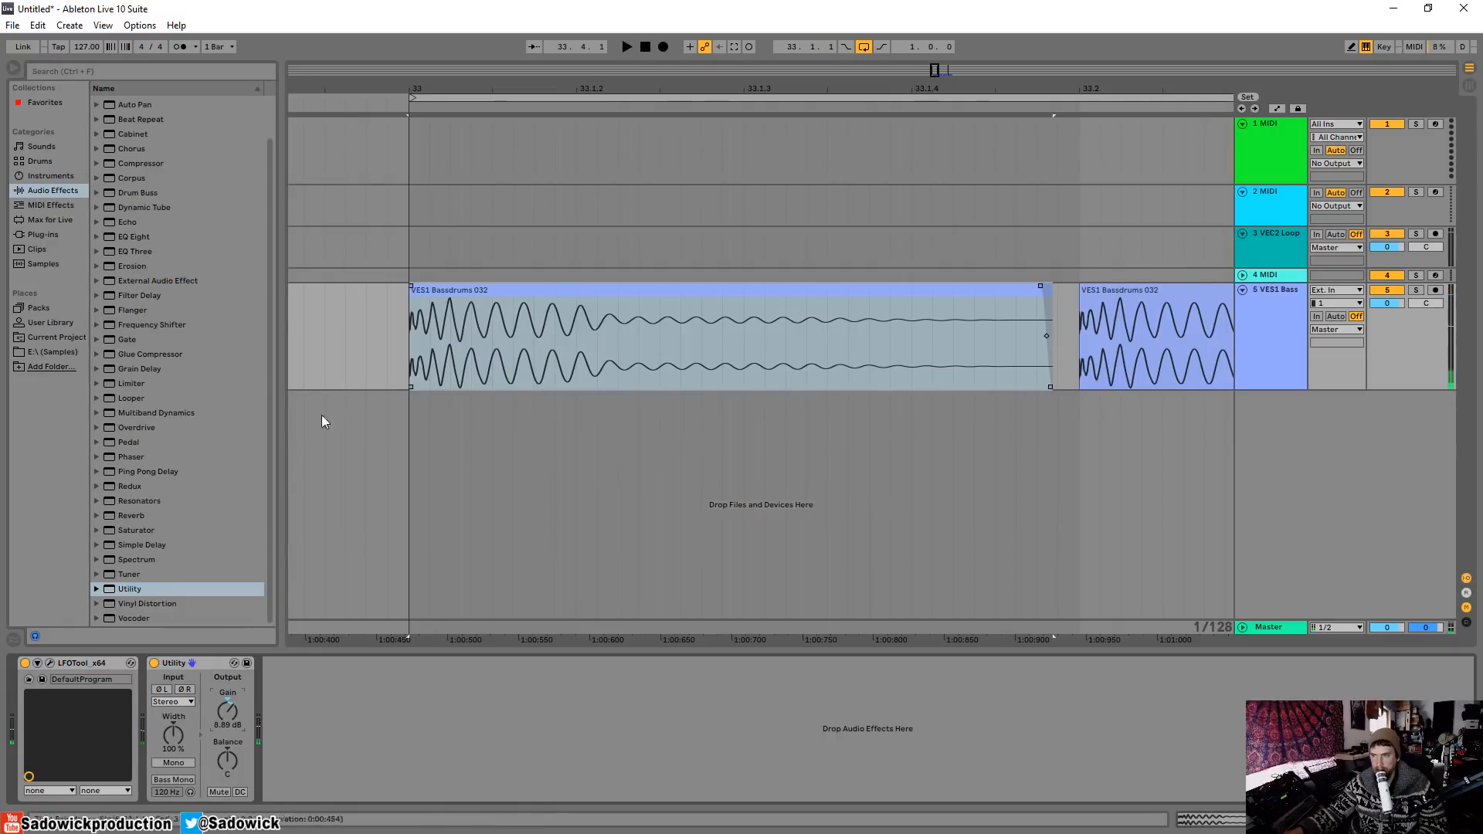
Step: Add the FabFilter Saturn plug-in after Utility on the kick track
{"action": "left_click", "coordinate": [39, 235]}
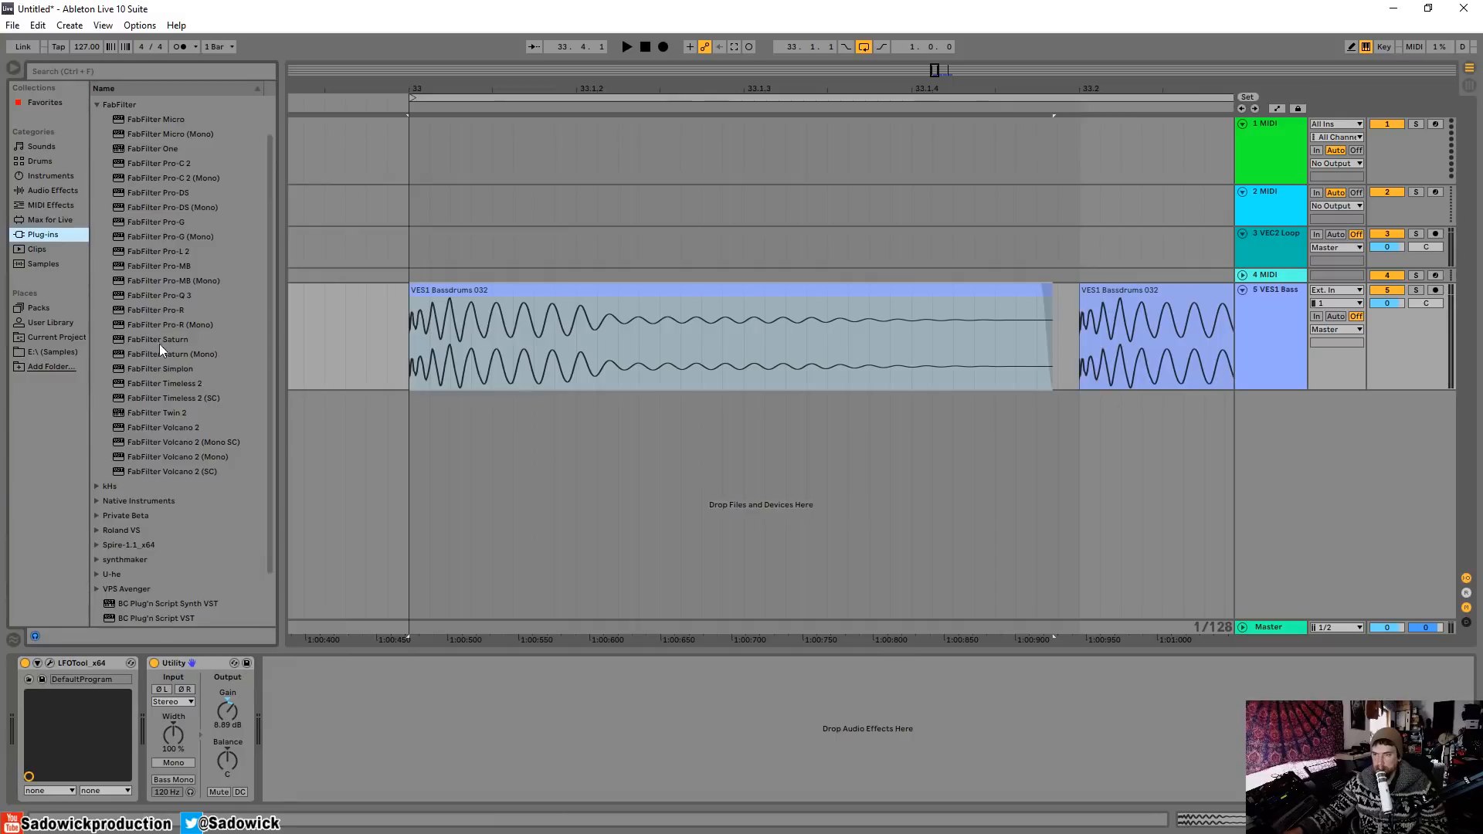
{"action": "left_click_drag", "start_coordinate": [157, 340], "coordinate": [353, 679]}
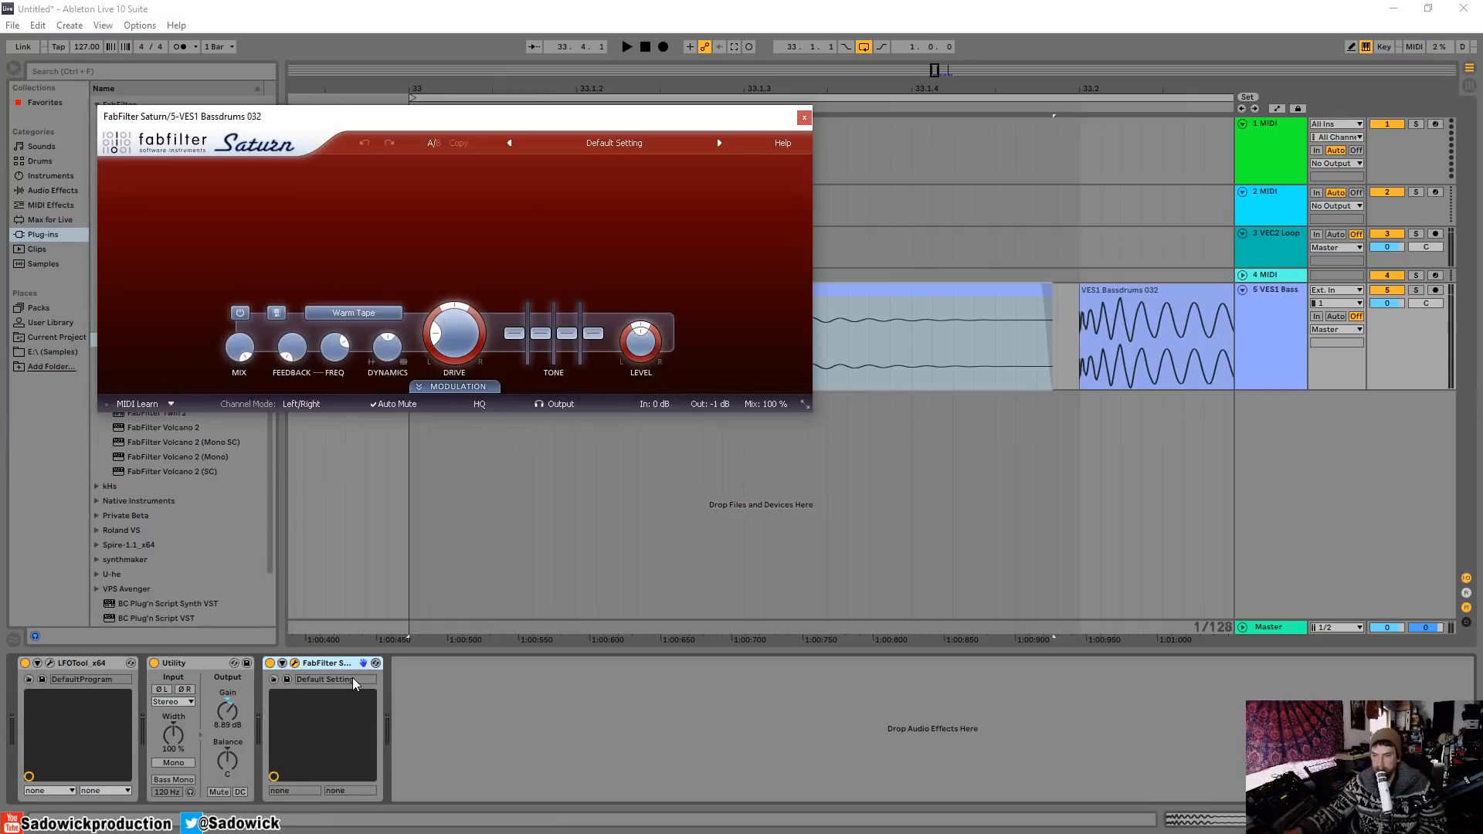
{"action": "mouse_move", "coordinate": [518, 121]}
{"action": "left_mouse_down"}
{"action": "mouse_move", "coordinate": [494, 95]}
{"action": "mouse_move", "coordinate": [495, 139]}
{"action": "left_mouse_up"}
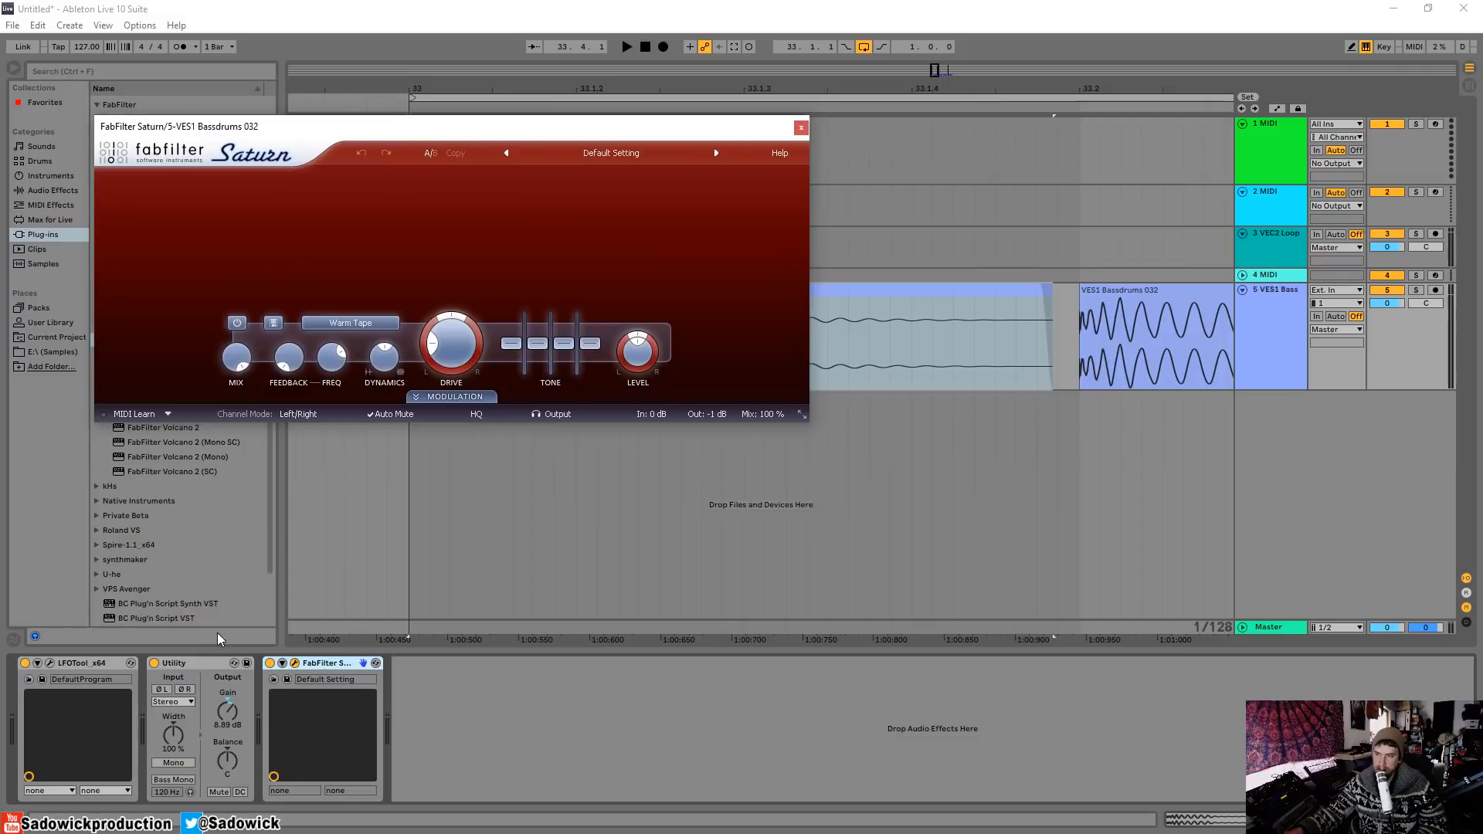
Step: Set Saturn's distortion style to Clean Tube and try a drive of about 80% while auditioning the kick
{"action": "left_click", "coordinate": [359, 324]}
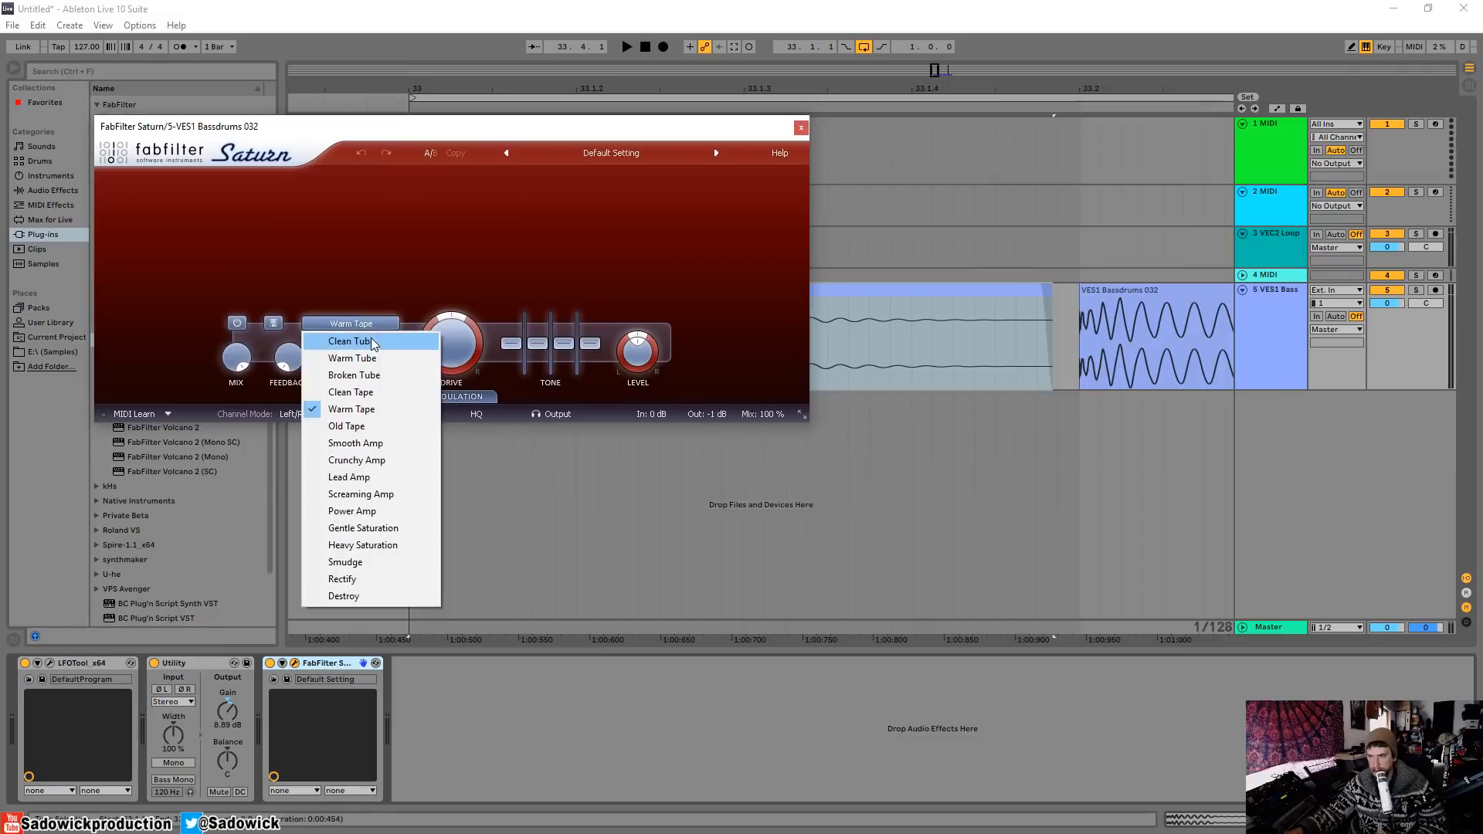
{"action": "left_click", "coordinate": [371, 342]}
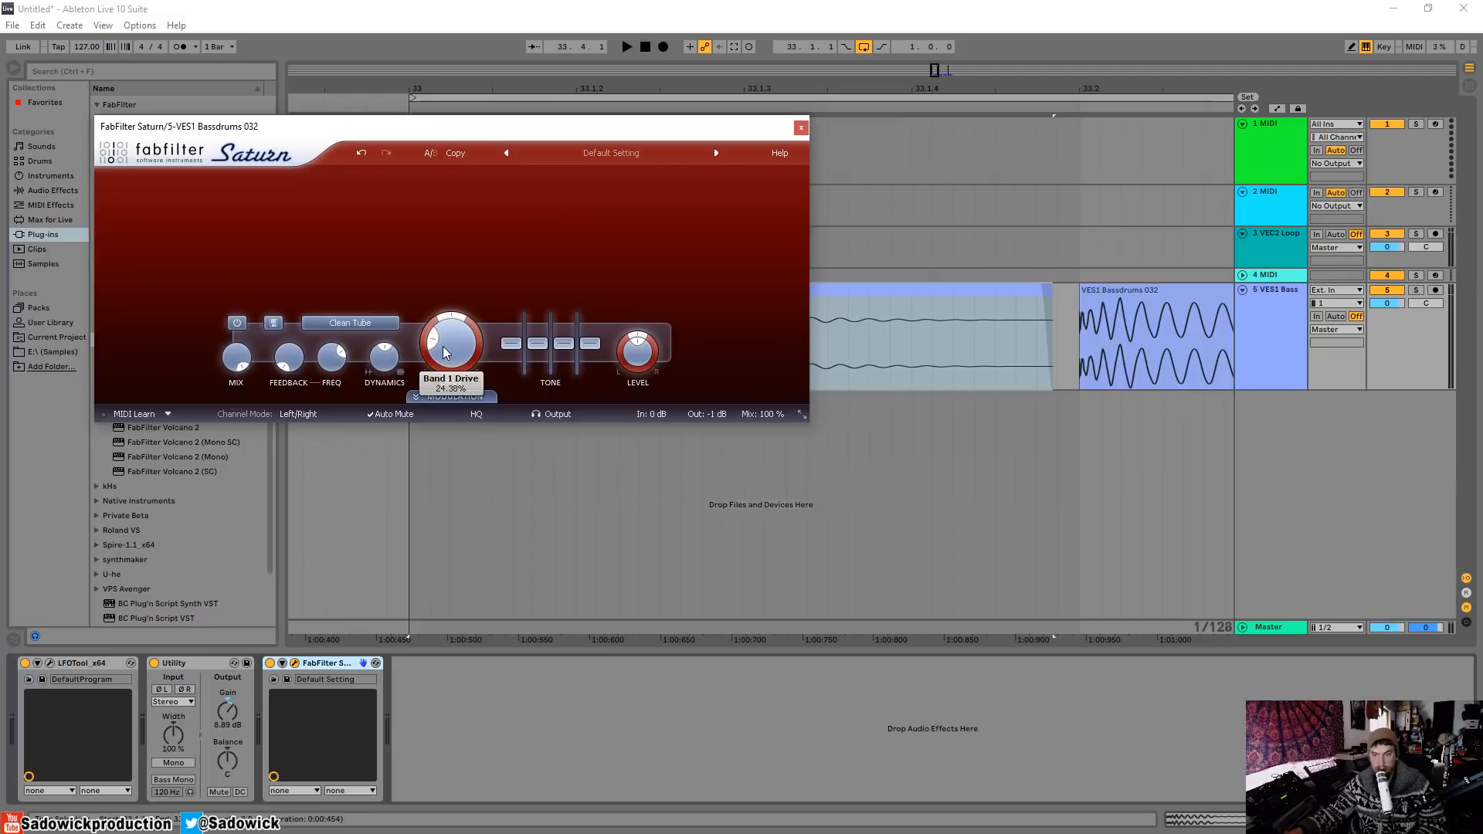
{"action": "key", "text": "space"}
{"action": "left_click_drag", "start_coordinate": [443, 346], "coordinate": [475, 248]}
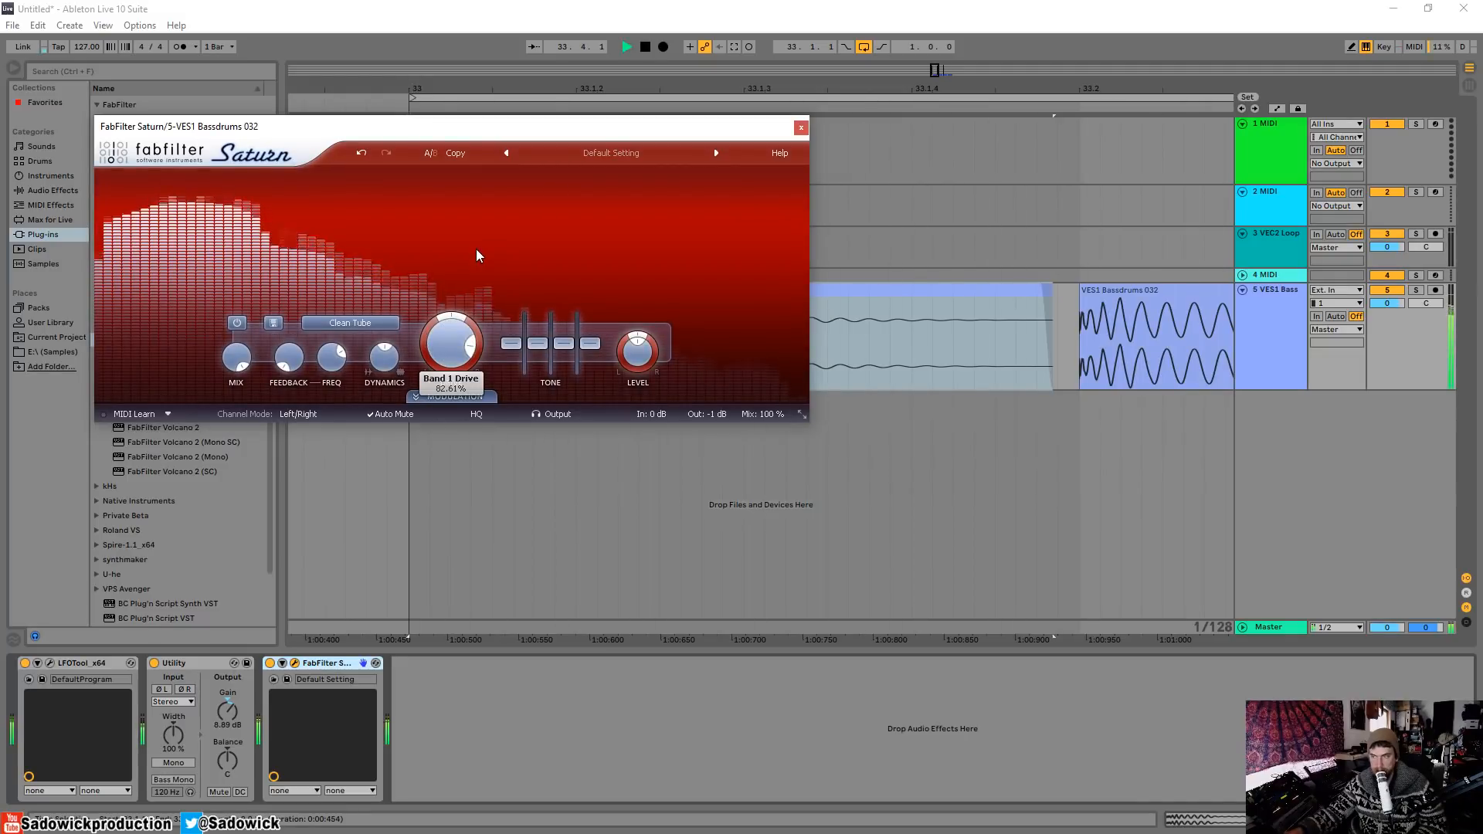
{"action": "key", "text": "space"}
{"action": "left_click_drag", "start_coordinate": [446, 348], "coordinate": [451, 344]}
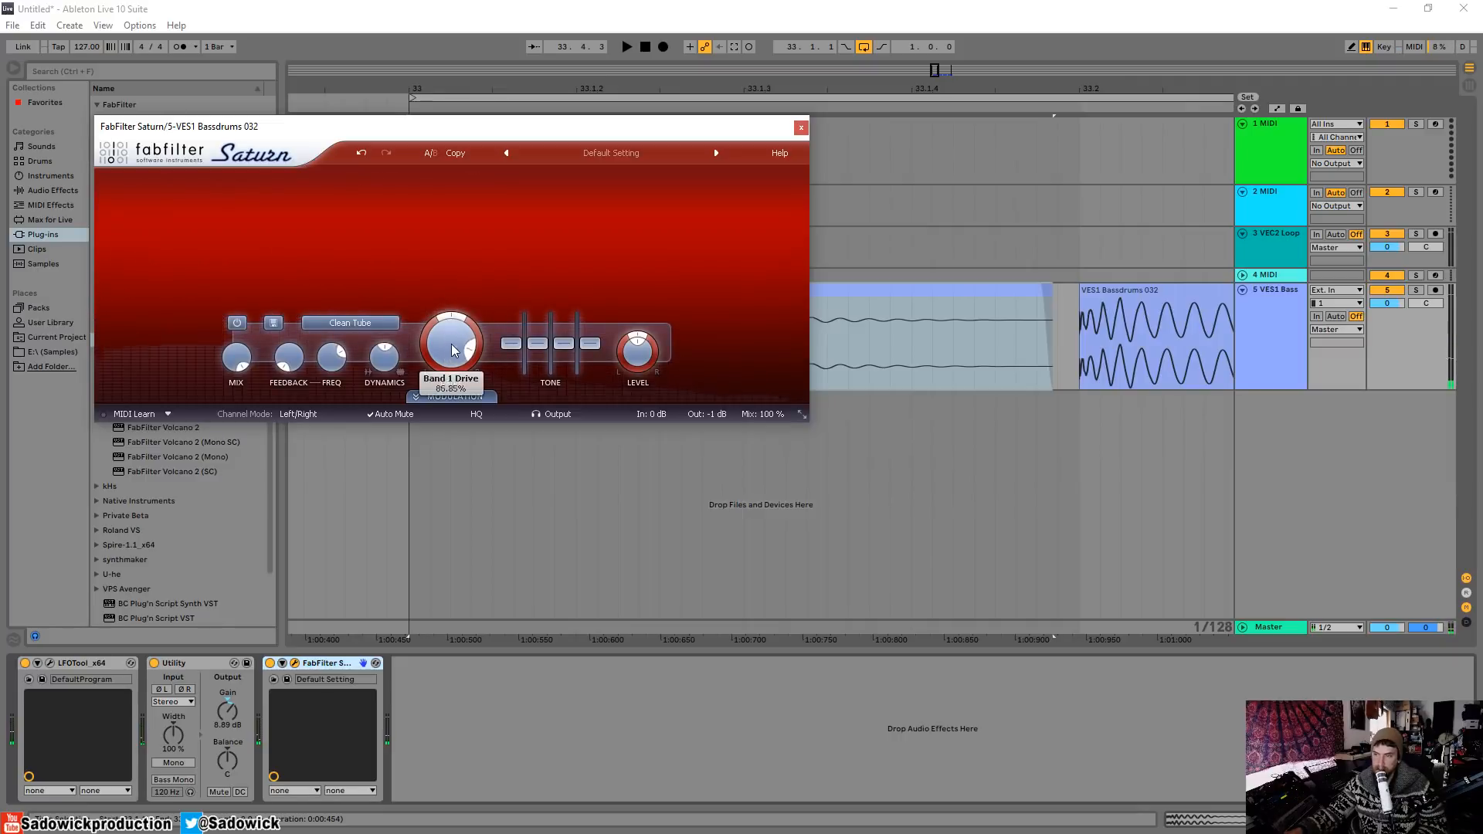
{"action": "key", "text": "space"}
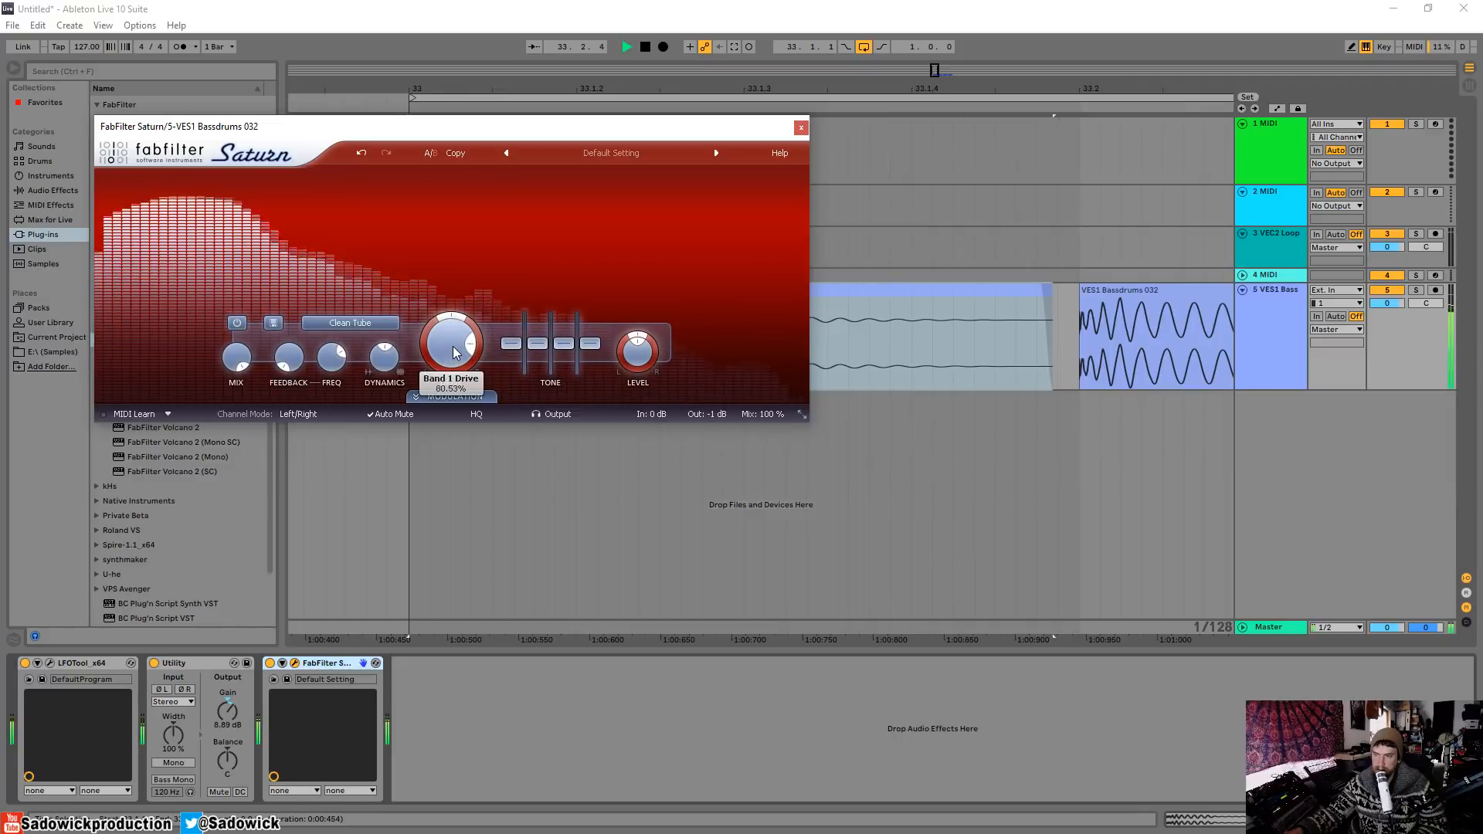
Step: Switch Saturn's distortion style to Warm Tube and set the drive to about 69% while auditioning
{"action": "left_click", "coordinate": [352, 323]}
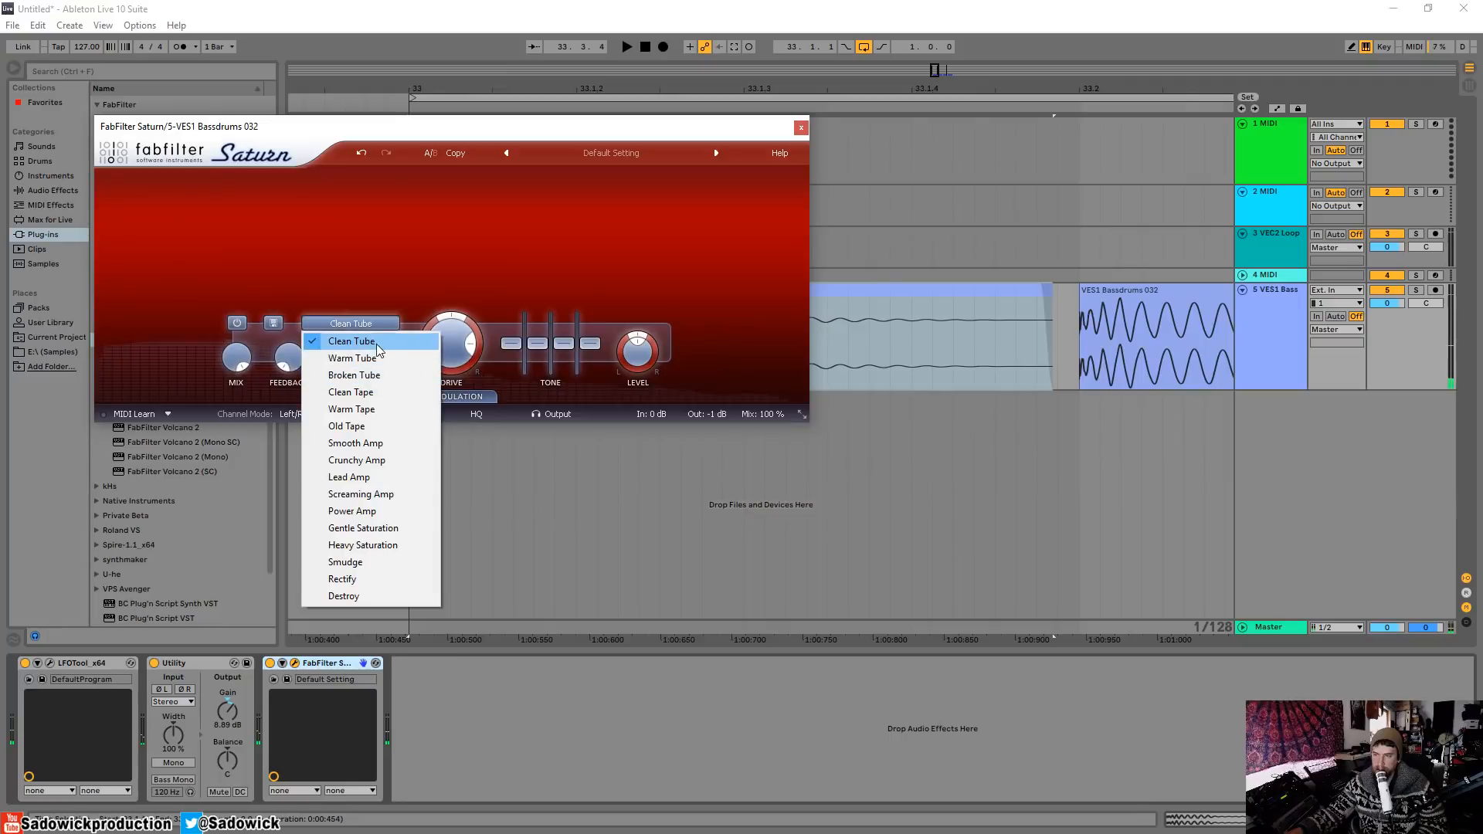
{"action": "left_click", "coordinate": [368, 363]}
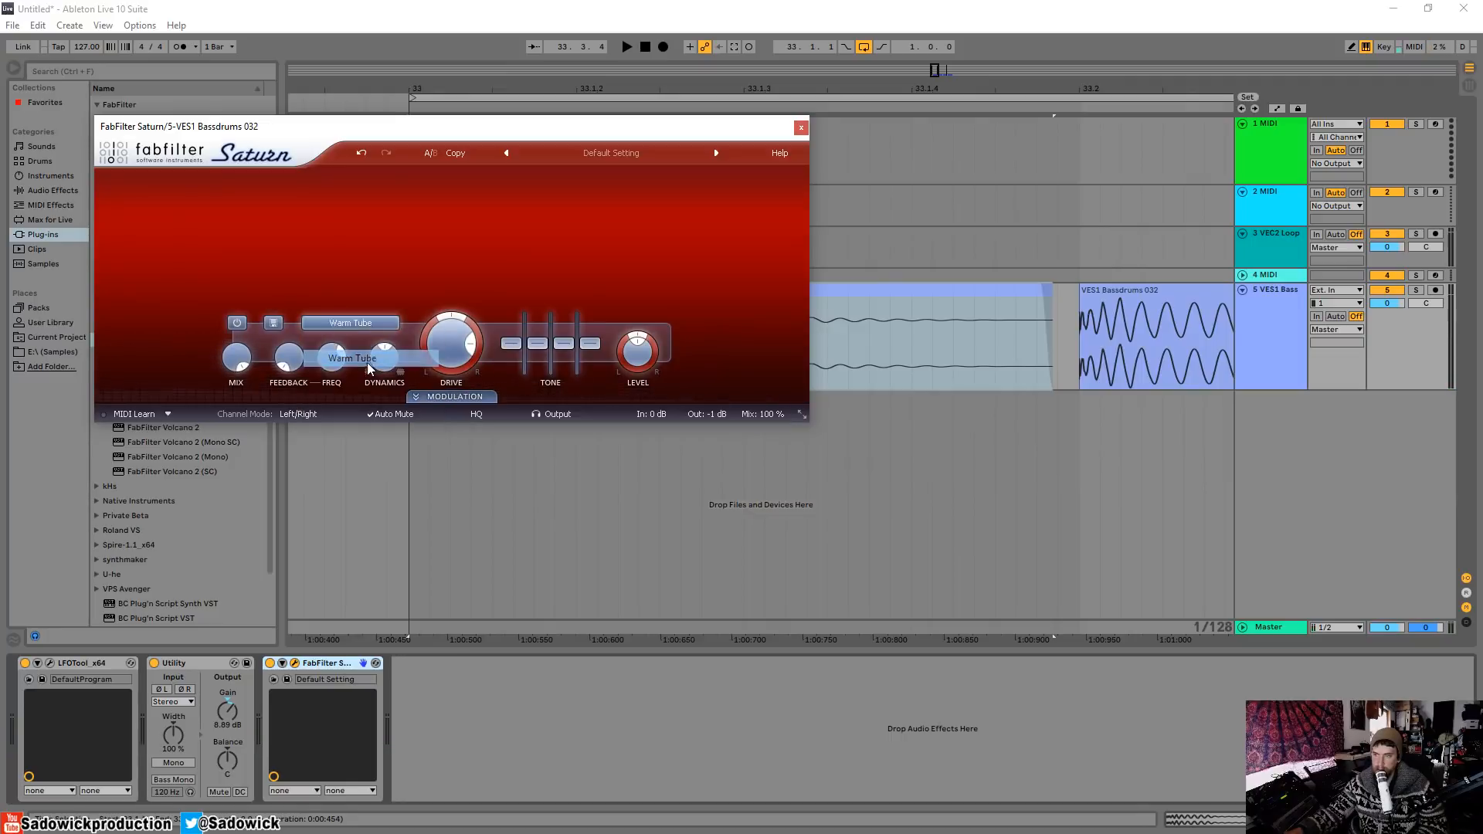
{"action": "left_click", "coordinate": [350, 324]}
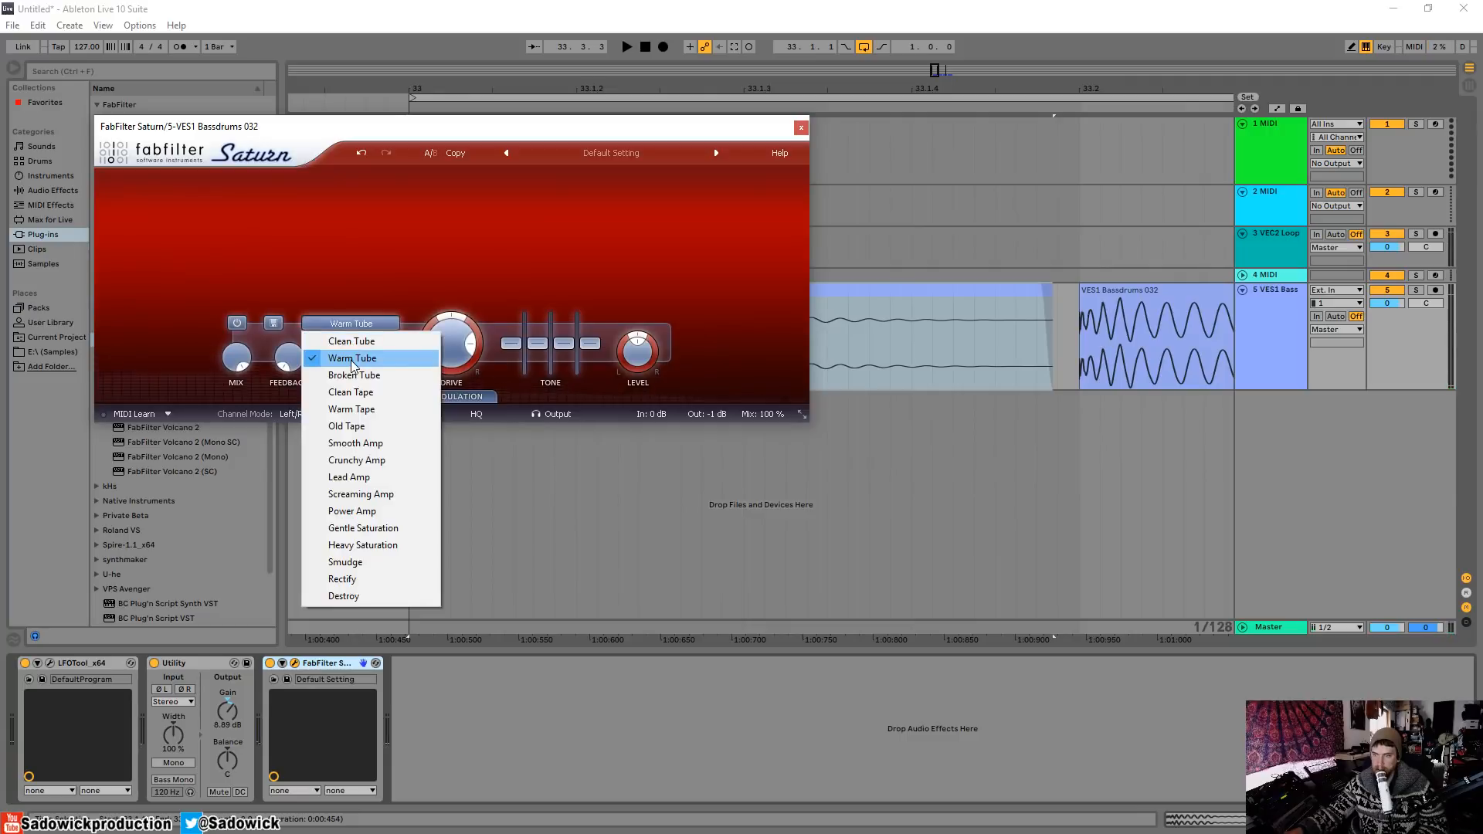
{"action": "left_click", "coordinate": [352, 359]}
{"action": "key", "text": "space"}
{"action": "left_click_drag", "start_coordinate": [458, 338], "coordinate": [453, 364]}
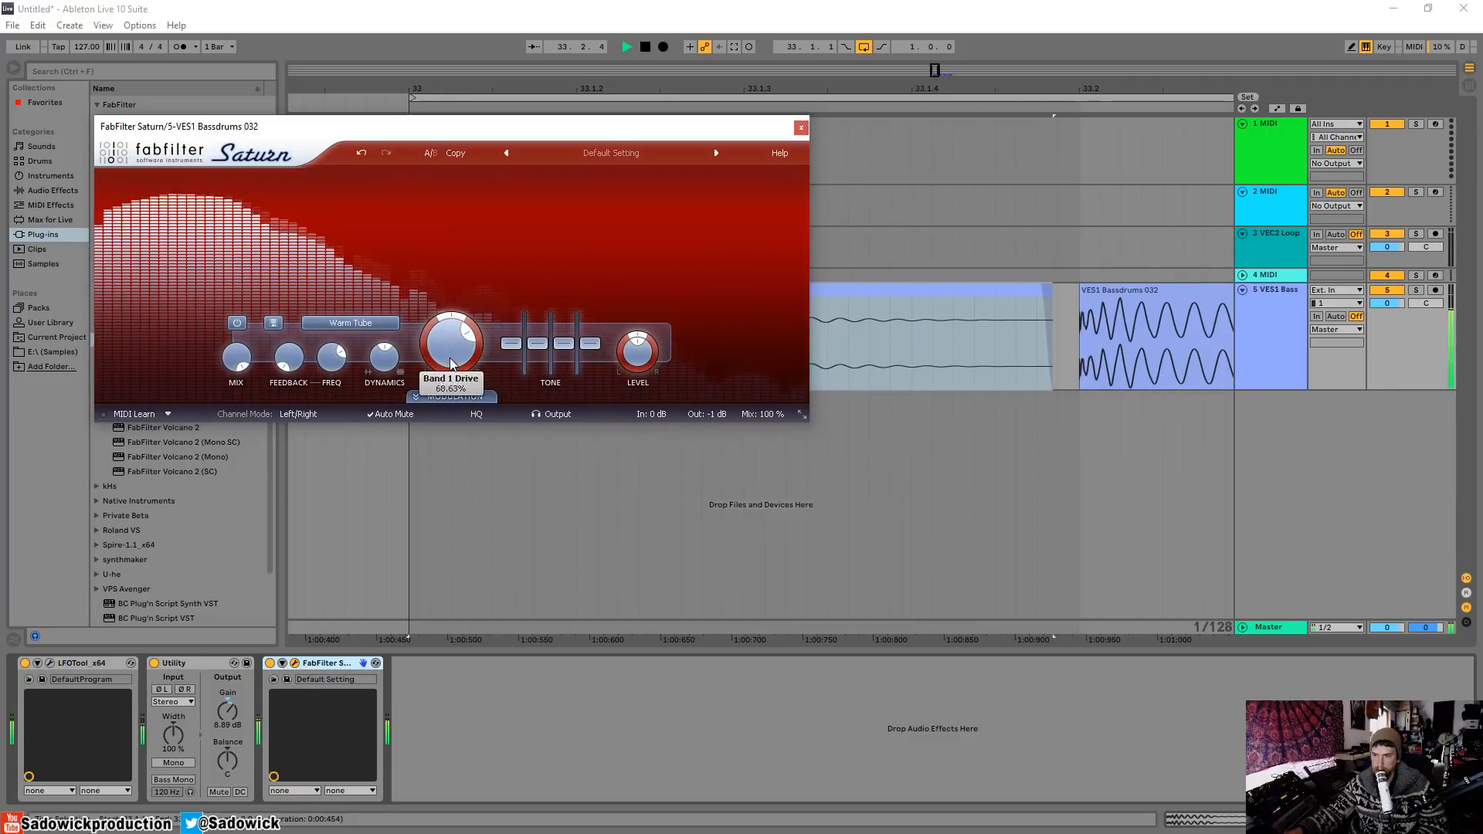
{"action": "key", "text": "space"}
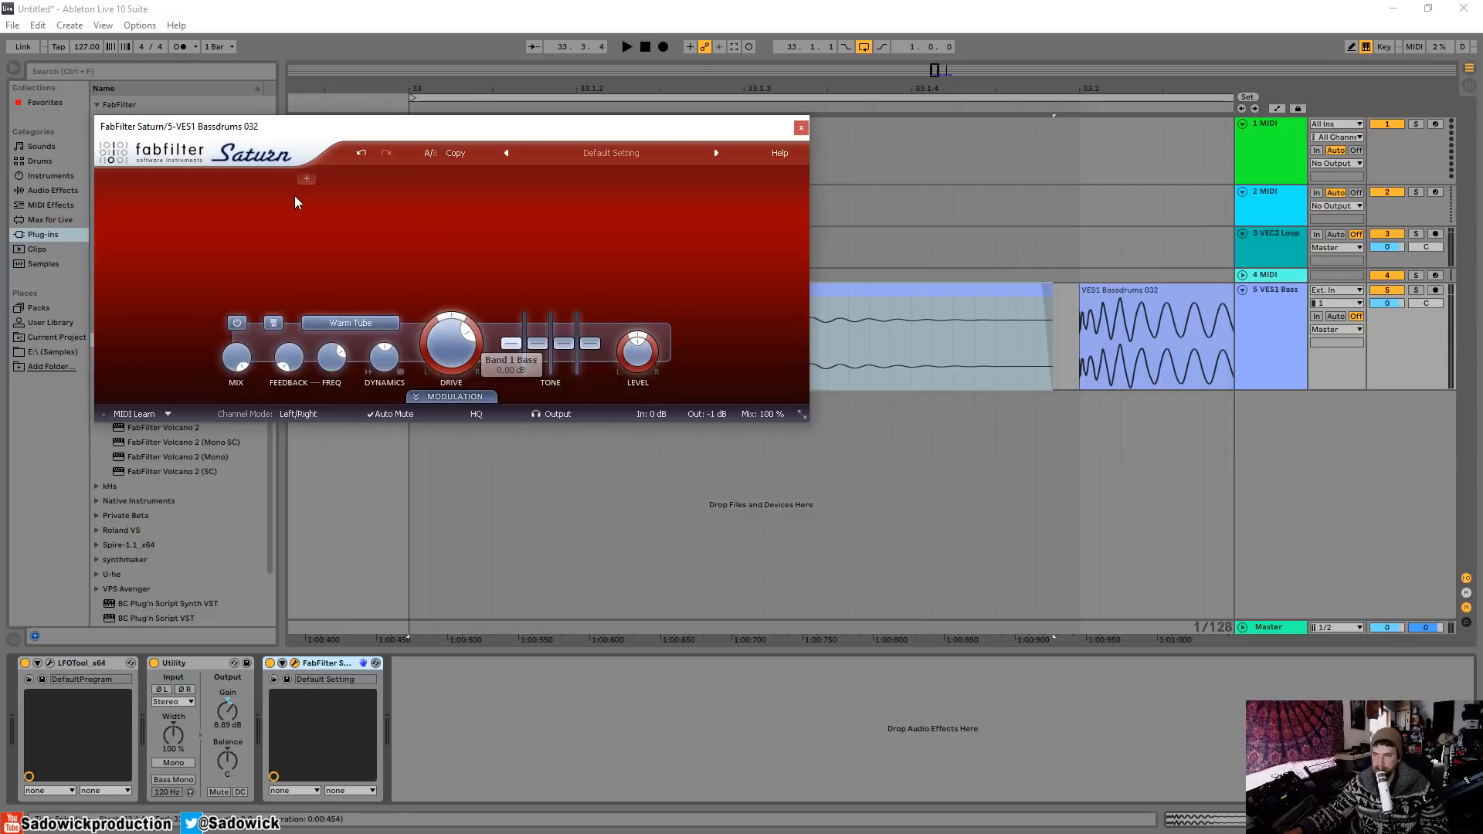
Step: Split Saturn into three bands with crossovers at about 154 Hz and 1766 Hz
{"action": "left_click", "coordinate": [304, 184]}
{"action": "left_click", "coordinate": [557, 188]}
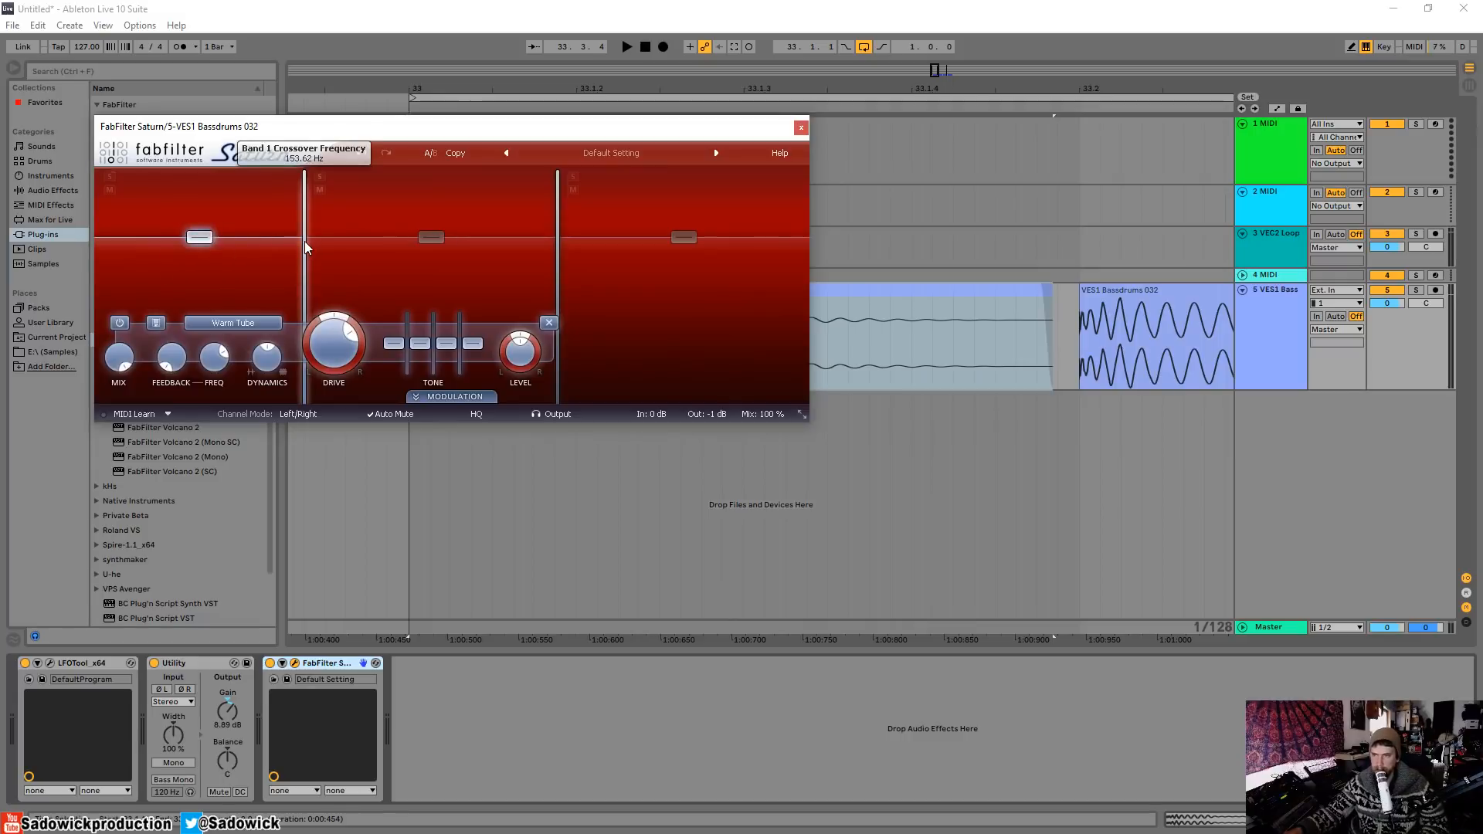
{"action": "mouse_move", "coordinate": [312, 241]}
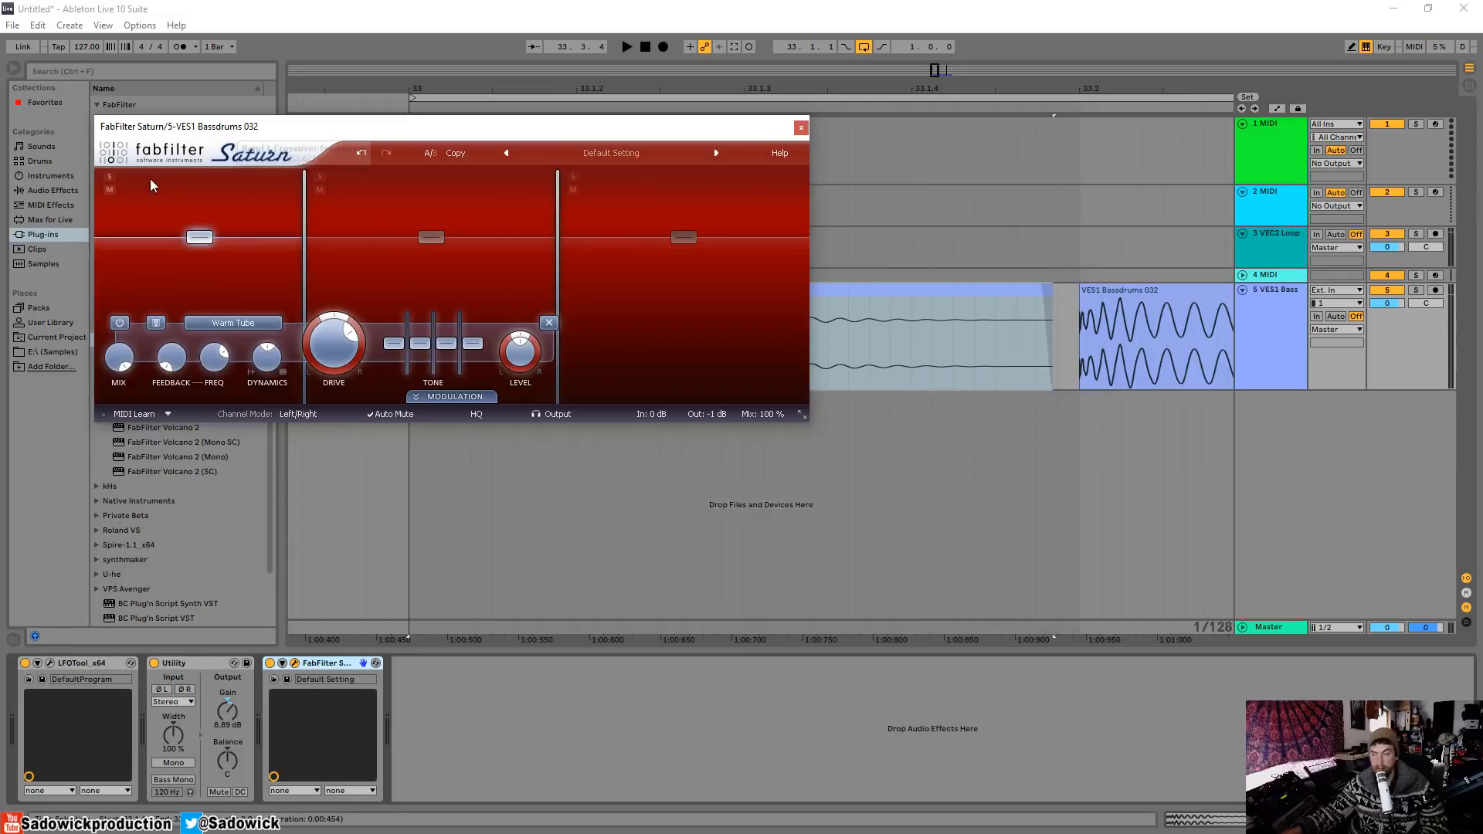
{"action": "mouse_move", "coordinate": [560, 216]}
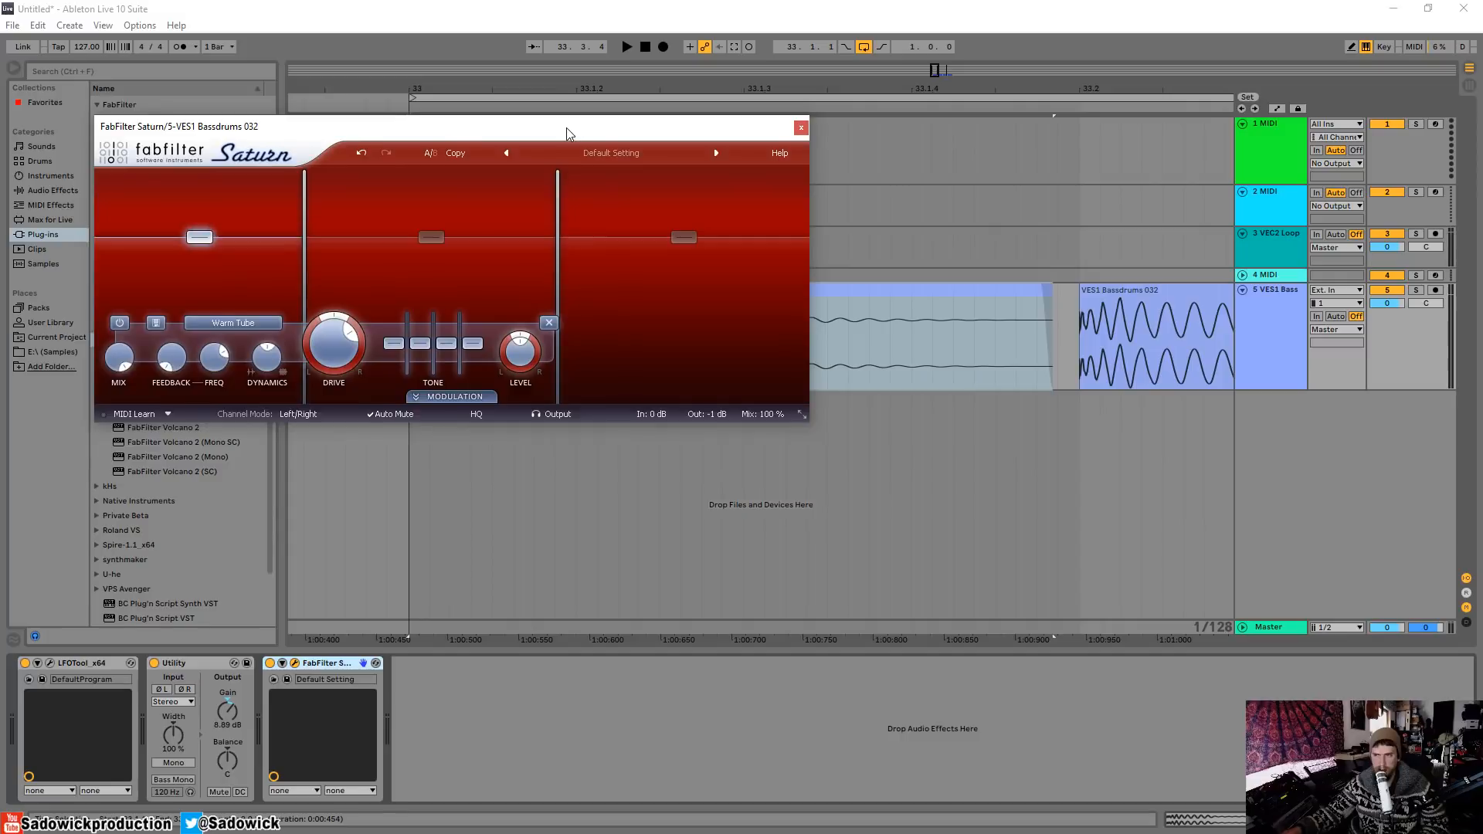
{"action": "left_click_drag", "start_coordinate": [567, 128], "coordinate": [538, 135]}
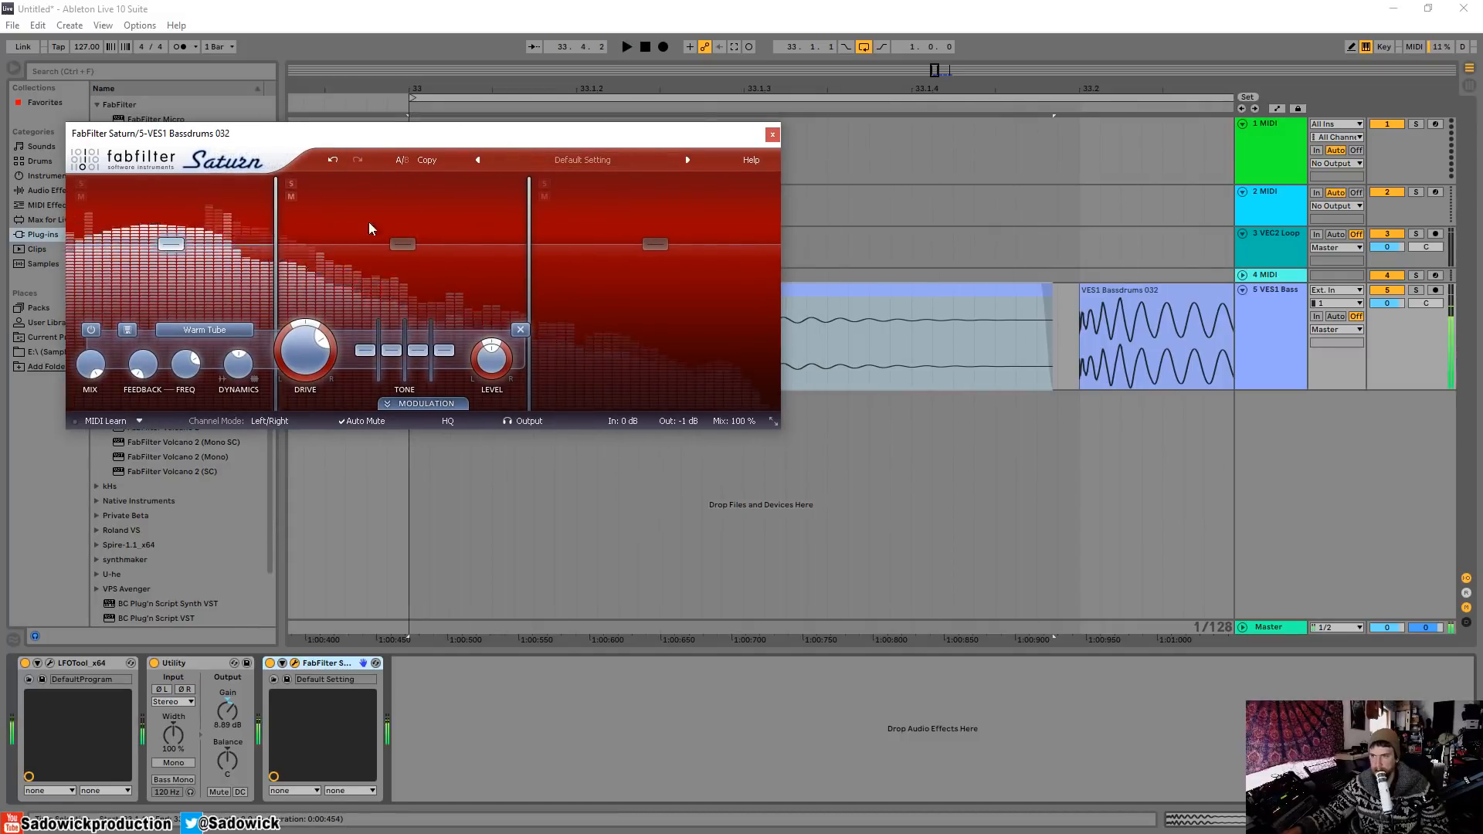
Step: Solo Saturn's low band and move its upper crossover slightly lower while auditioning
{"action": "left_click", "coordinate": [81, 183]}
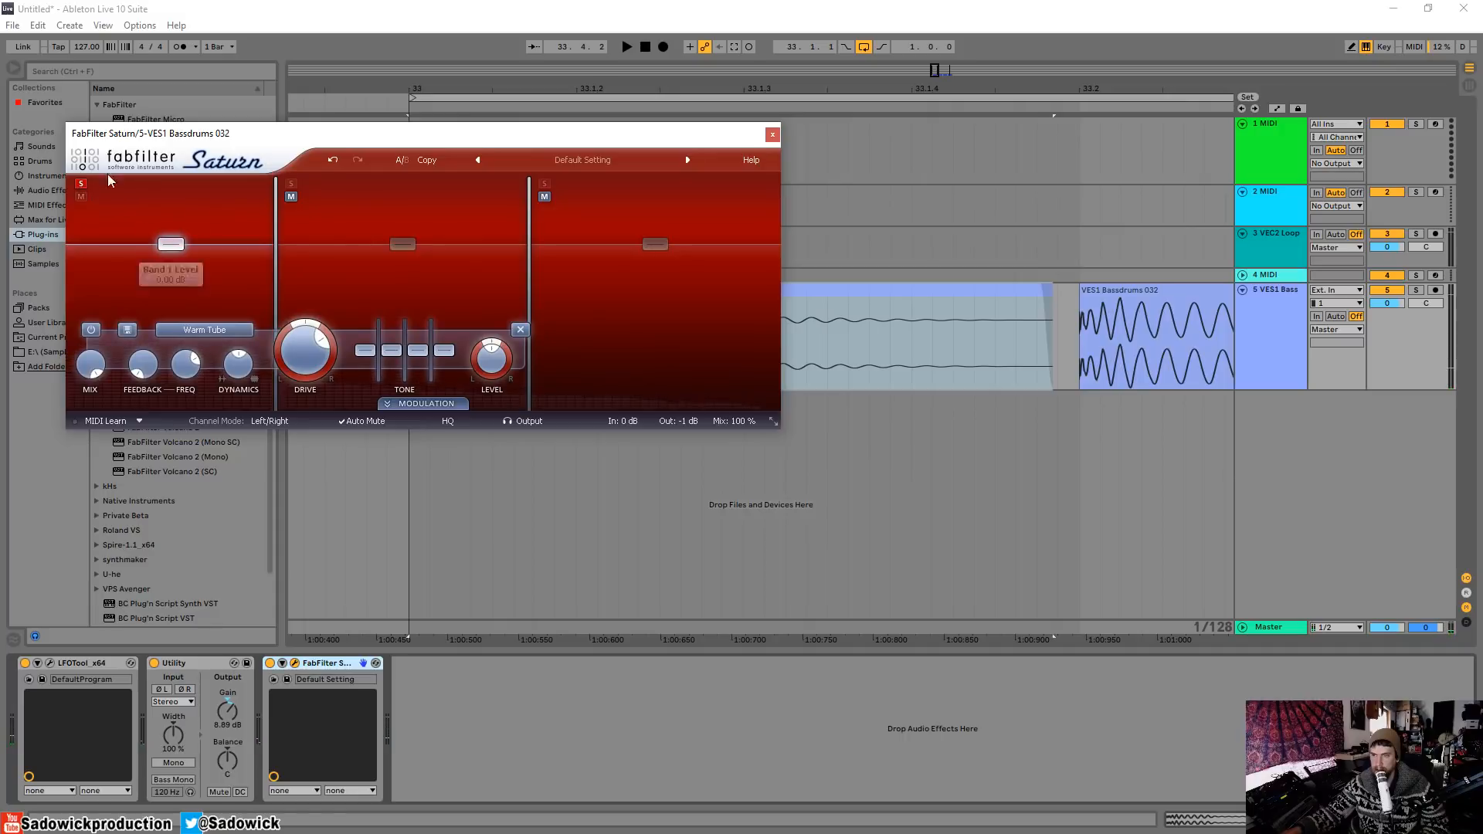
{"action": "key", "text": "space"}
{"action": "mouse_move", "coordinate": [275, 233]}
{"action": "left_mouse_down"}
{"action": "mouse_move", "coordinate": [249, 250]}
{"action": "mouse_move", "coordinate": [261, 256]}
{"action": "left_mouse_up"}
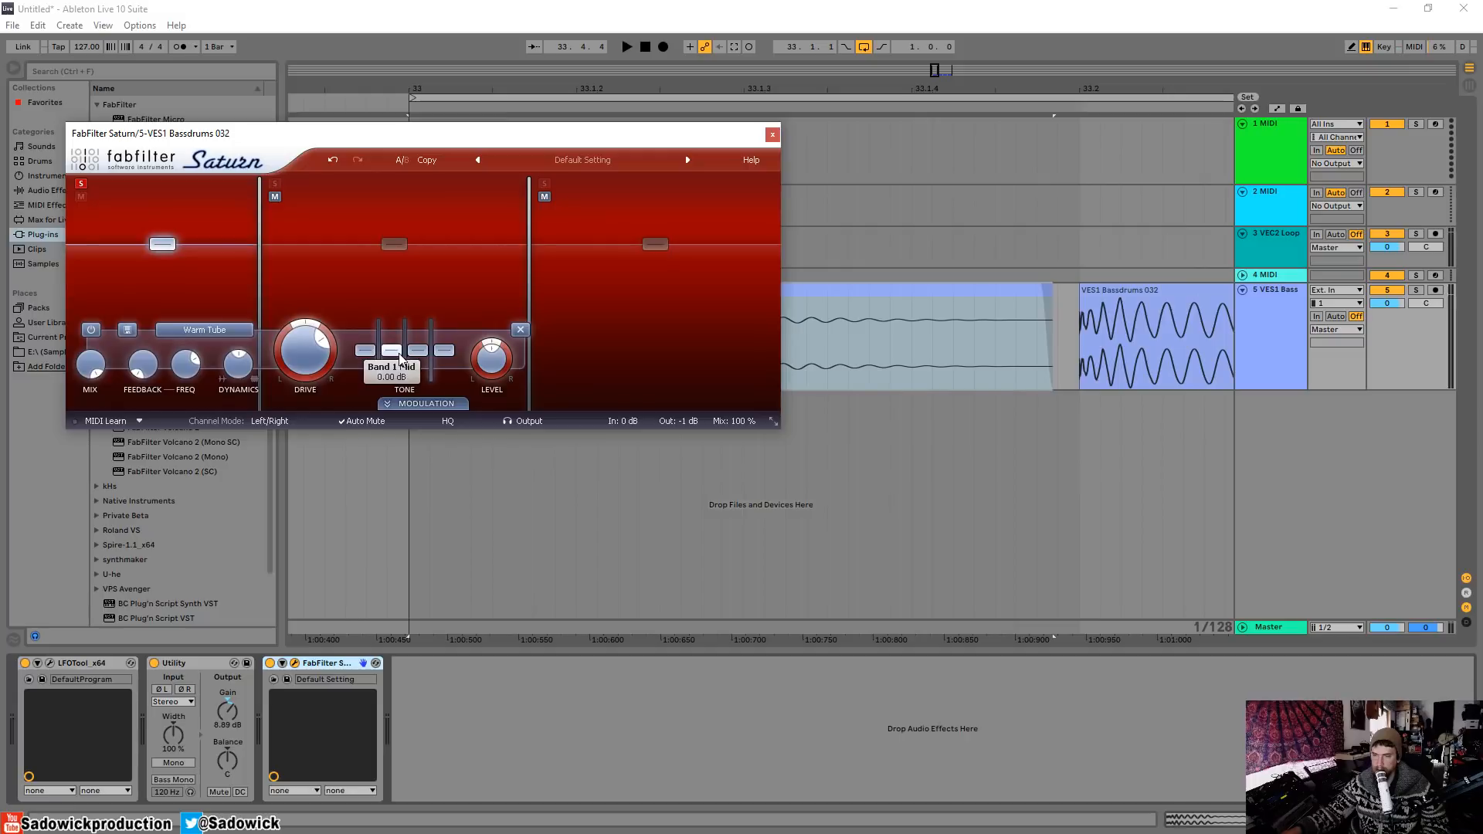
Step: Reduce the low band's mid, treble and presence tone levels while auditioning, keeping the presence cut deepest
{"action": "key", "text": "space"}
{"action": "left_click_drag", "start_coordinate": [400, 357], "coordinate": [400, 374]}
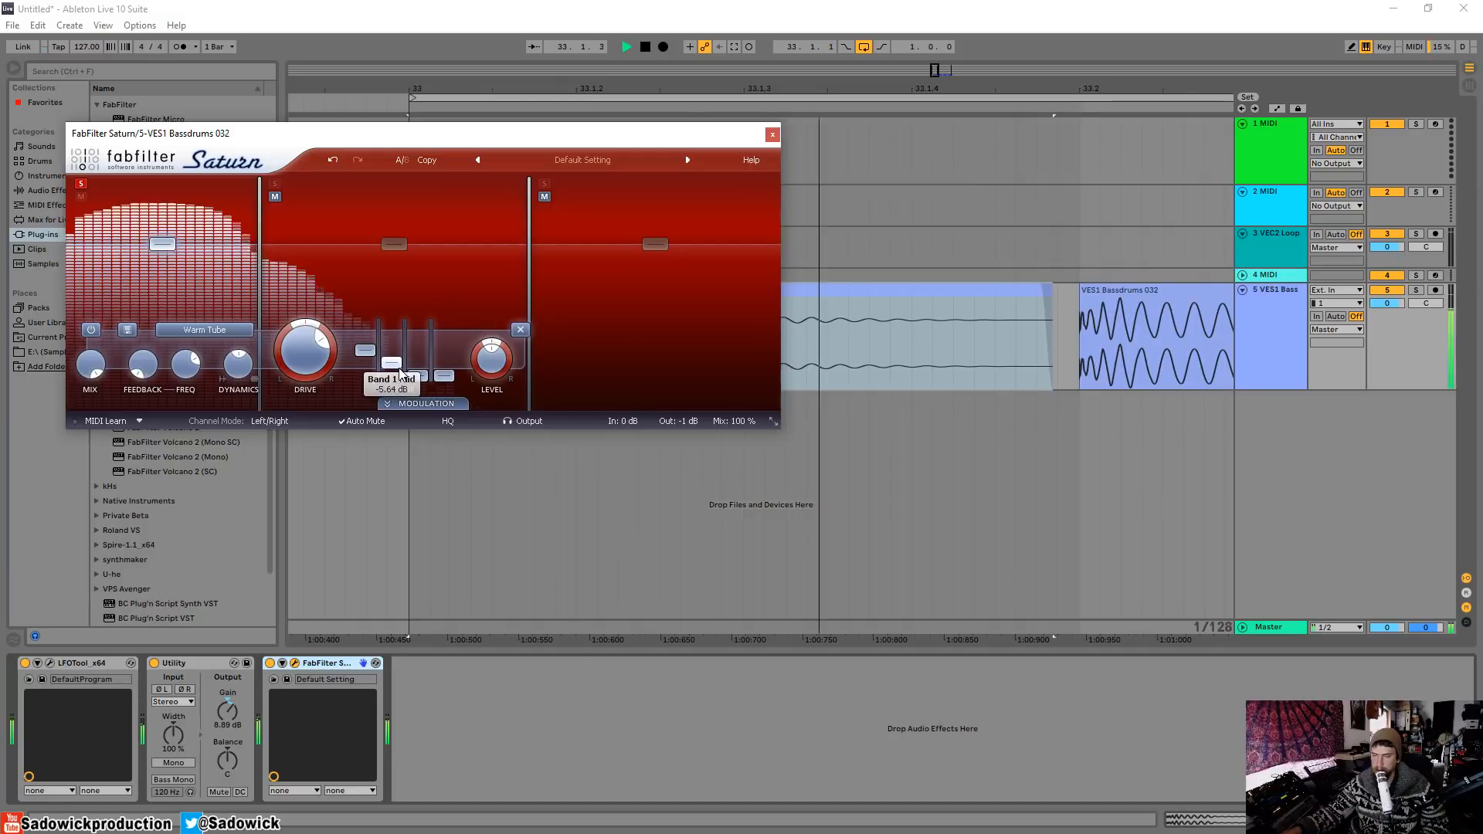
{"action": "key", "text": "space"}
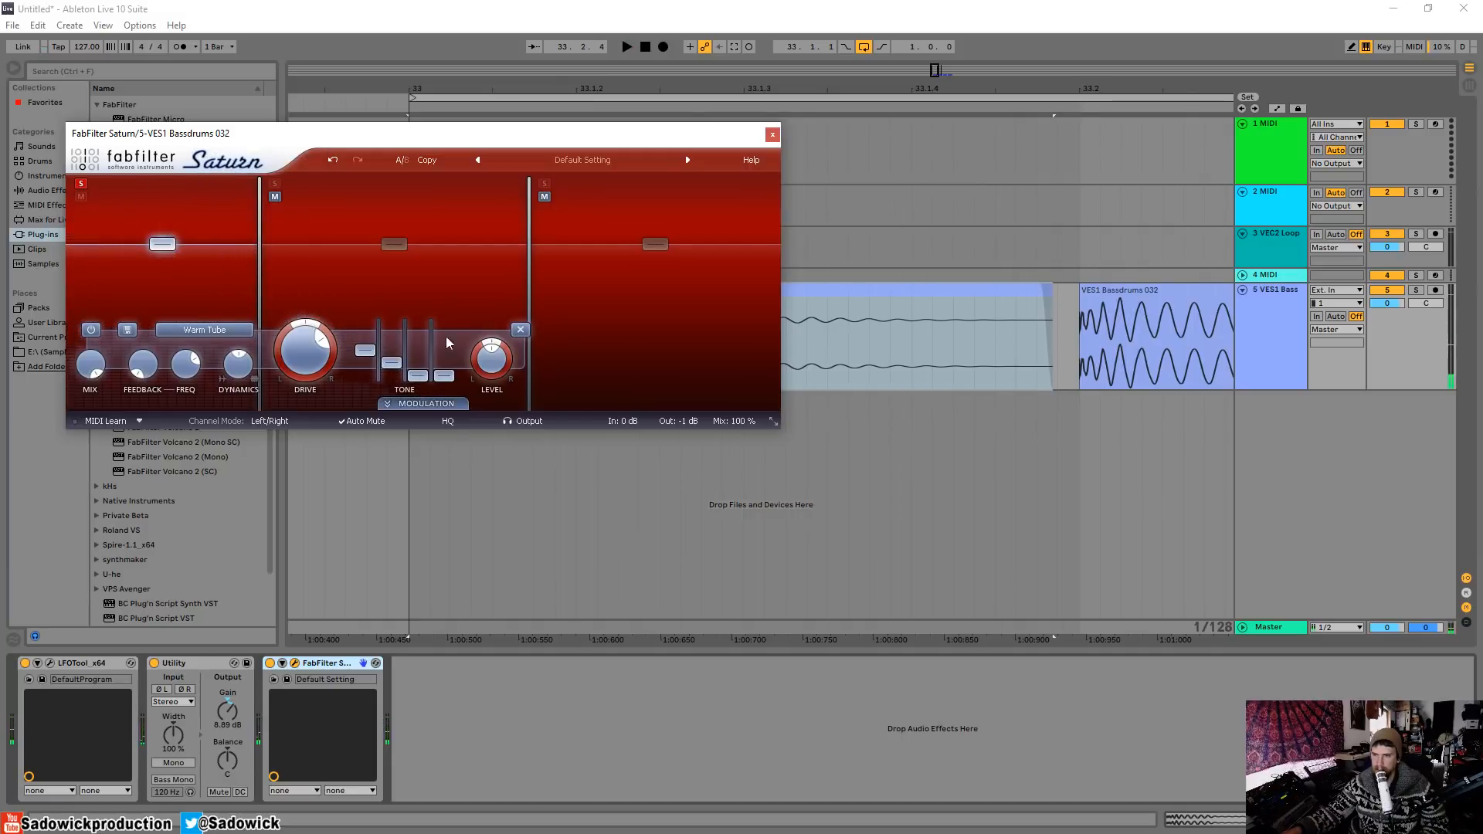
{"action": "key", "text": "space"}
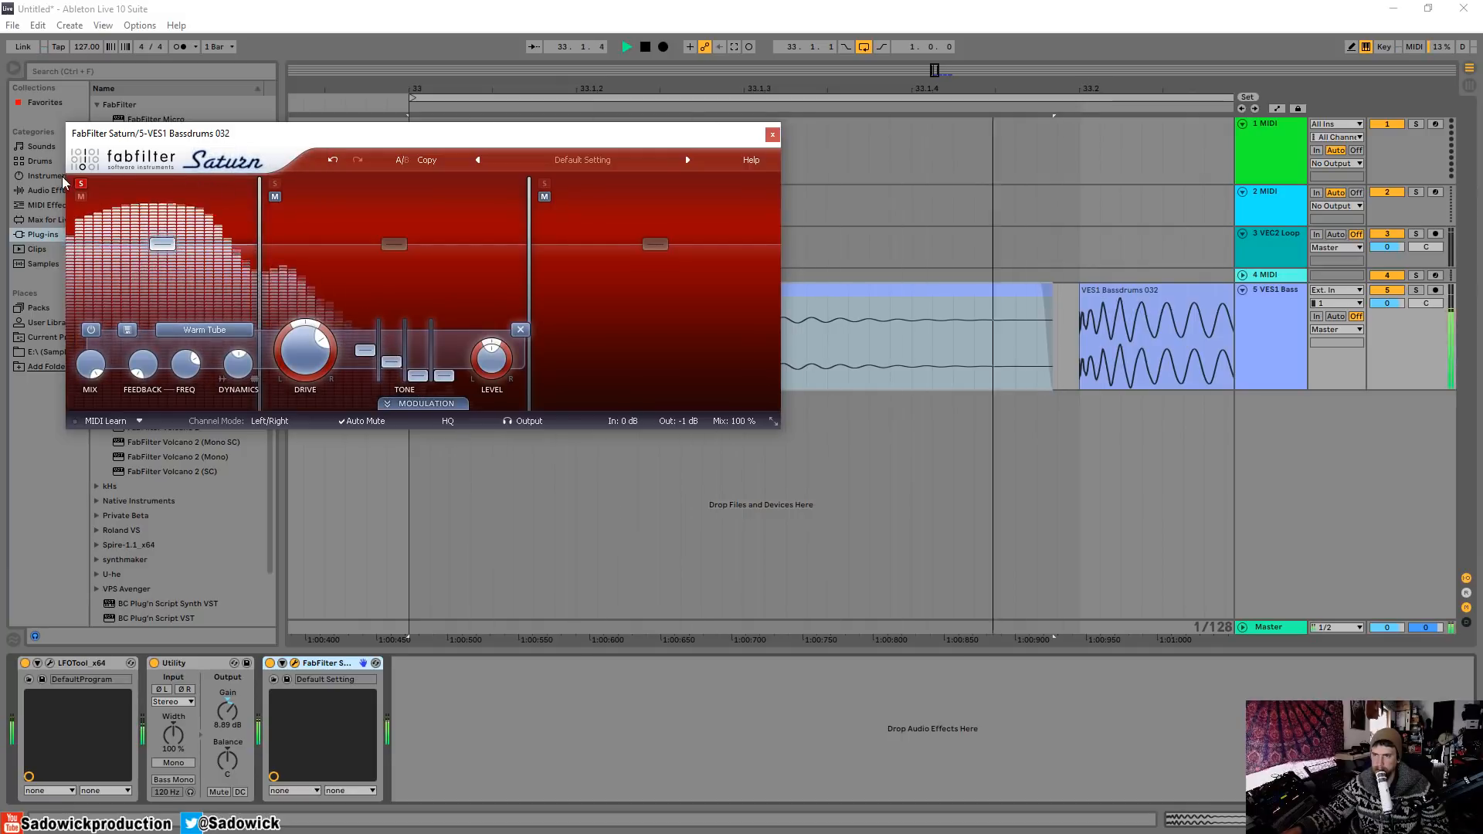
{"action": "mouse_move", "coordinate": [401, 363]}
{"action": "left_mouse_down"}
{"action": "mouse_move", "coordinate": [422, 326]}
{"action": "mouse_move", "coordinate": [423, 362]}
{"action": "left_mouse_up"}
{"action": "key", "text": "space"}
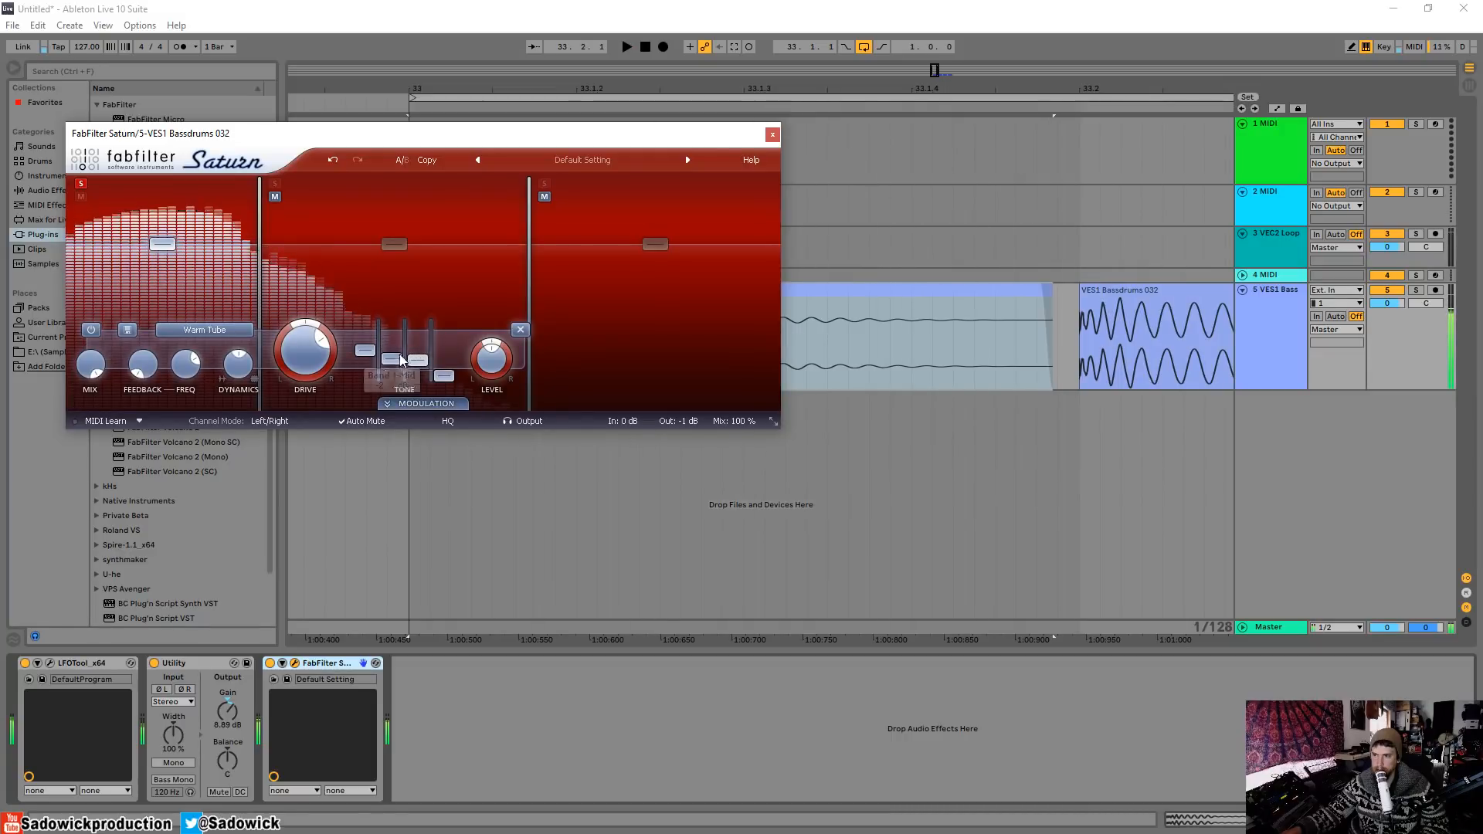
Step: Solo and select Saturn's middle band, lower its upper crossover to about 956 Hz, and set its level to about -4.44 dB
{"action": "left_click", "coordinate": [276, 184]}
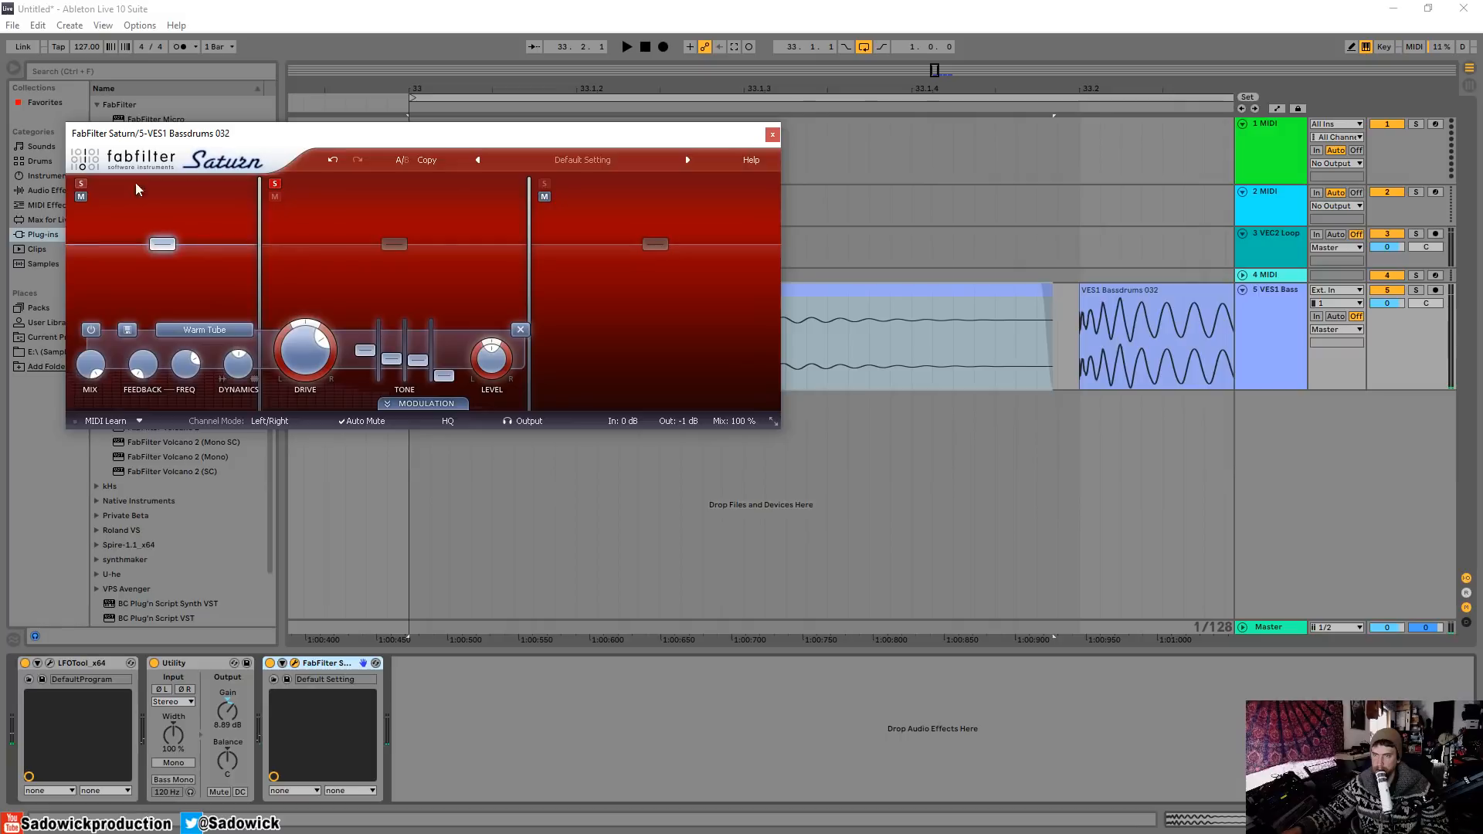
{"action": "left_click", "coordinate": [397, 245]}
{"action": "key", "text": "space"}
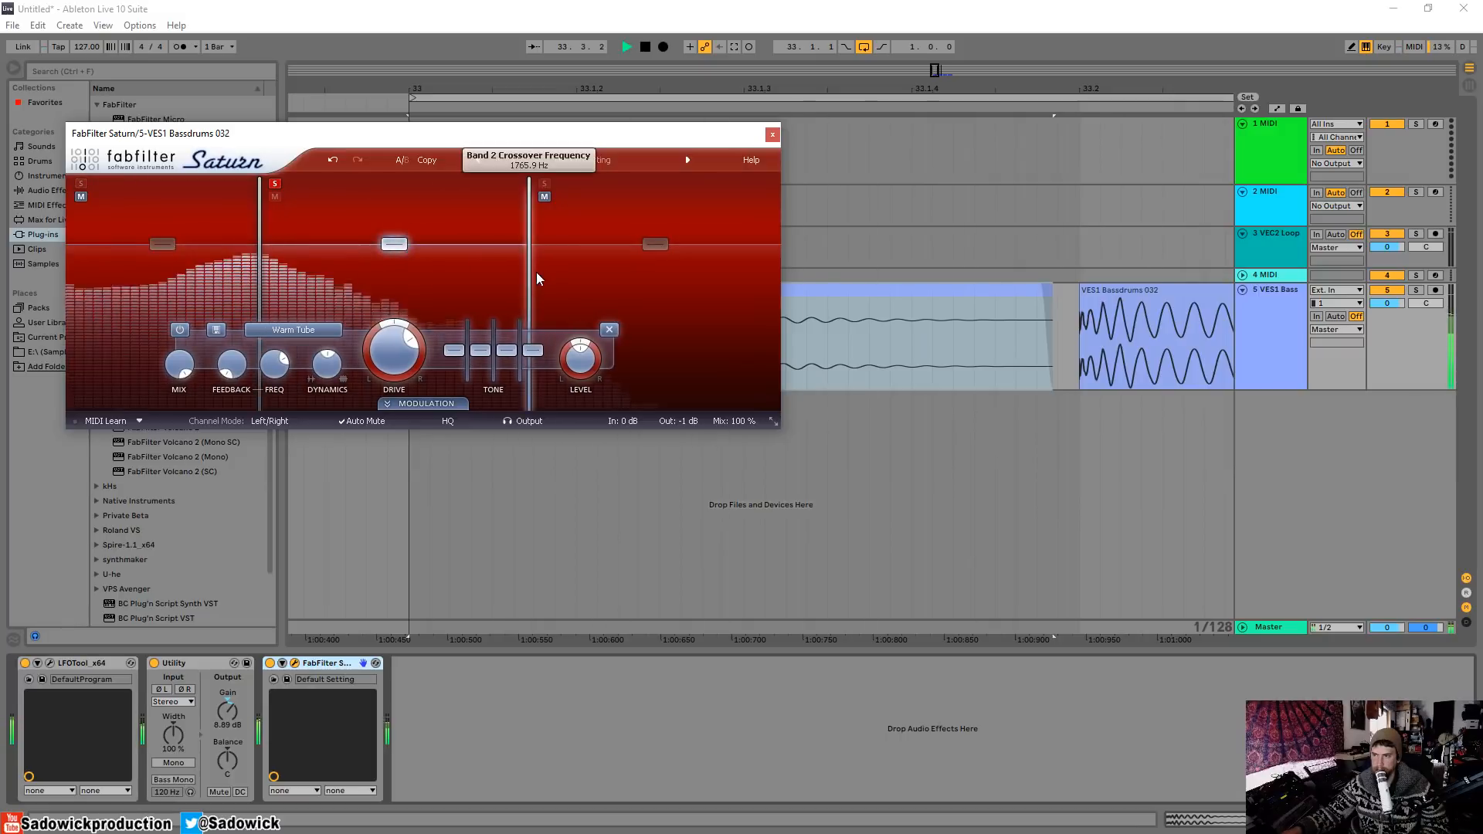
{"action": "key", "text": "space"}
{"action": "left_click_drag", "start_coordinate": [530, 277], "coordinate": [465, 277]}
{"action": "left_click_drag", "start_coordinate": [371, 246], "coordinate": [371, 254]}
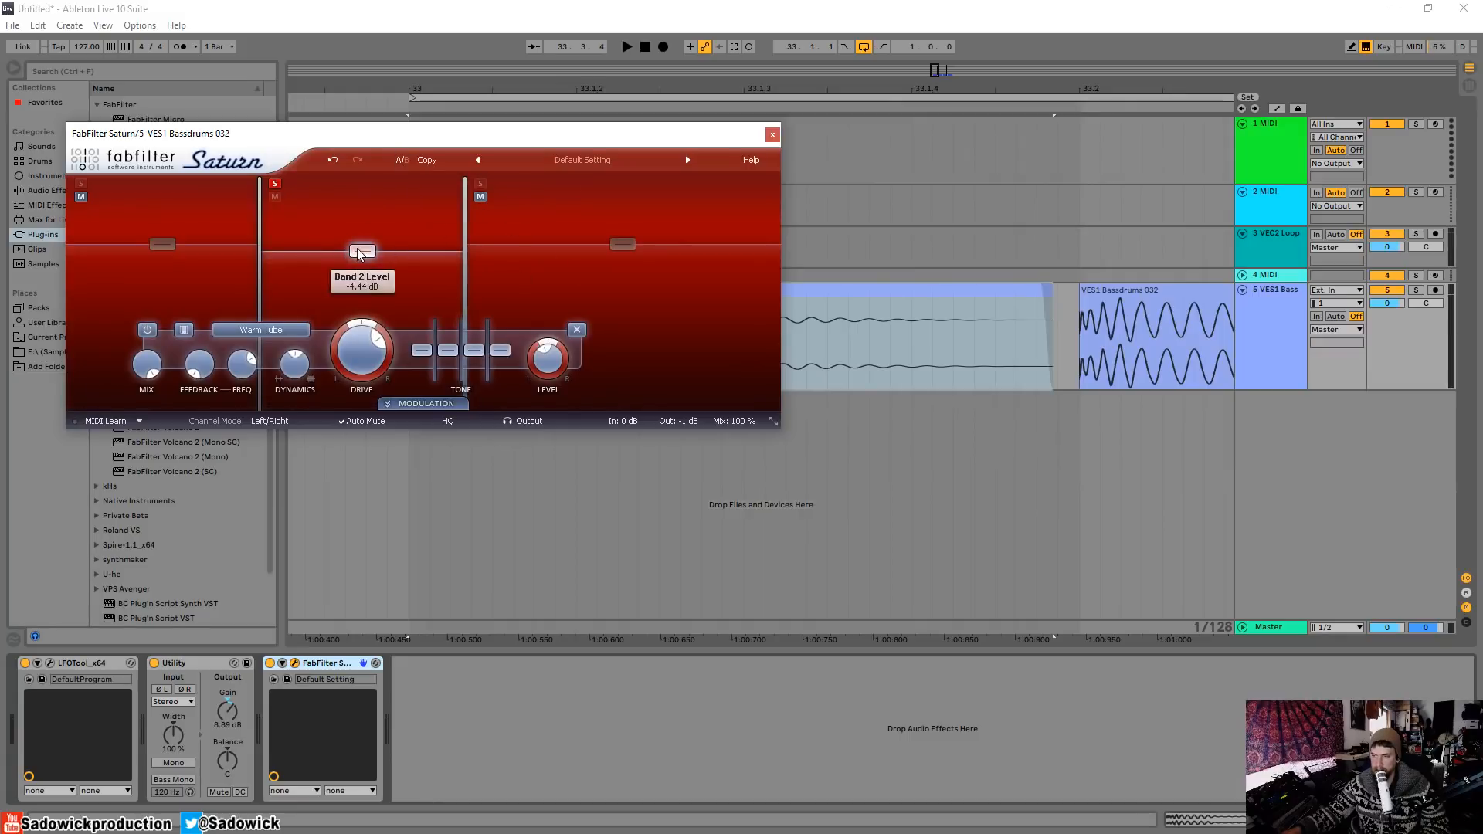
Step: Solo Saturn's high band to audition it, move its lower crossover slightly down, and close the Saturn window
{"action": "key", "text": "space"}
{"action": "left_click", "coordinate": [481, 184]}
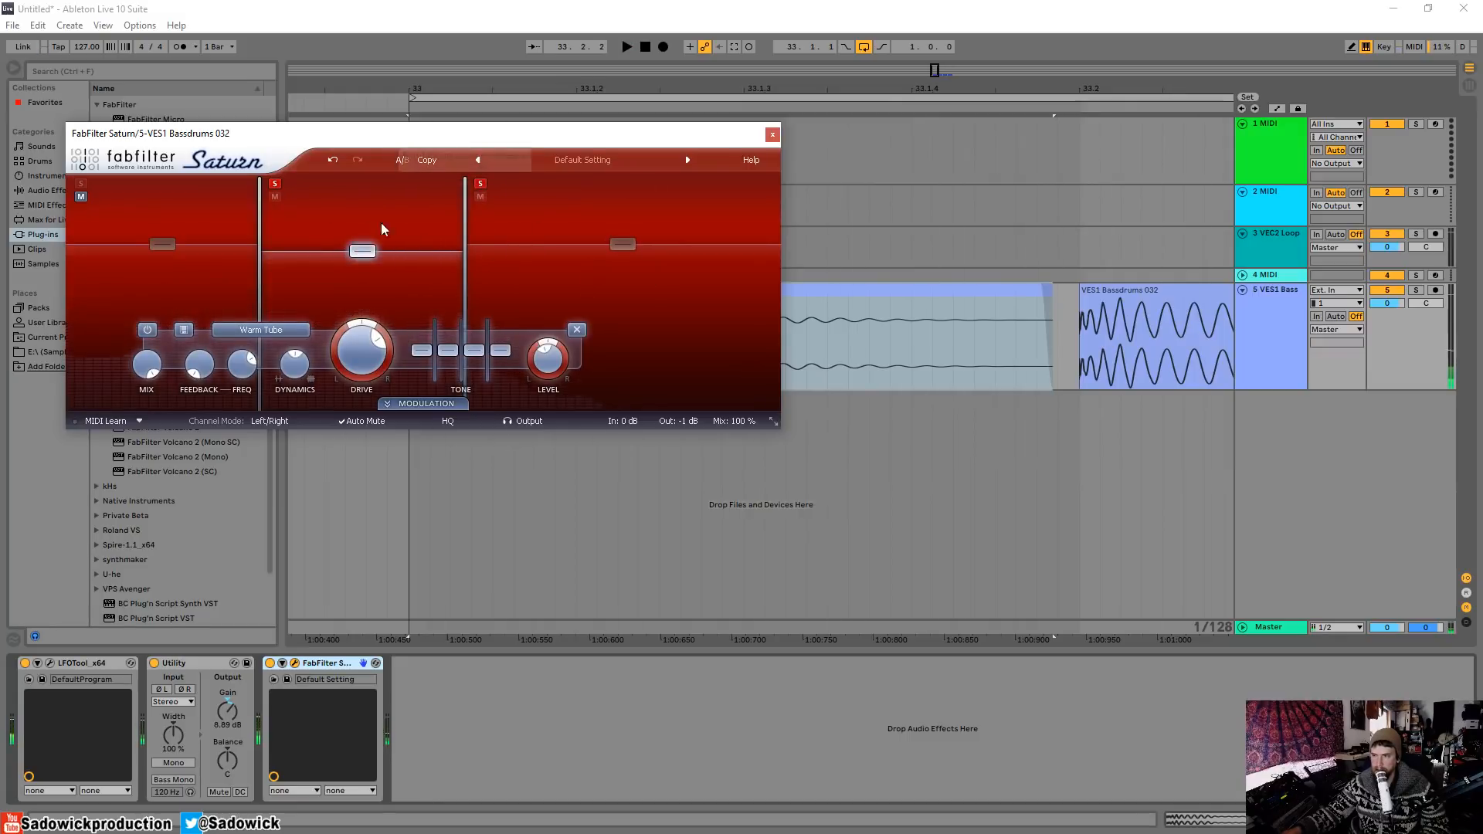
{"action": "key", "text": "space"}
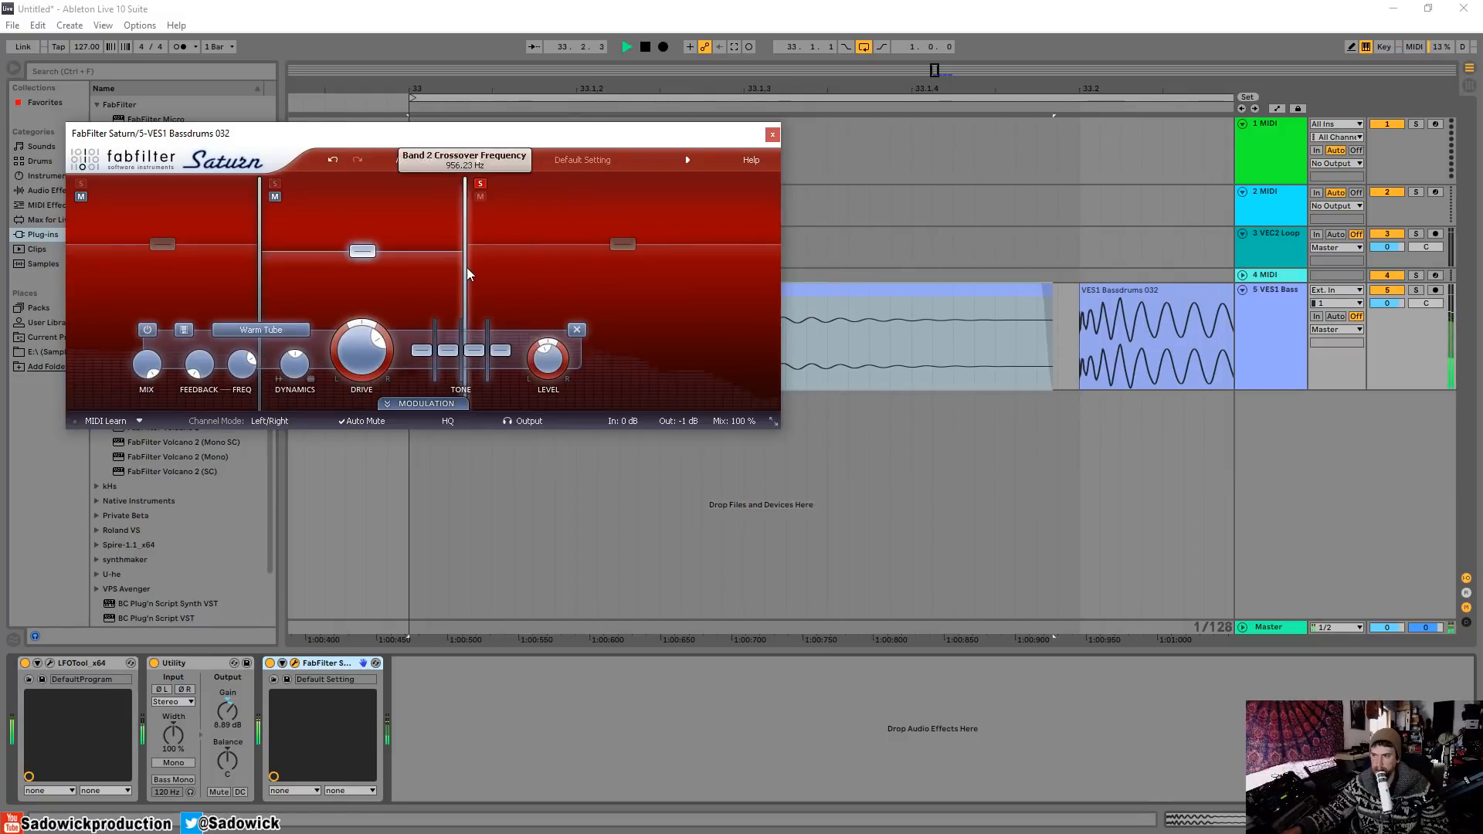
{"action": "key", "text": "space"}
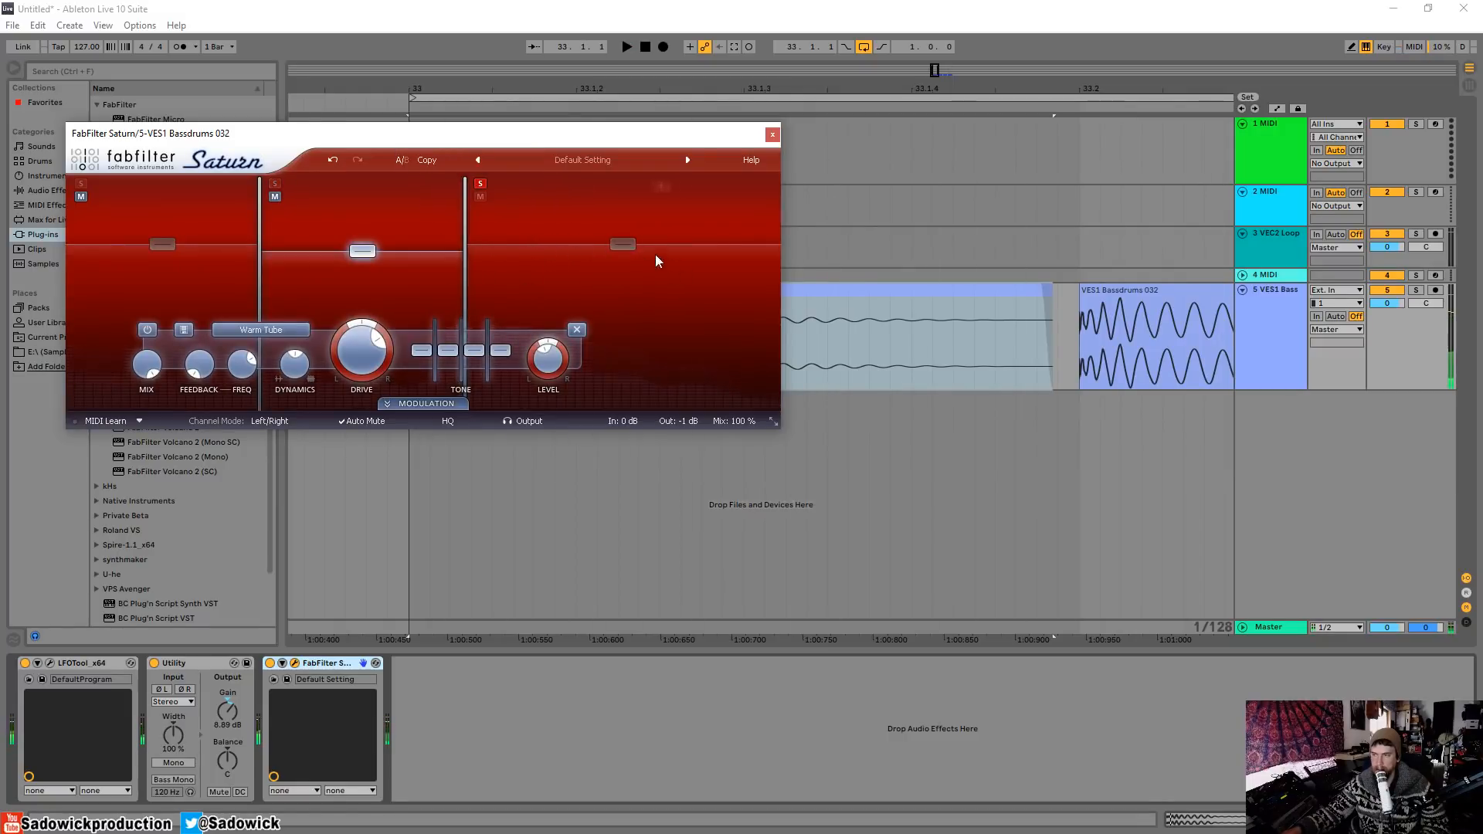
{"action": "left_click_drag", "start_coordinate": [464, 238], "coordinate": [457, 238]}
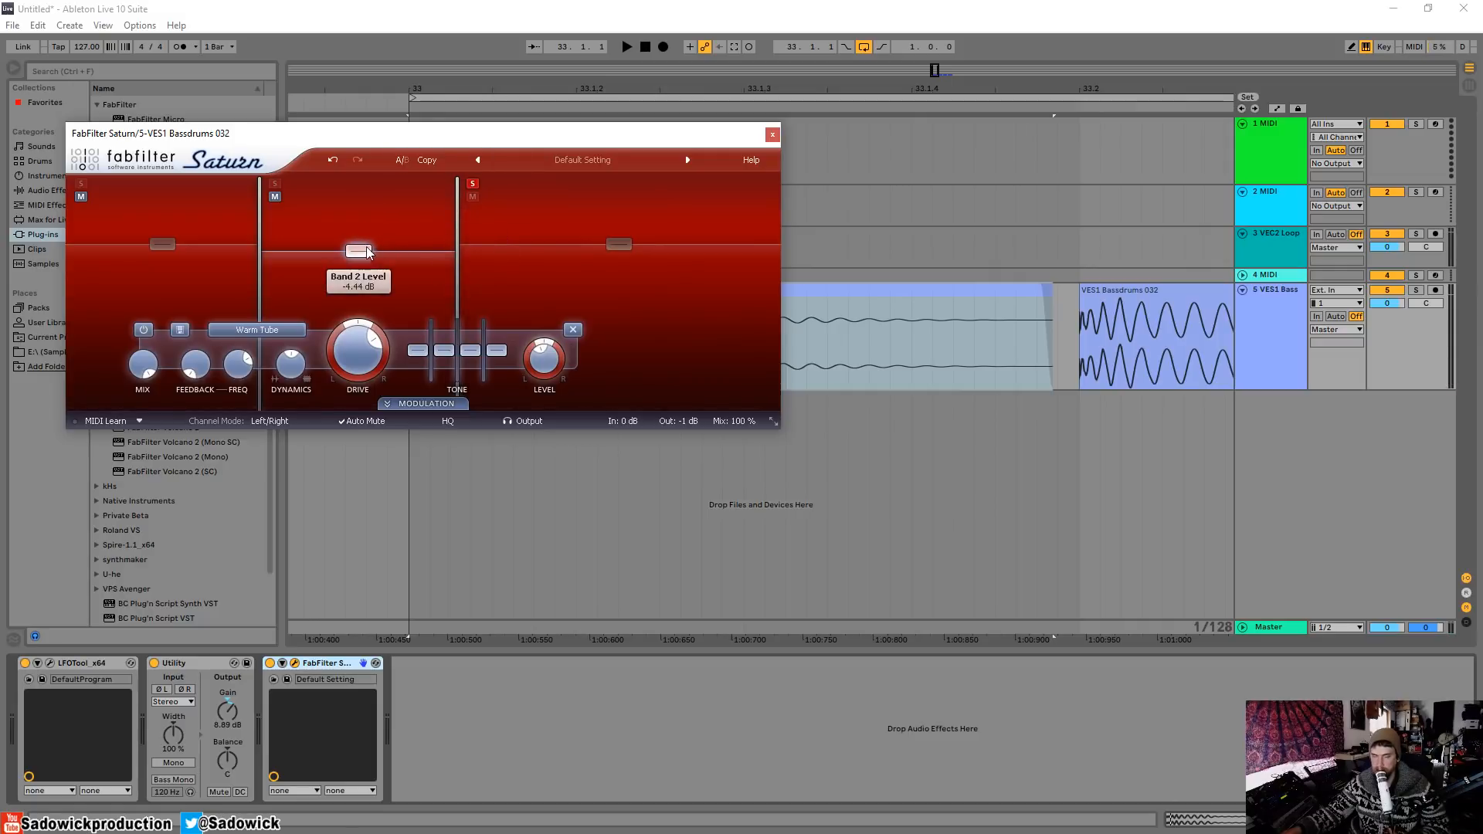
{"action": "left_click", "coordinate": [772, 135]}
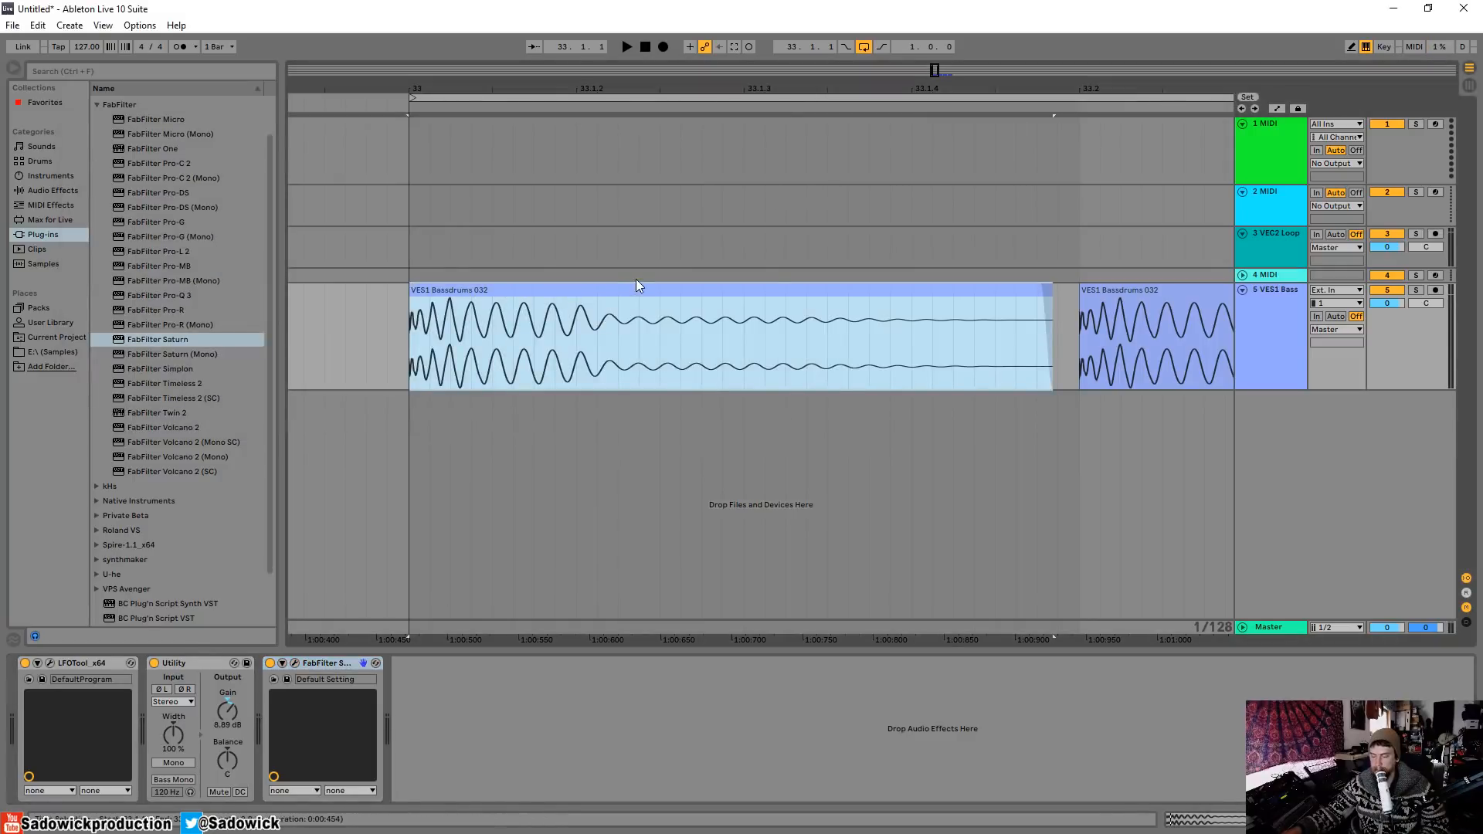
{"action": "left_click_drag", "start_coordinate": [760, 89], "coordinate": [603, 105]}
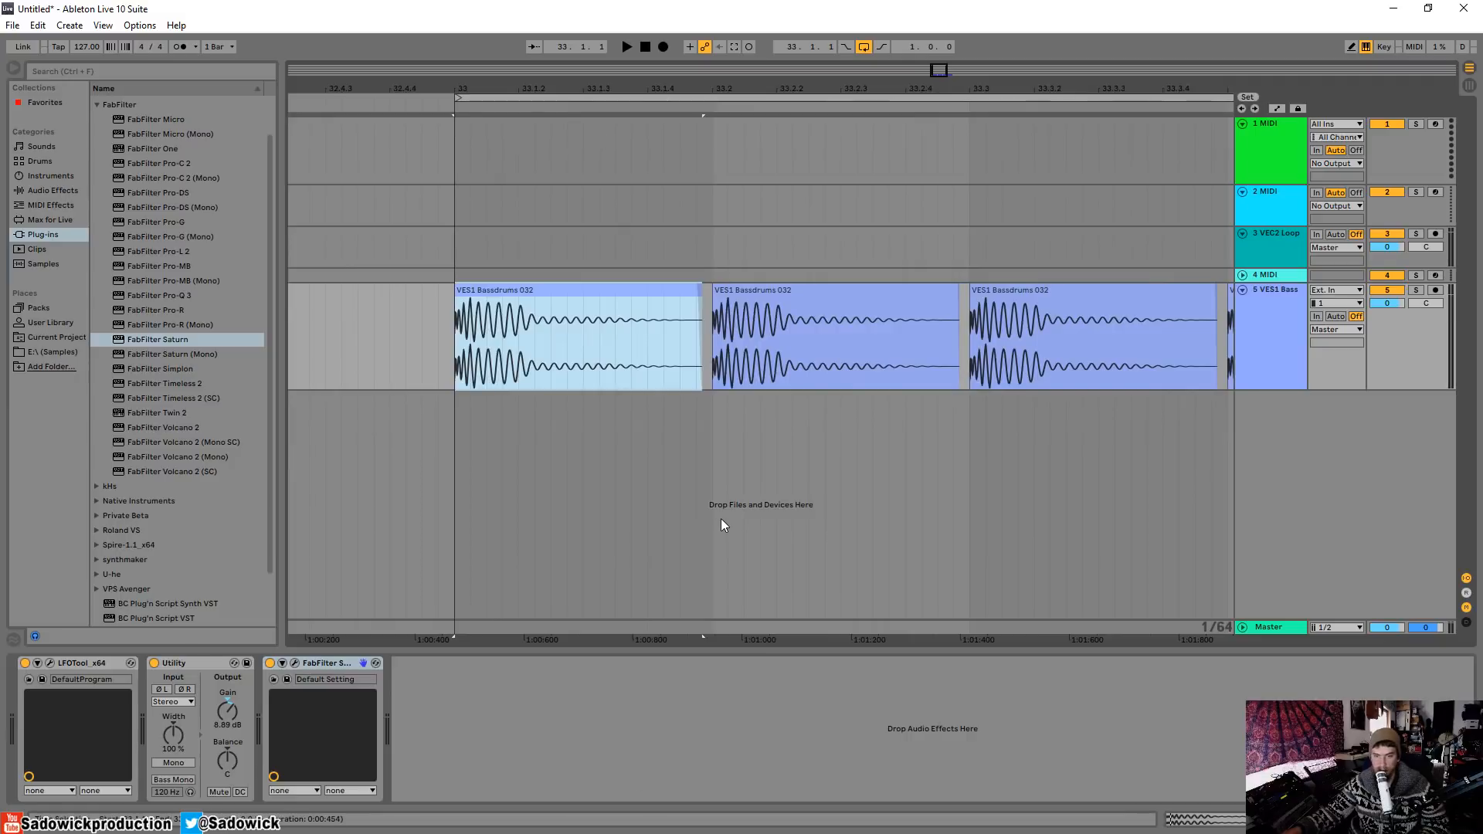
Step: Audition the kick with the Saturn window reopened, then stop playback and close the window
{"action": "key", "text": "space"}
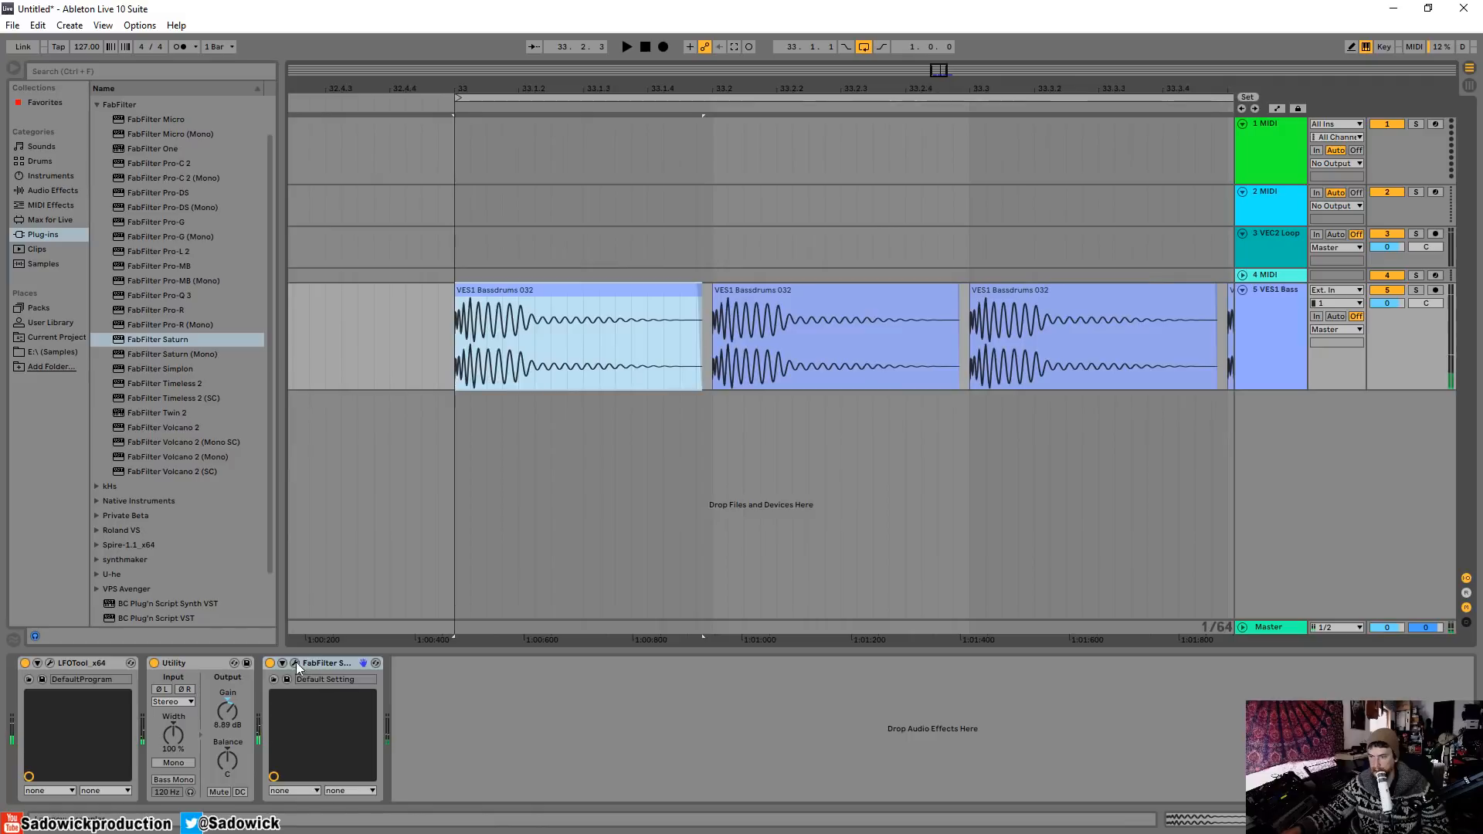
{"action": "left_click", "coordinate": [294, 663]}
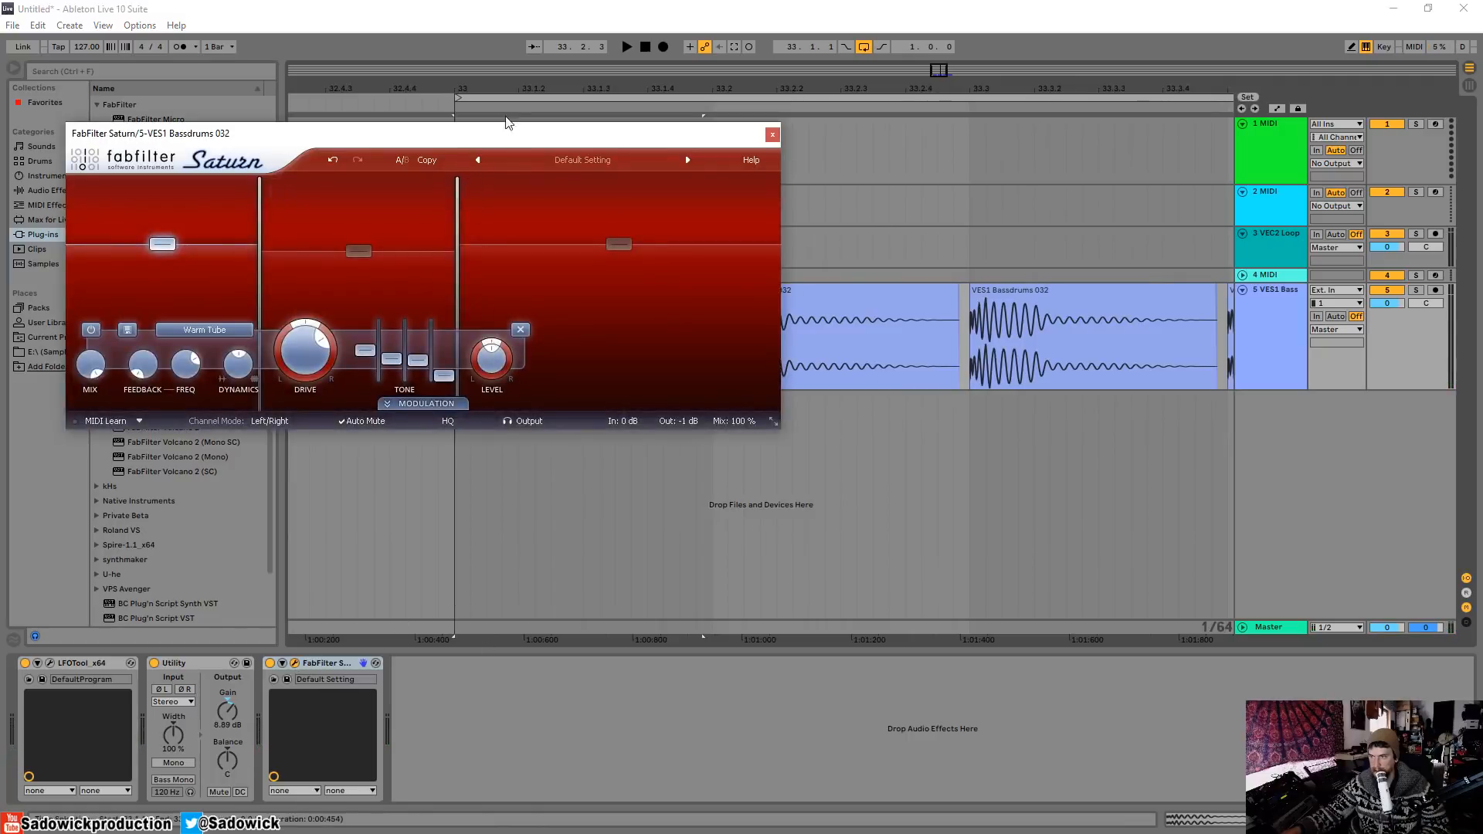
{"action": "key", "text": "space"}
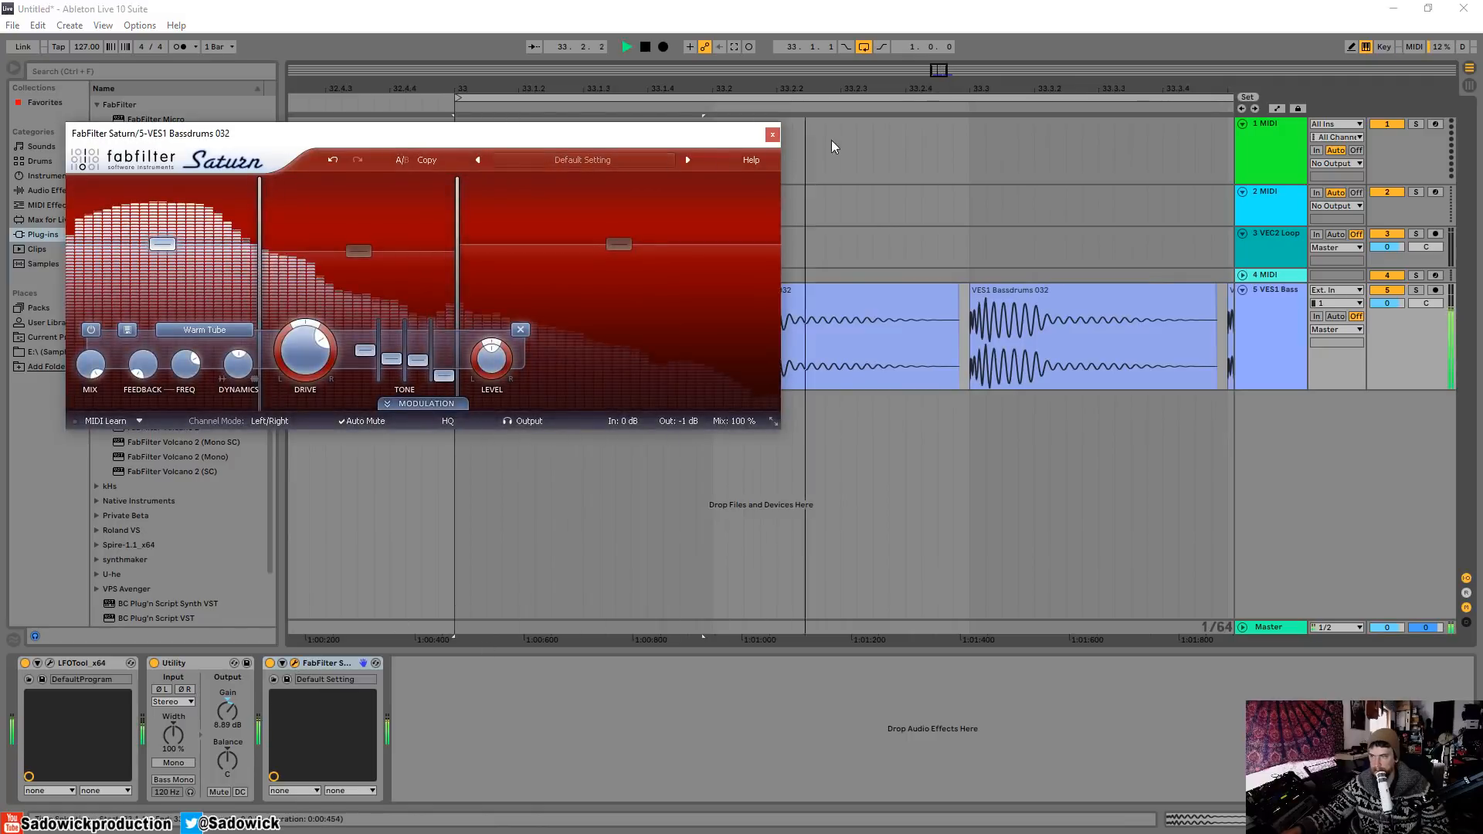
{"action": "key", "text": "space"}
{"action": "left_click", "coordinate": [772, 136]}
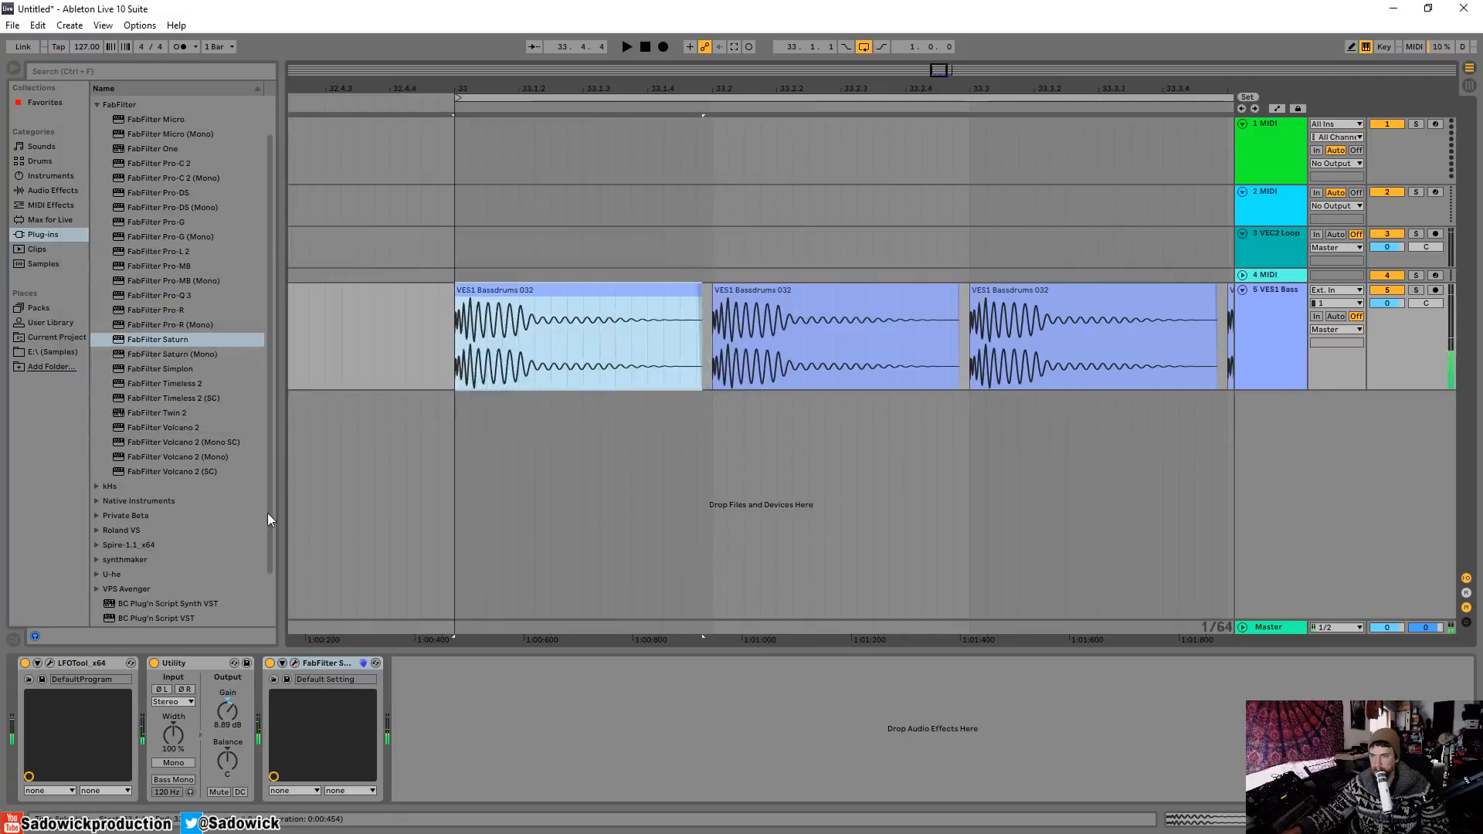
Step: Add a second LFOTool_x64 after FabFilter Saturn and fold the Saturn and Utility devices
{"action": "left_click", "coordinate": [167, 345]}
{"action": "scroll", "coordinate": [149, 558], "scroll_direction": "down", "scroll_amount": 2}
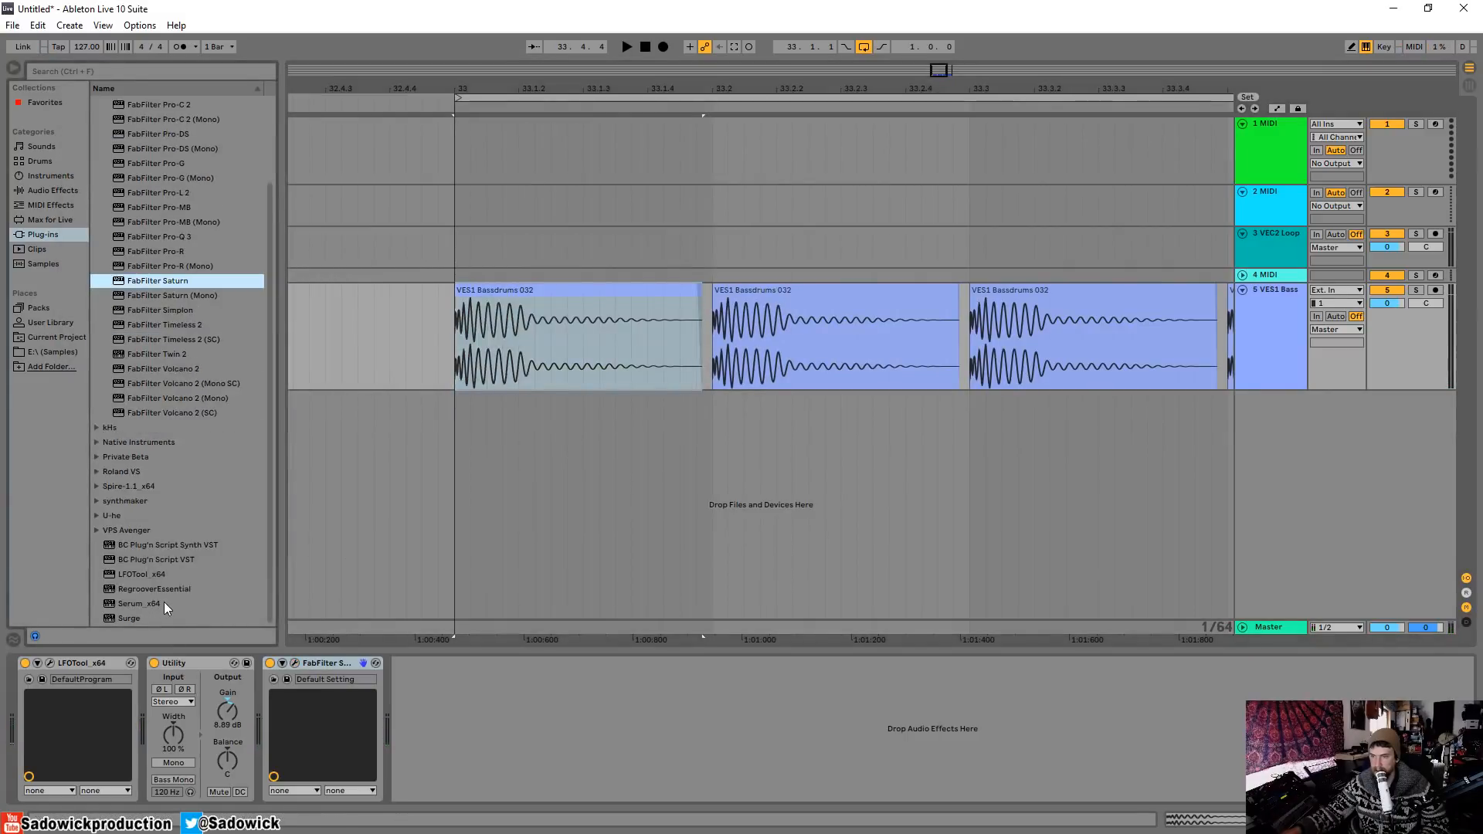
{"action": "left_click", "coordinate": [139, 576]}
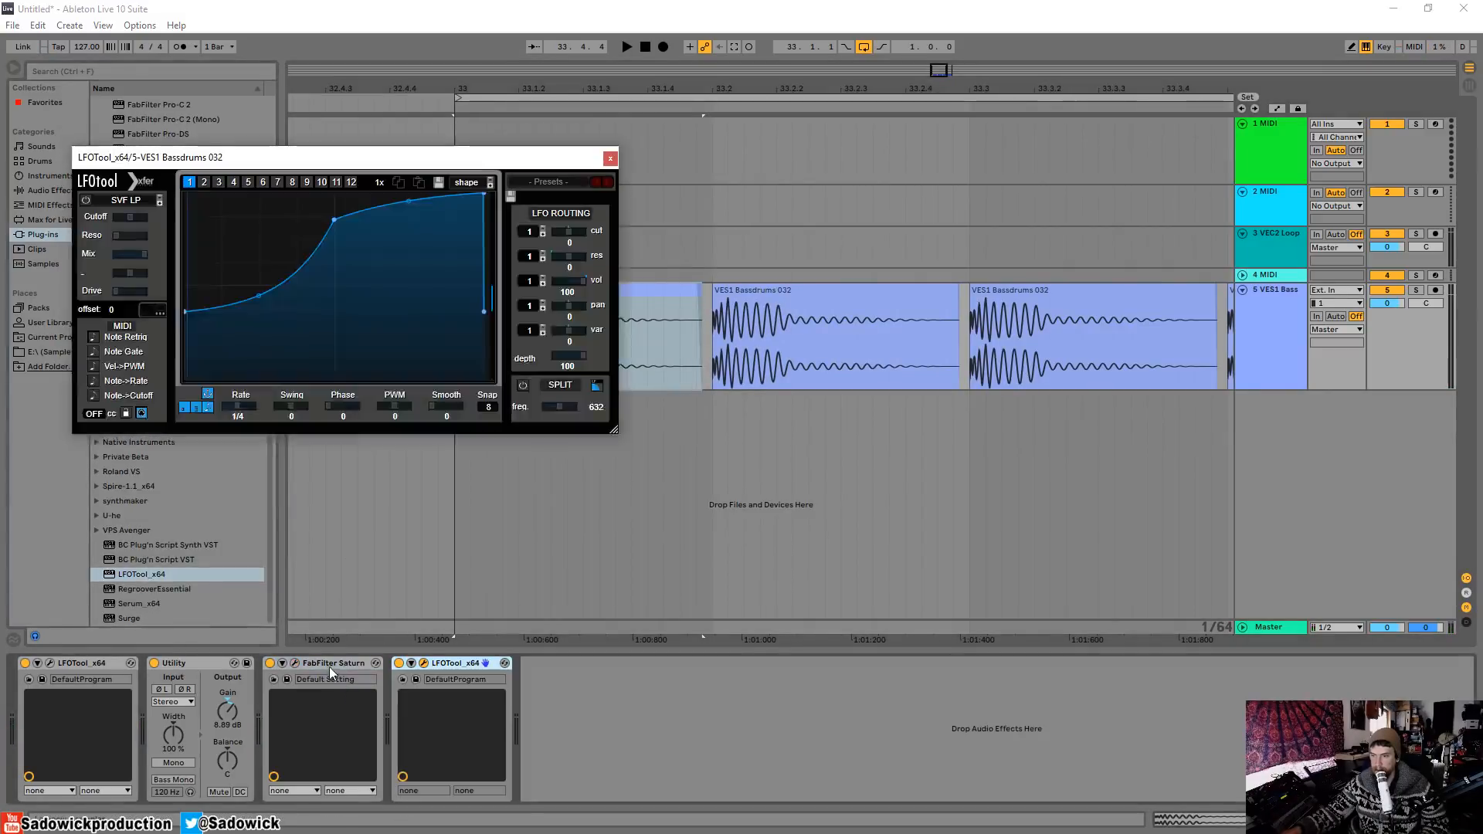
{"action": "double_click", "coordinate": [329, 662]}
{"action": "double_click", "coordinate": [196, 661]}
Step: Flatten the new LFOTool curve at maximum by raising its start point, and enlarge the plug-in window
{"action": "left_click_drag", "start_coordinate": [185, 311], "coordinate": [187, 192]}
{"action": "left_click_drag", "start_coordinate": [342, 154], "coordinate": [327, 54]}
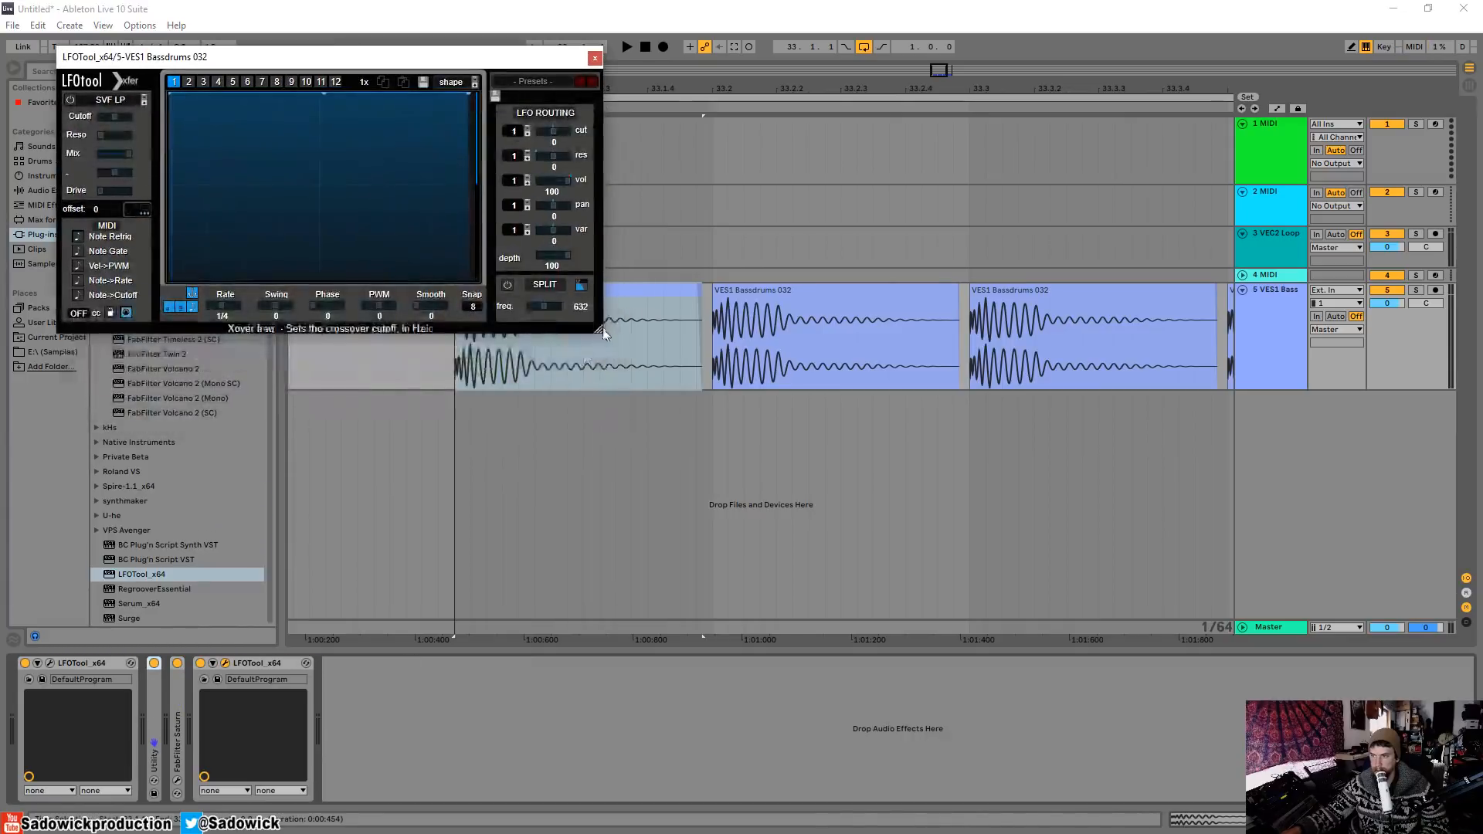
{"action": "left_click_drag", "start_coordinate": [599, 329], "coordinate": [1160, 746]}
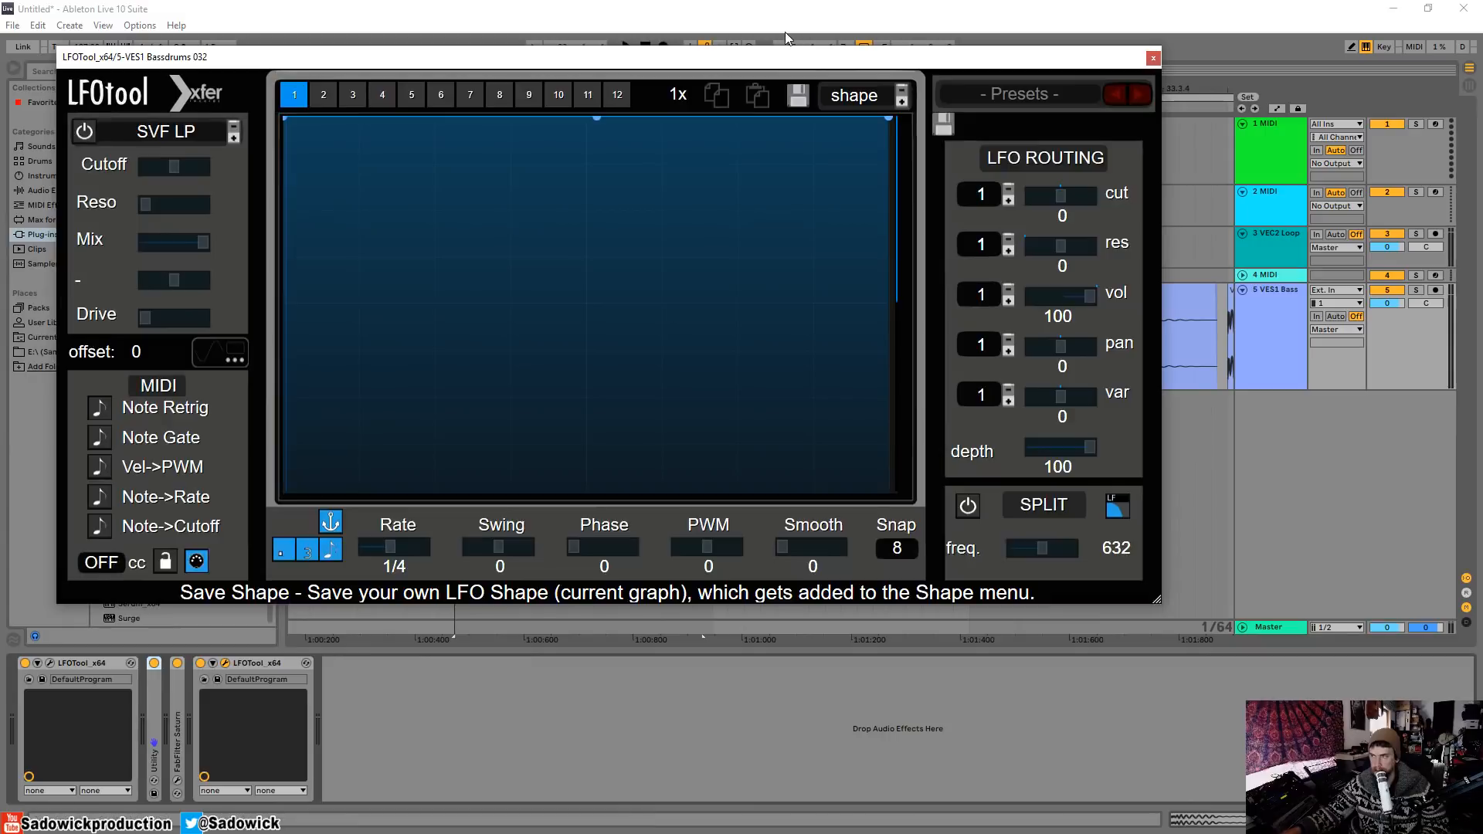
Step: Set the LFOTool filter type to Low 12 and raise its cutoff slightly
{"action": "left_click", "coordinate": [237, 359]}
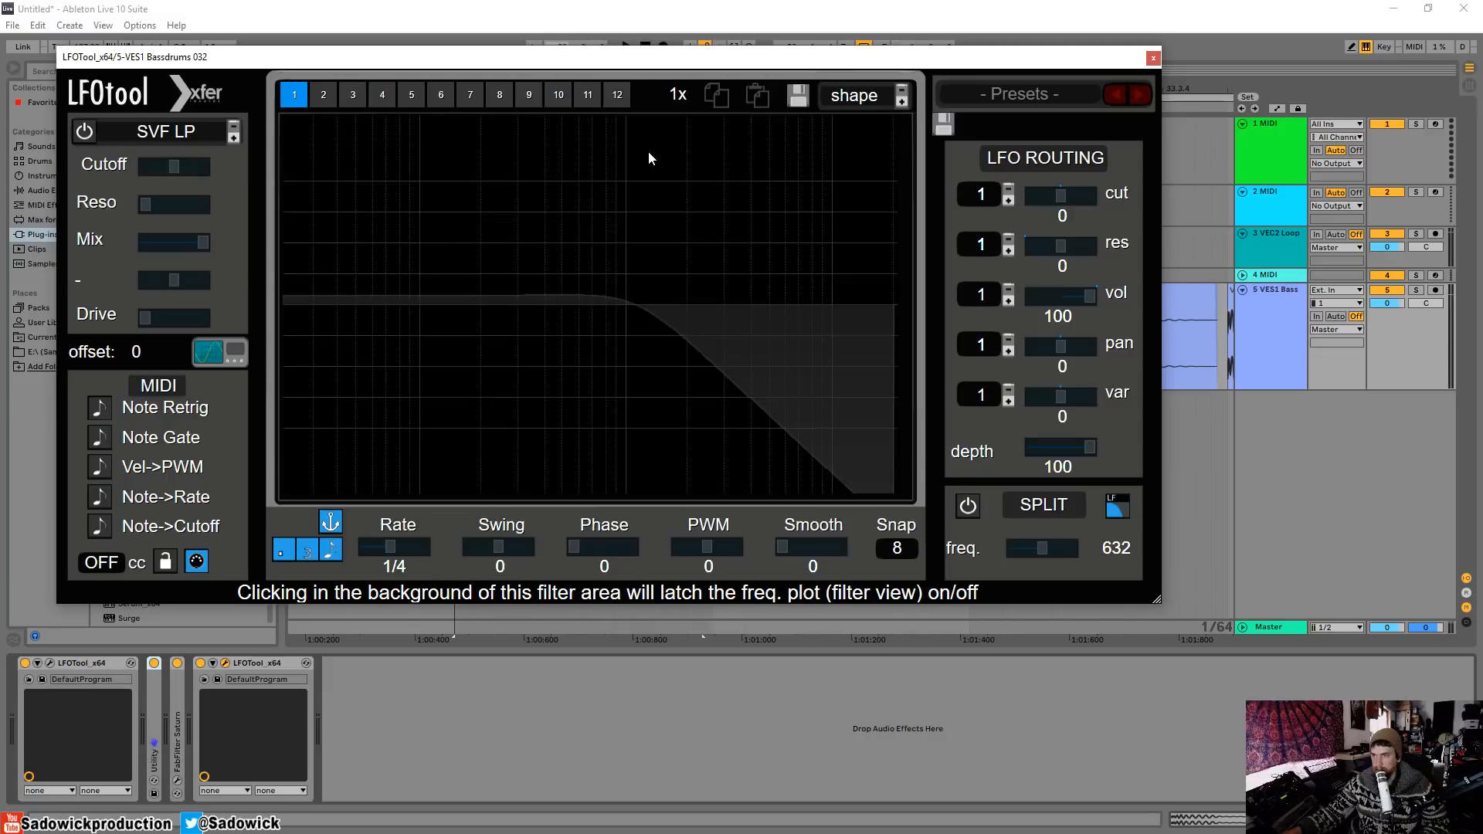
{"action": "left_click", "coordinate": [164, 131]}
{"action": "mouse_move", "coordinate": [161, 153]}
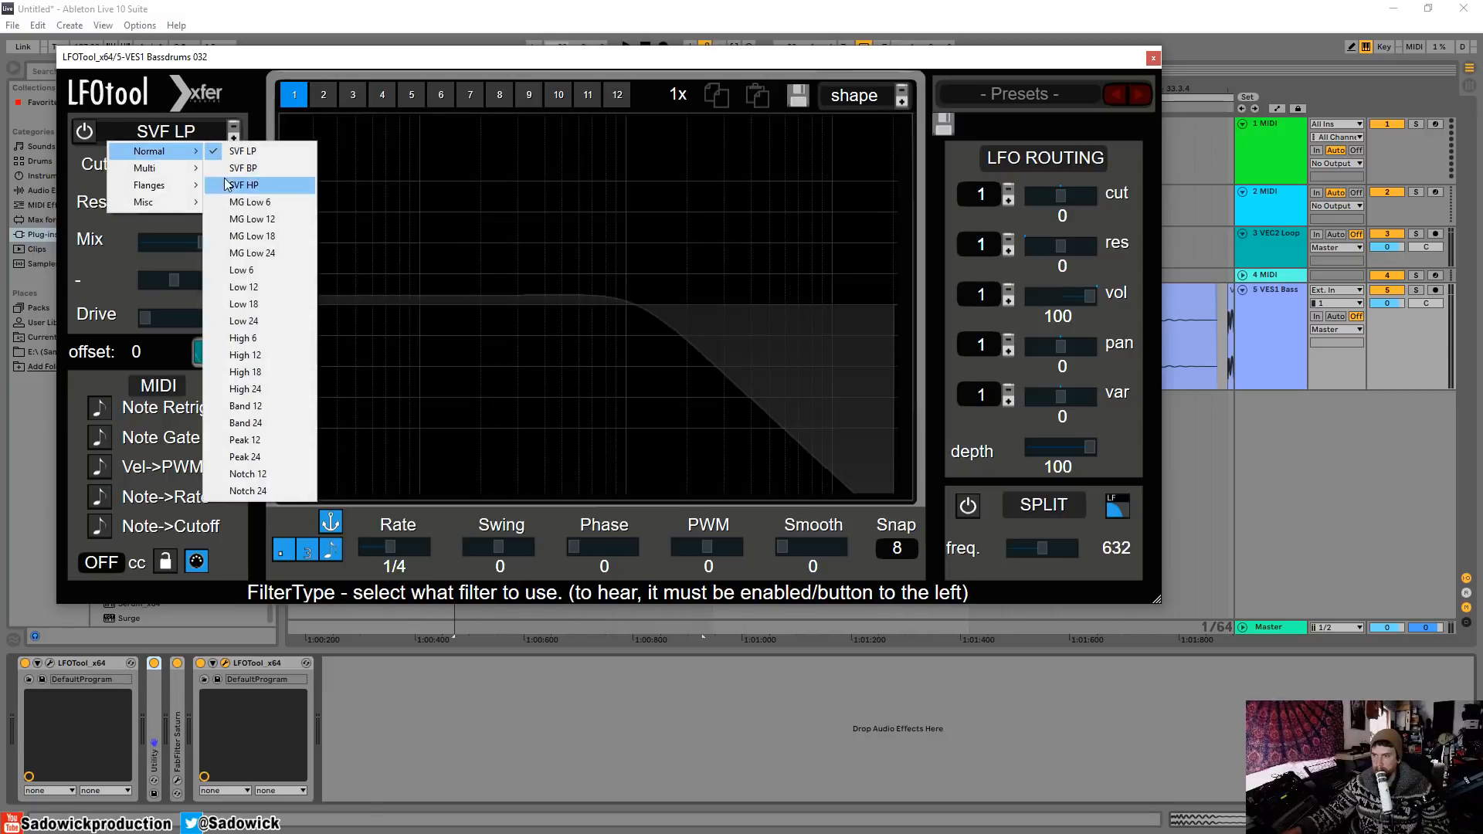
{"action": "left_click", "coordinate": [262, 287]}
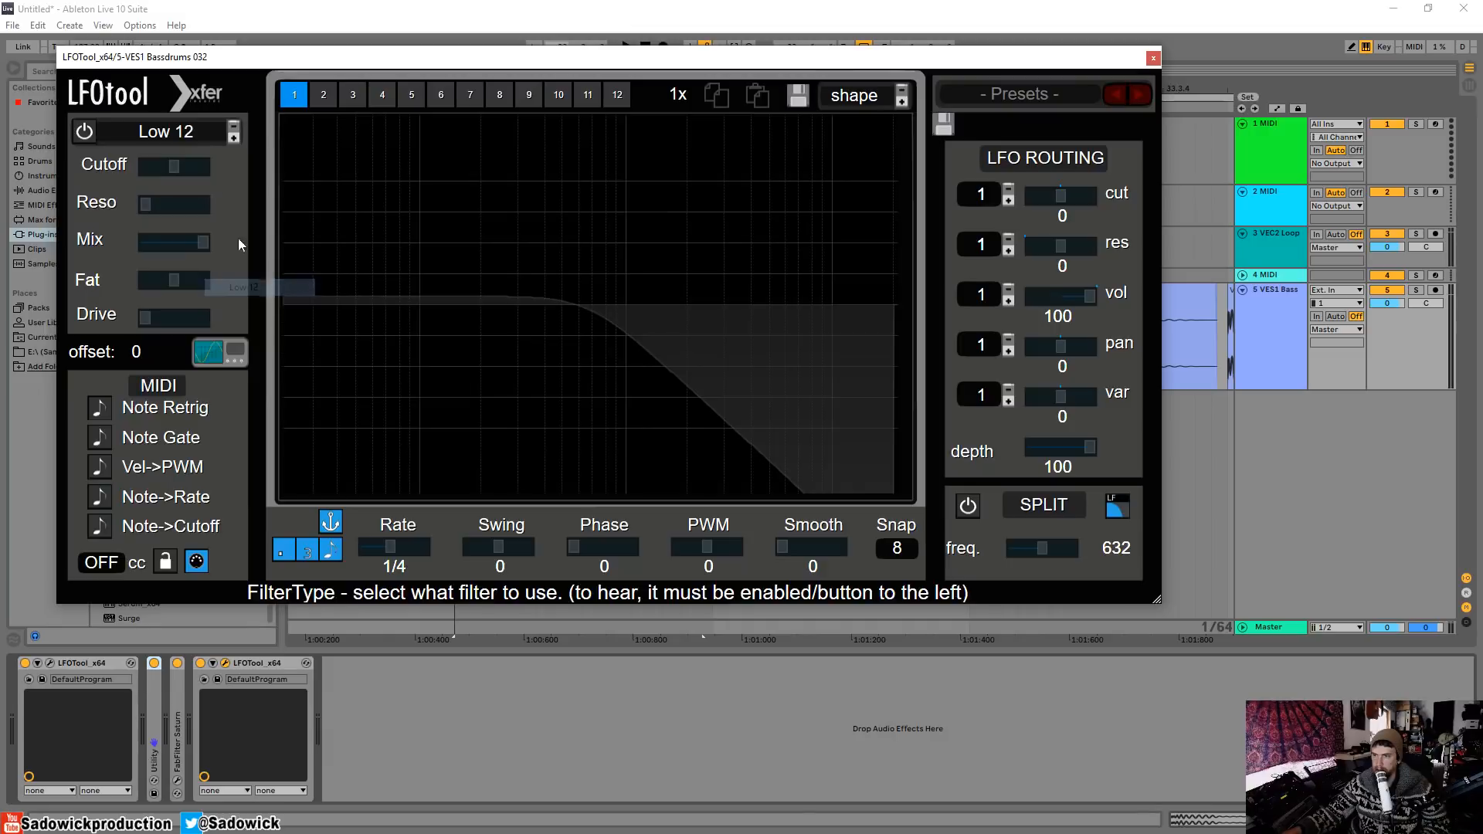
{"action": "mouse_move", "coordinate": [175, 165]}
{"action": "left_mouse_down"}
{"action": "mouse_move", "coordinate": [167, 174]}
{"action": "mouse_move", "coordinate": [284, 183]}
{"action": "mouse_move", "coordinate": [193, 178]}
{"action": "left_mouse_up"}
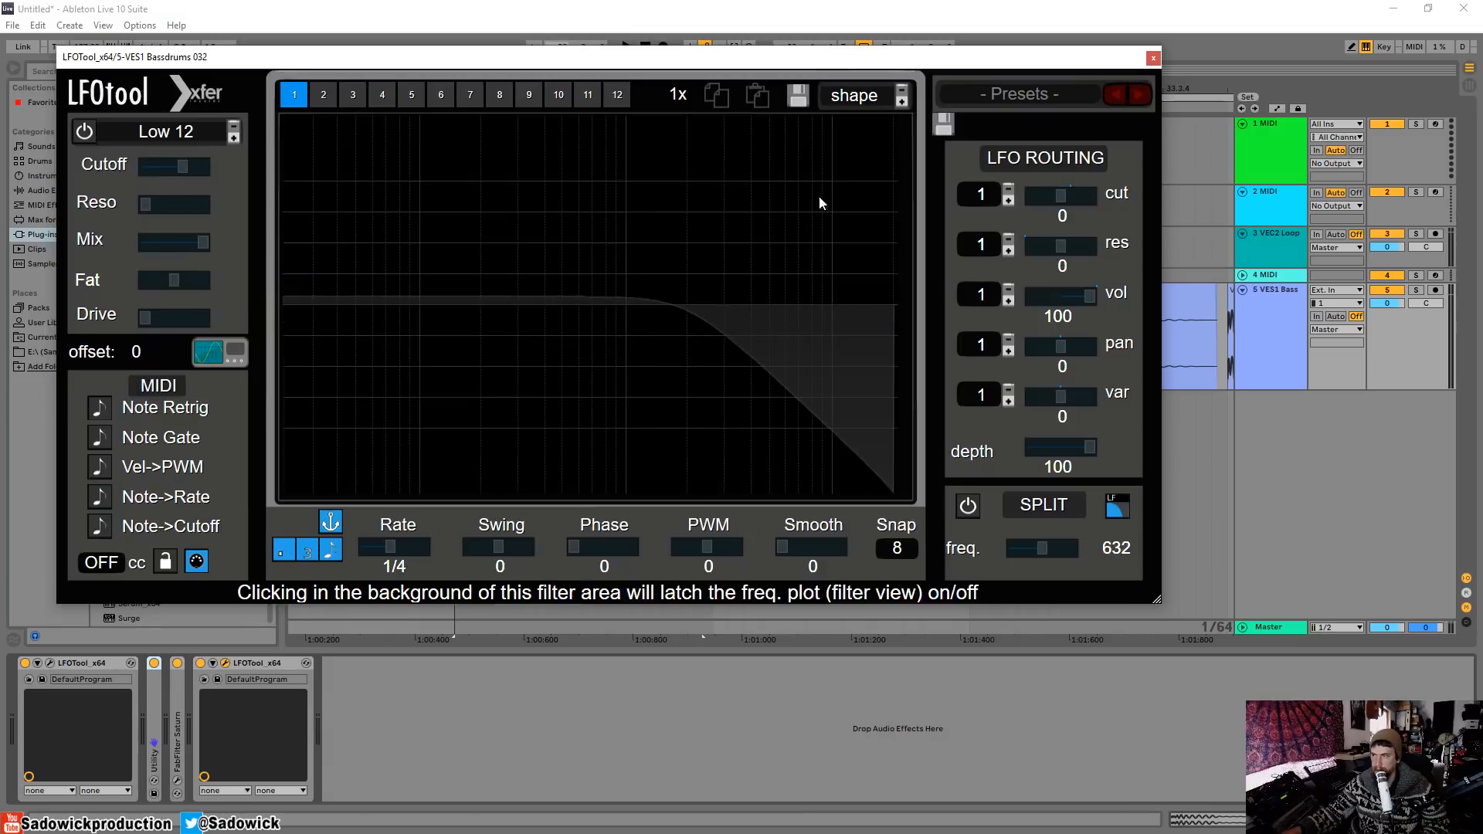
Step: Set LFO routing to 0 for volume and 100 for cutoff, and enable the filter
{"action": "left_click", "coordinate": [820, 202]}
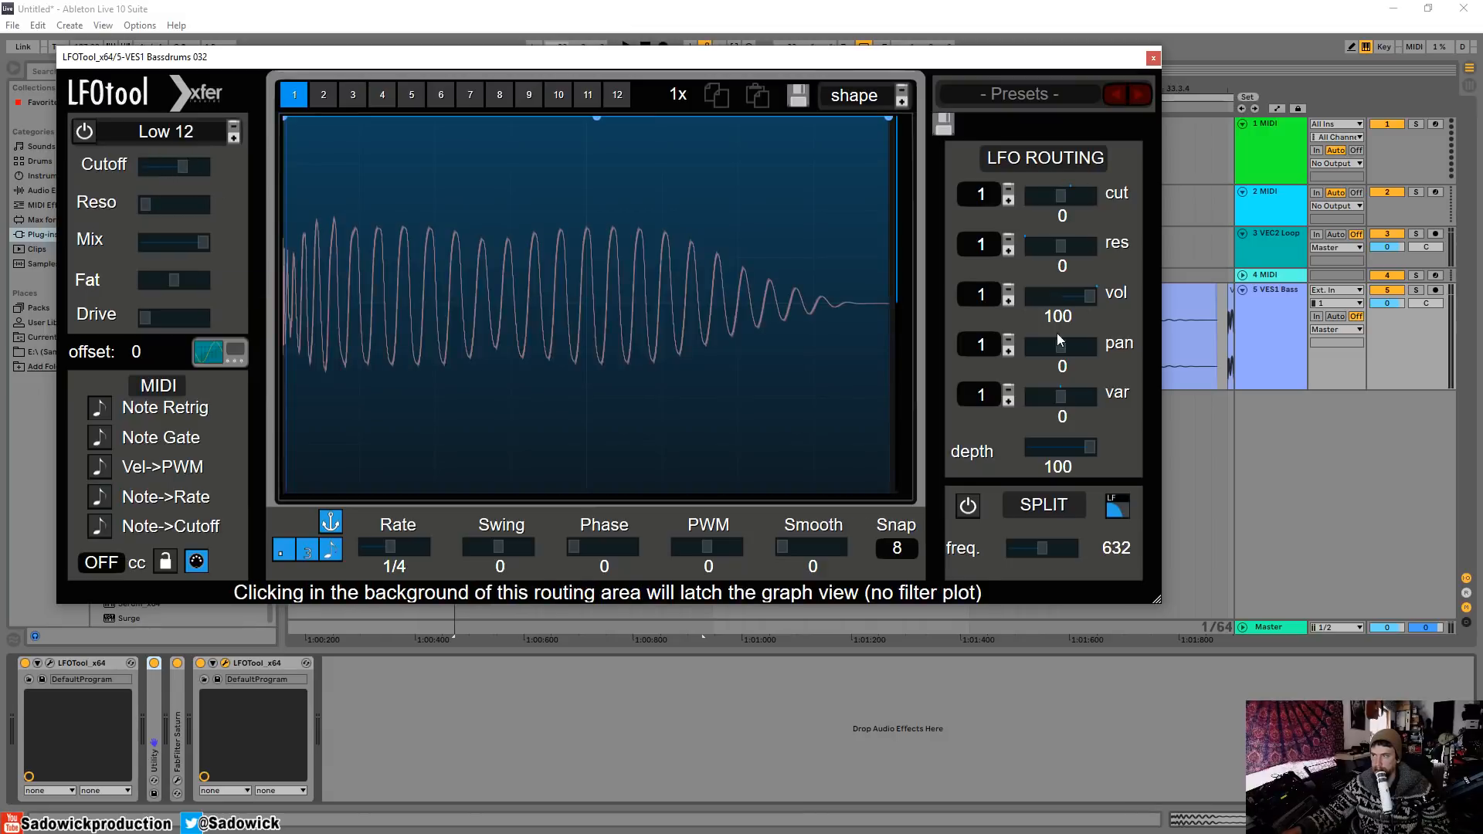
{"action": "double_click", "coordinate": [1086, 299]}
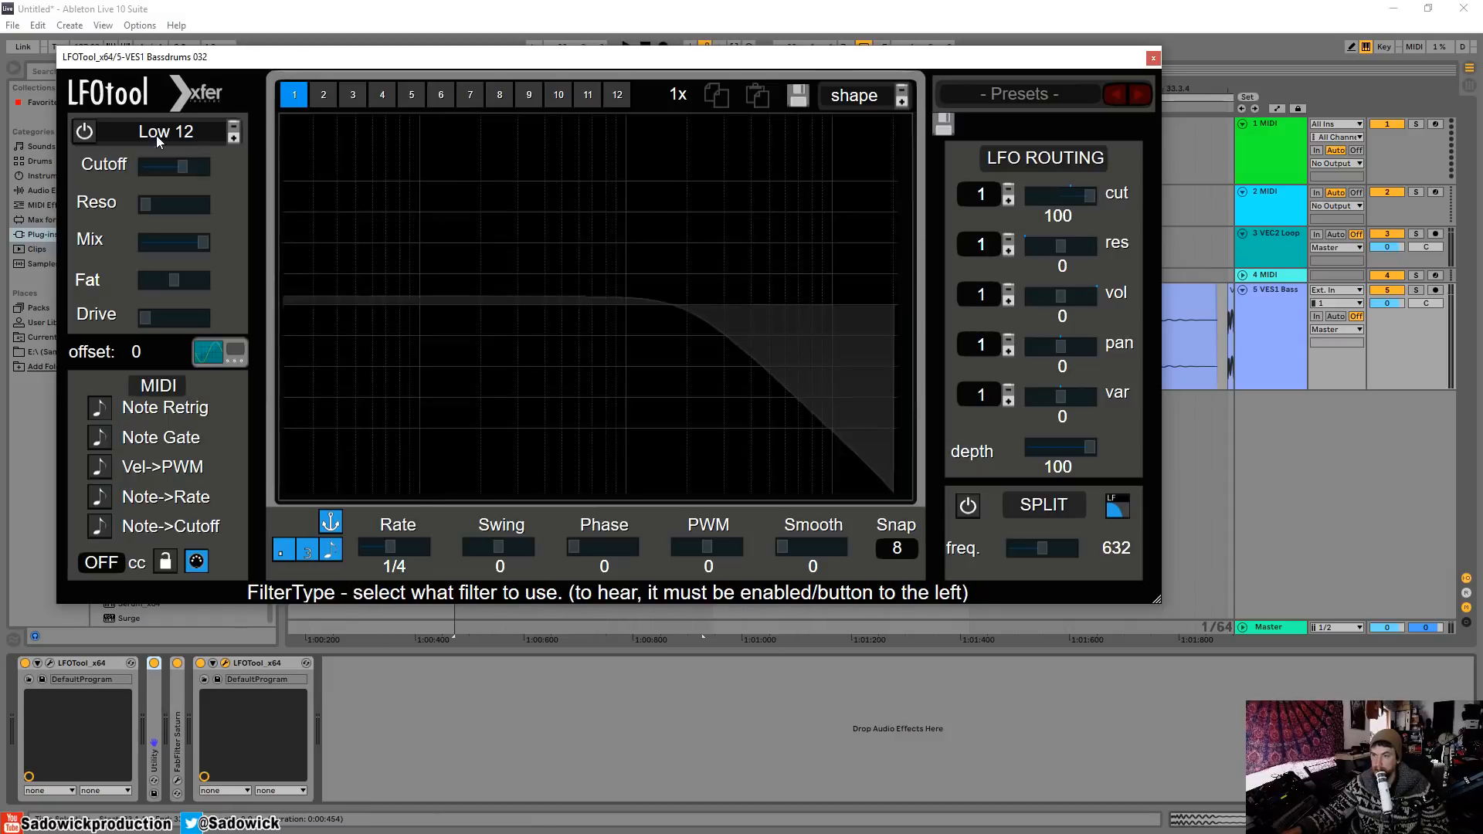
{"action": "left_click", "coordinate": [84, 131]}
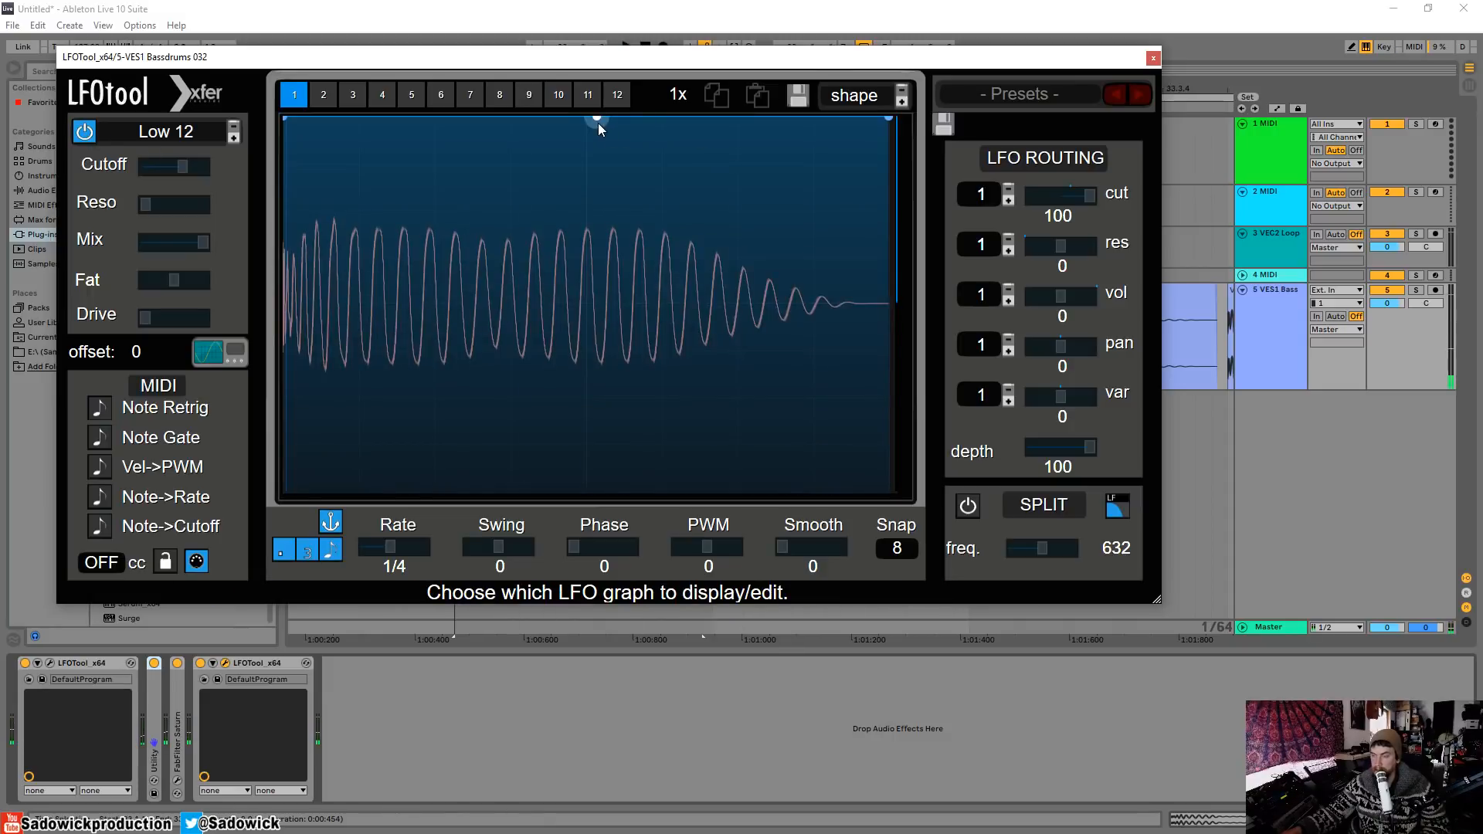
Step: Lower the LFO curve's middle and end points into a nearly flat line about a third of the graph's height
{"action": "left_click_drag", "start_coordinate": [598, 123], "coordinate": [390, 194]}
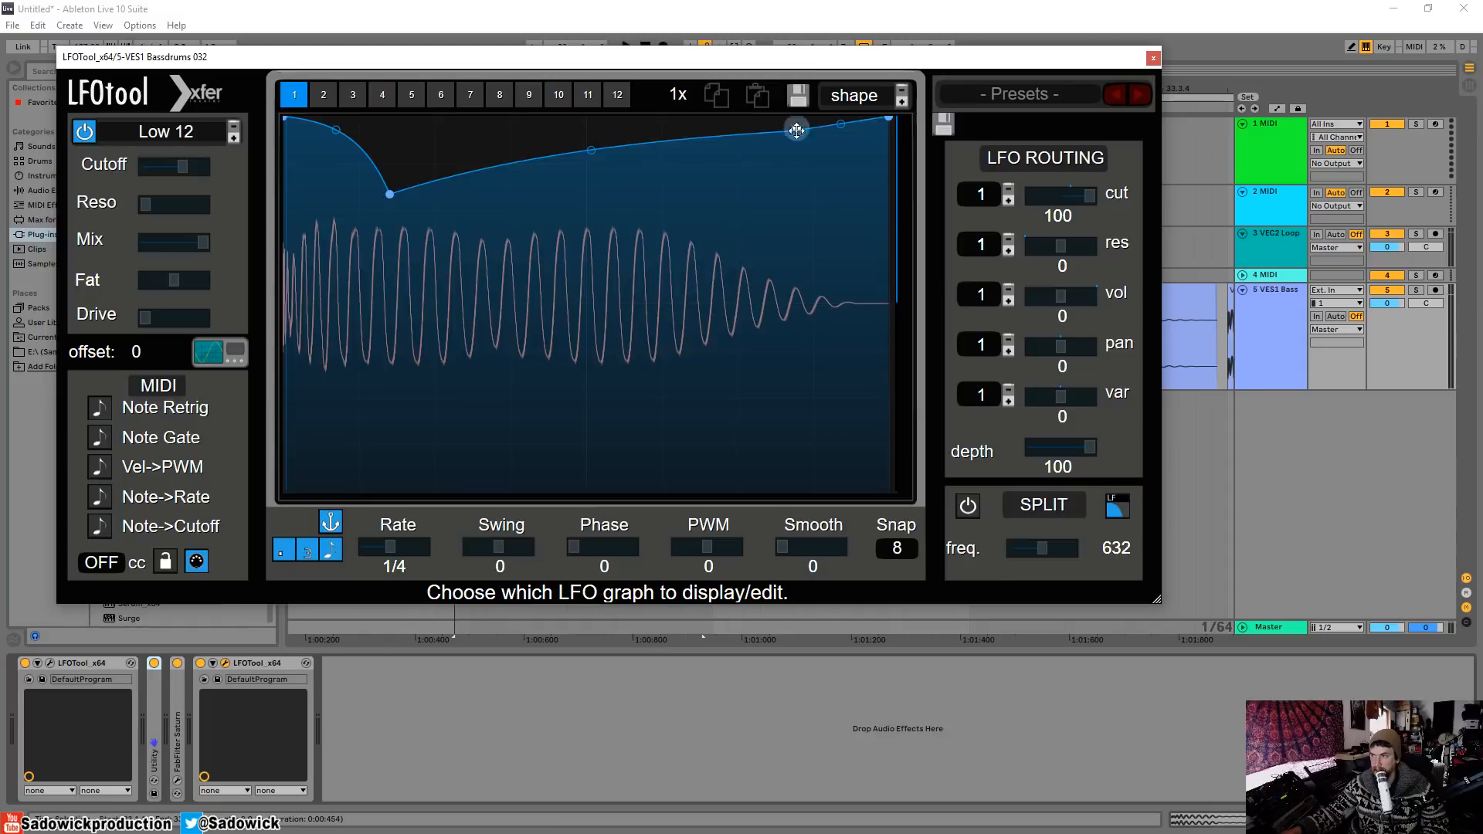
{"action": "left_click_drag", "start_coordinate": [888, 117], "coordinate": [889, 292]}
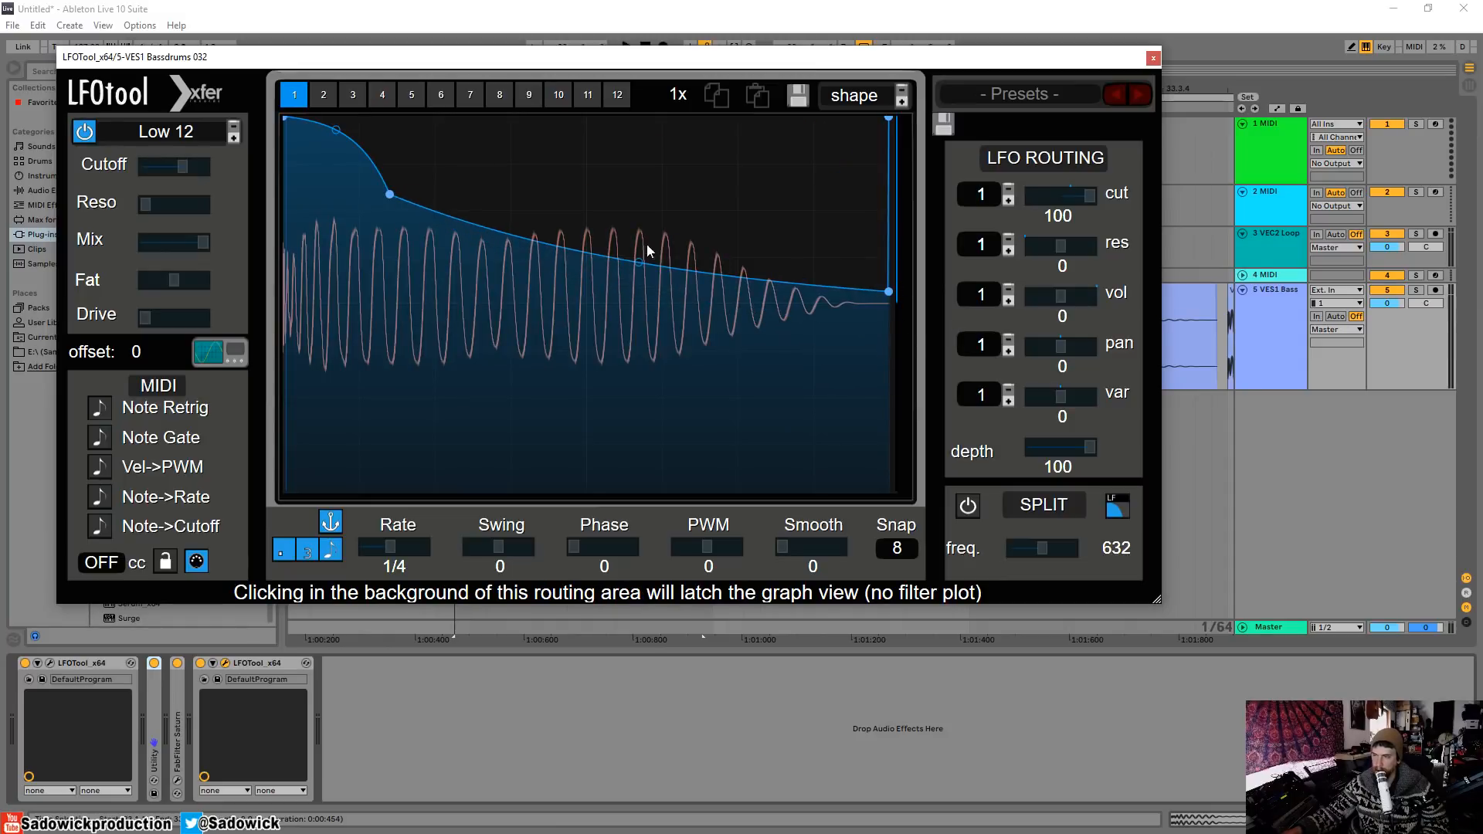
{"action": "left_click_drag", "start_coordinate": [390, 200], "coordinate": [286, 291]}
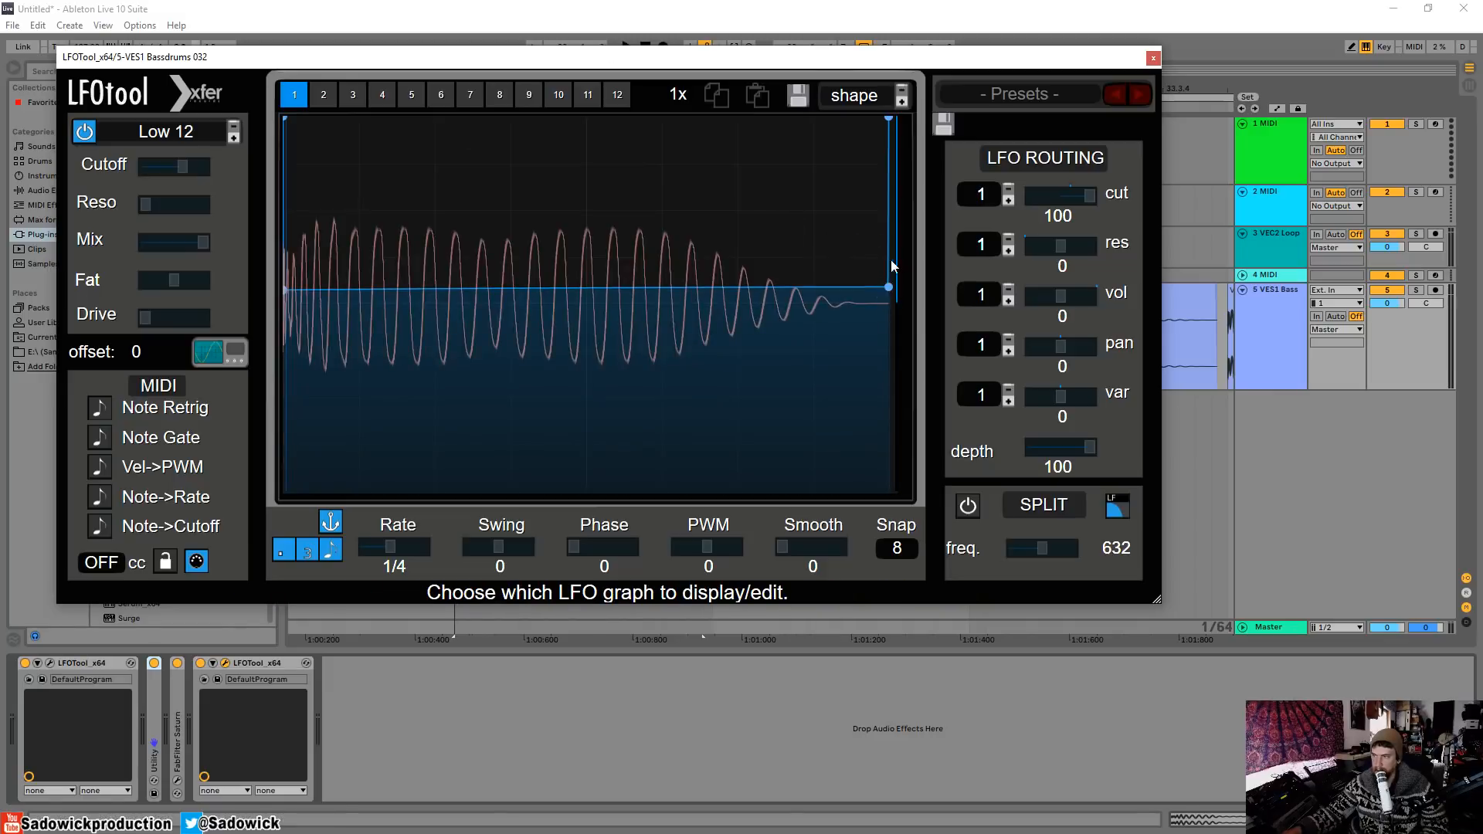
{"action": "left_click_drag", "start_coordinate": [888, 287], "coordinate": [888, 341]}
{"action": "left_click_drag", "start_coordinate": [288, 292], "coordinate": [285, 375]}
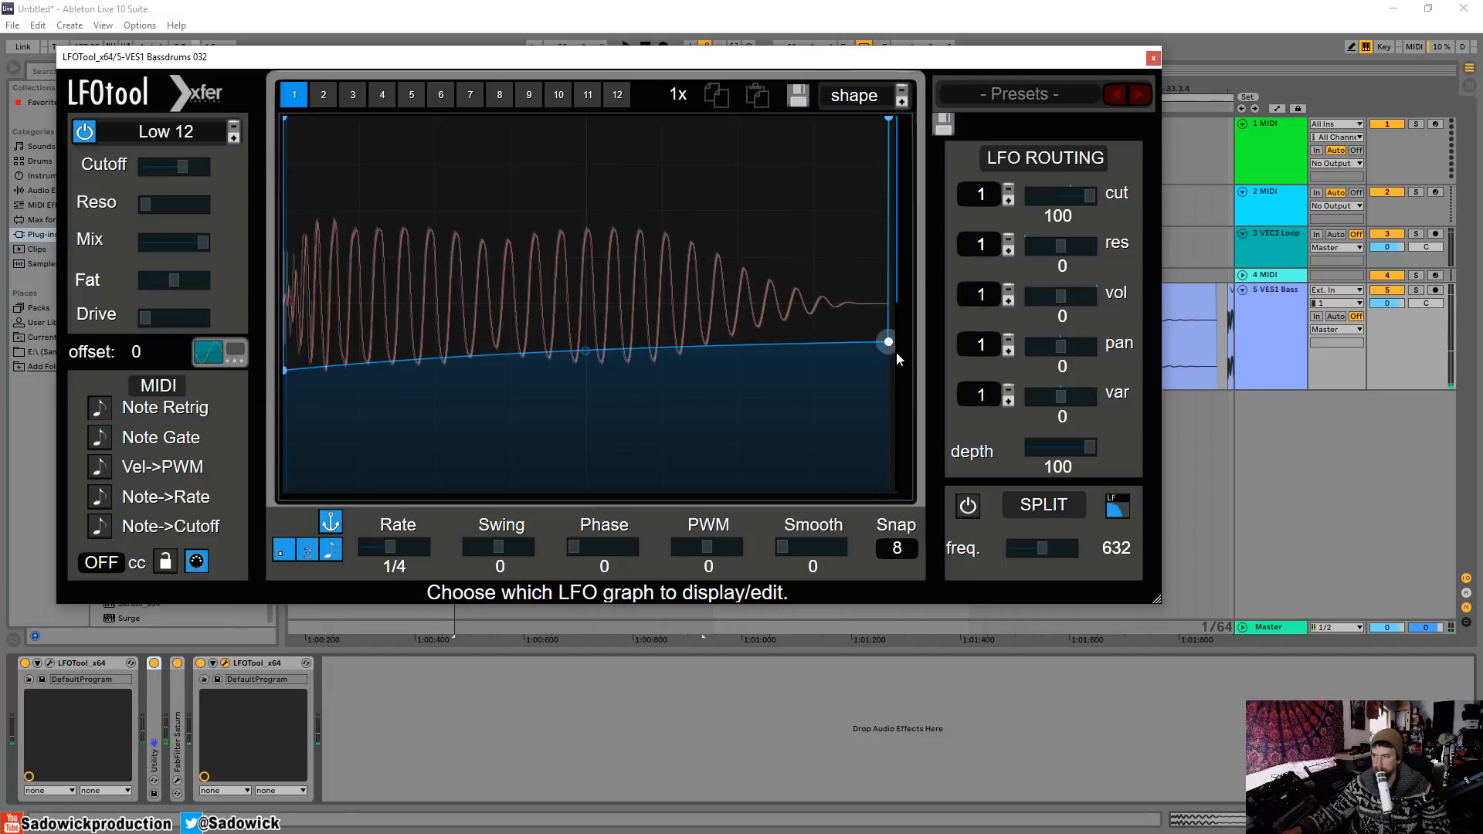
Step: Shift the curve's low end point slightly inward while auditioning, and try pulling the final point down to the same level
{"action": "left_click_drag", "start_coordinate": [888, 341], "coordinate": [869, 380]}
{"action": "left_click_drag", "start_coordinate": [565, 336], "coordinate": [281, 346]}
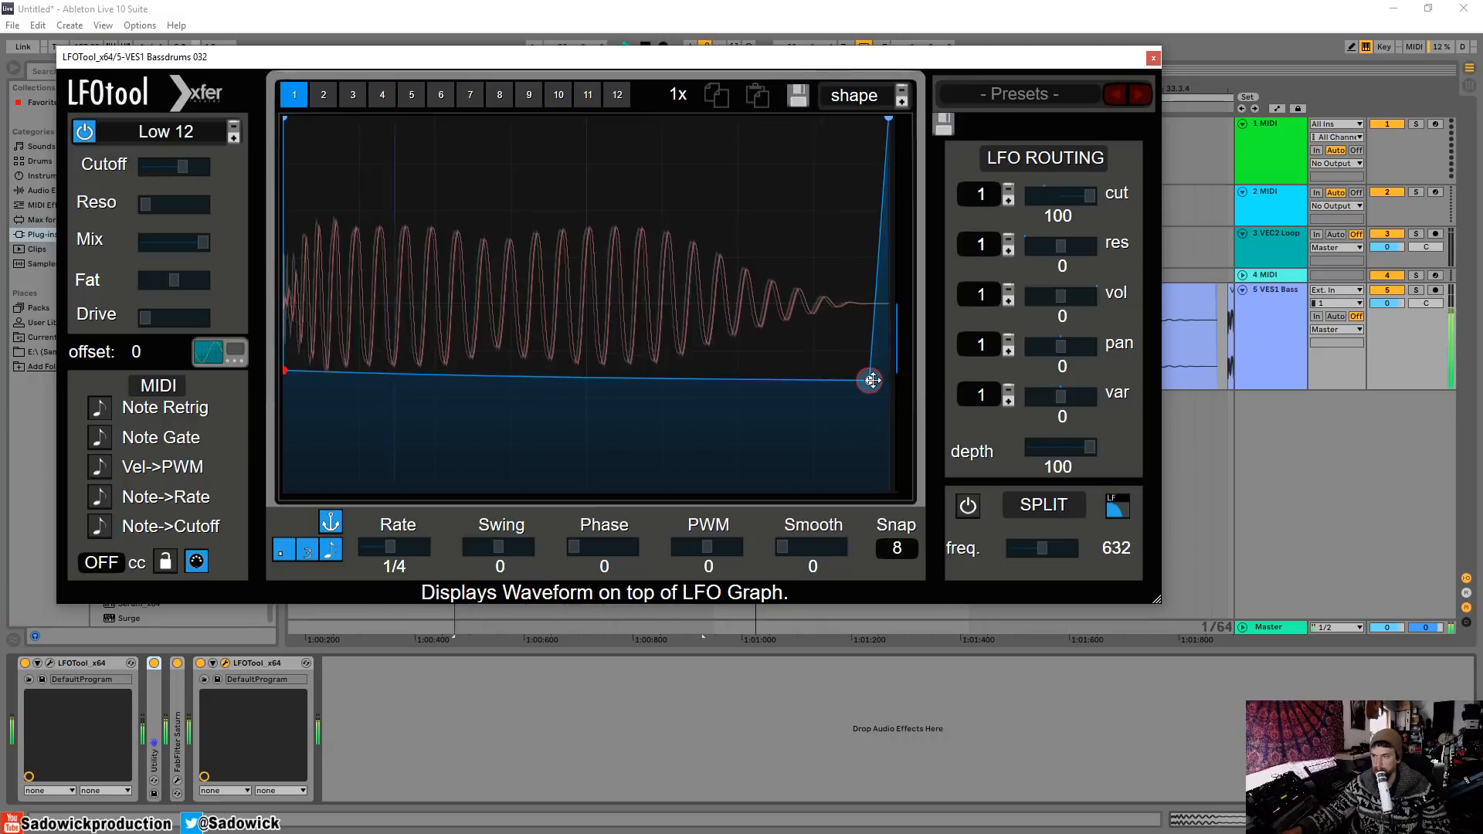
{"action": "mouse_move", "coordinate": [873, 379]}
{"action": "left_mouse_down"}
{"action": "mouse_move", "coordinate": [867, 327]}
{"action": "mouse_move", "coordinate": [873, 380]}
{"action": "mouse_move", "coordinate": [851, 381]}
{"action": "mouse_move", "coordinate": [848, 239]}
{"action": "mouse_move", "coordinate": [844, 375]}
{"action": "left_mouse_up"}
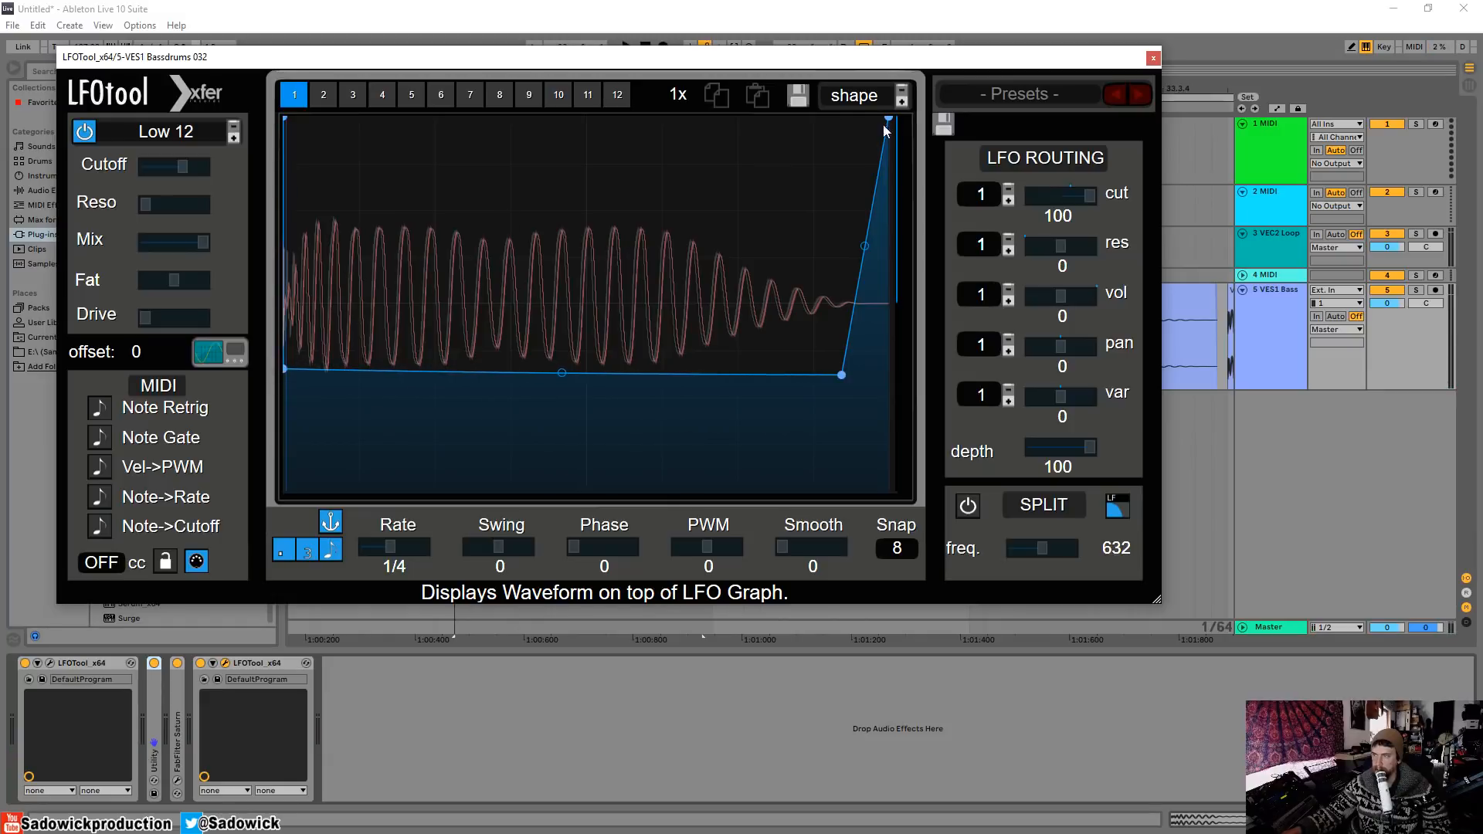
{"action": "left_click_drag", "start_coordinate": [890, 124], "coordinate": [888, 372]}
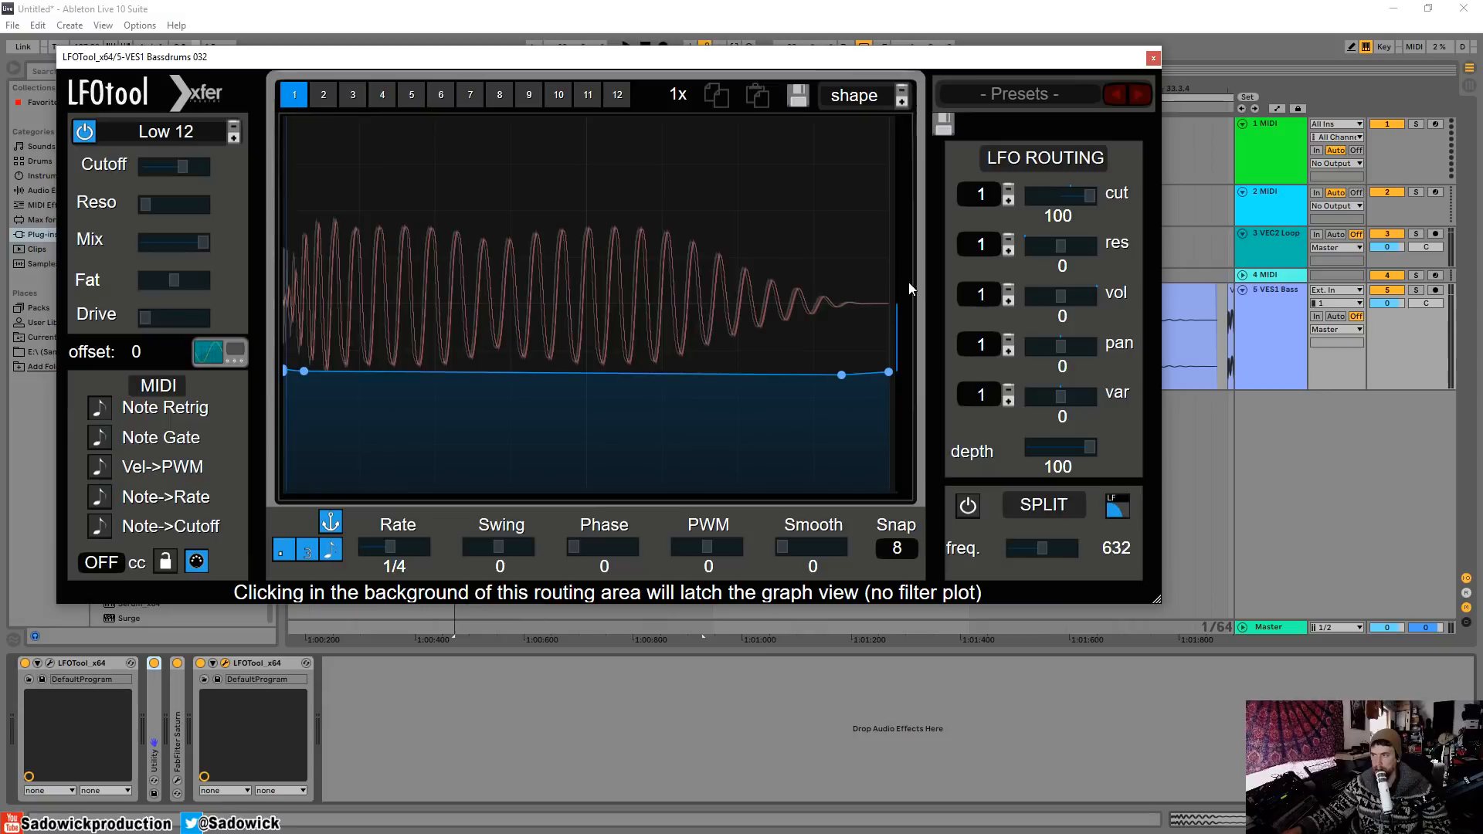
Step: Raise the curve's start point to maximum so it drops steeply to a low point just after the kick's onset
{"action": "left_click_drag", "start_coordinate": [285, 371], "coordinate": [284, 244]}
{"action": "left_click_drag", "start_coordinate": [287, 371], "coordinate": [278, 117]}
{"action": "double_click", "coordinate": [285, 242]}
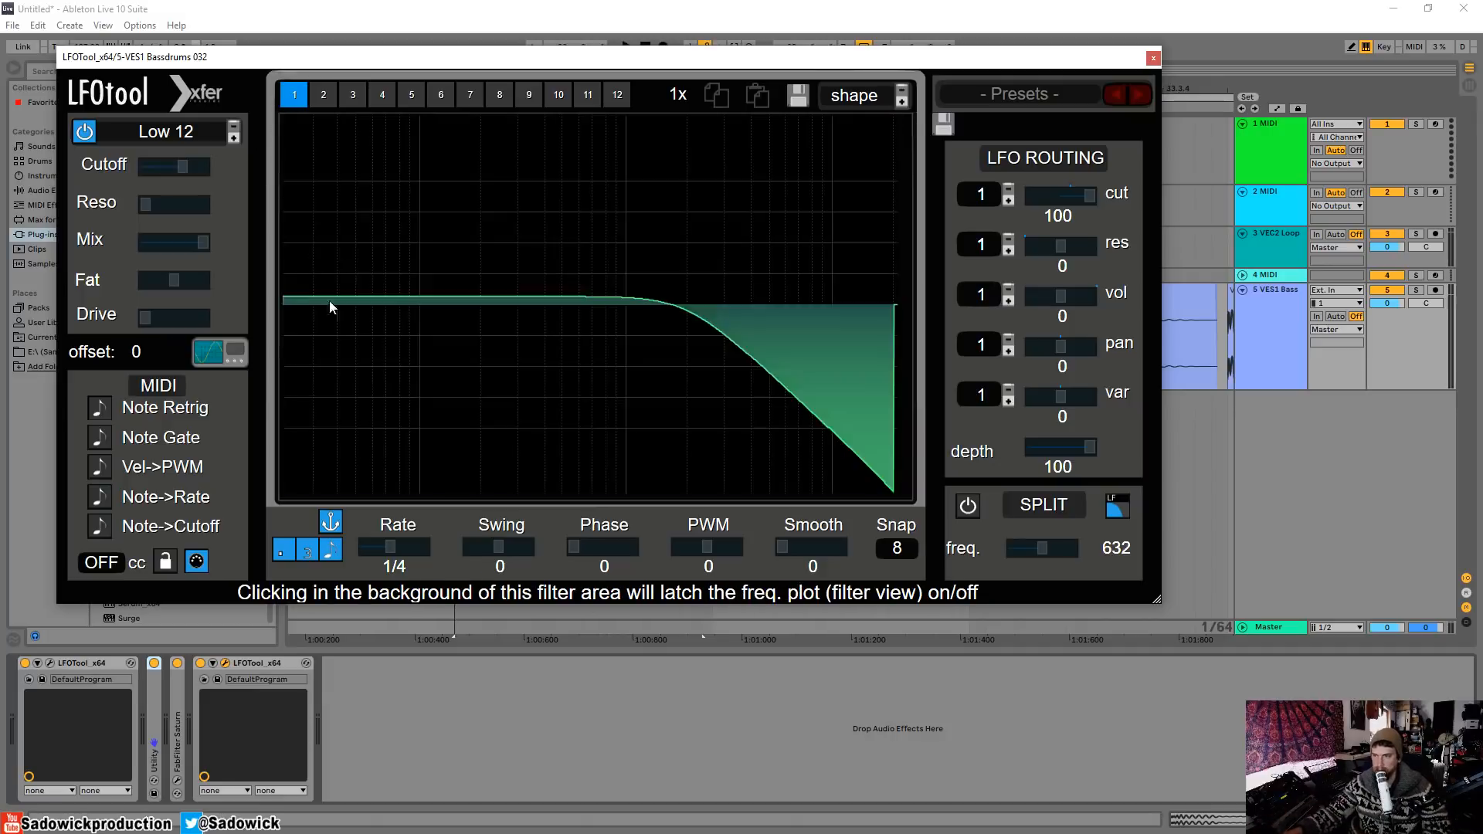
{"action": "left_click_drag", "start_coordinate": [305, 371], "coordinate": [317, 370]}
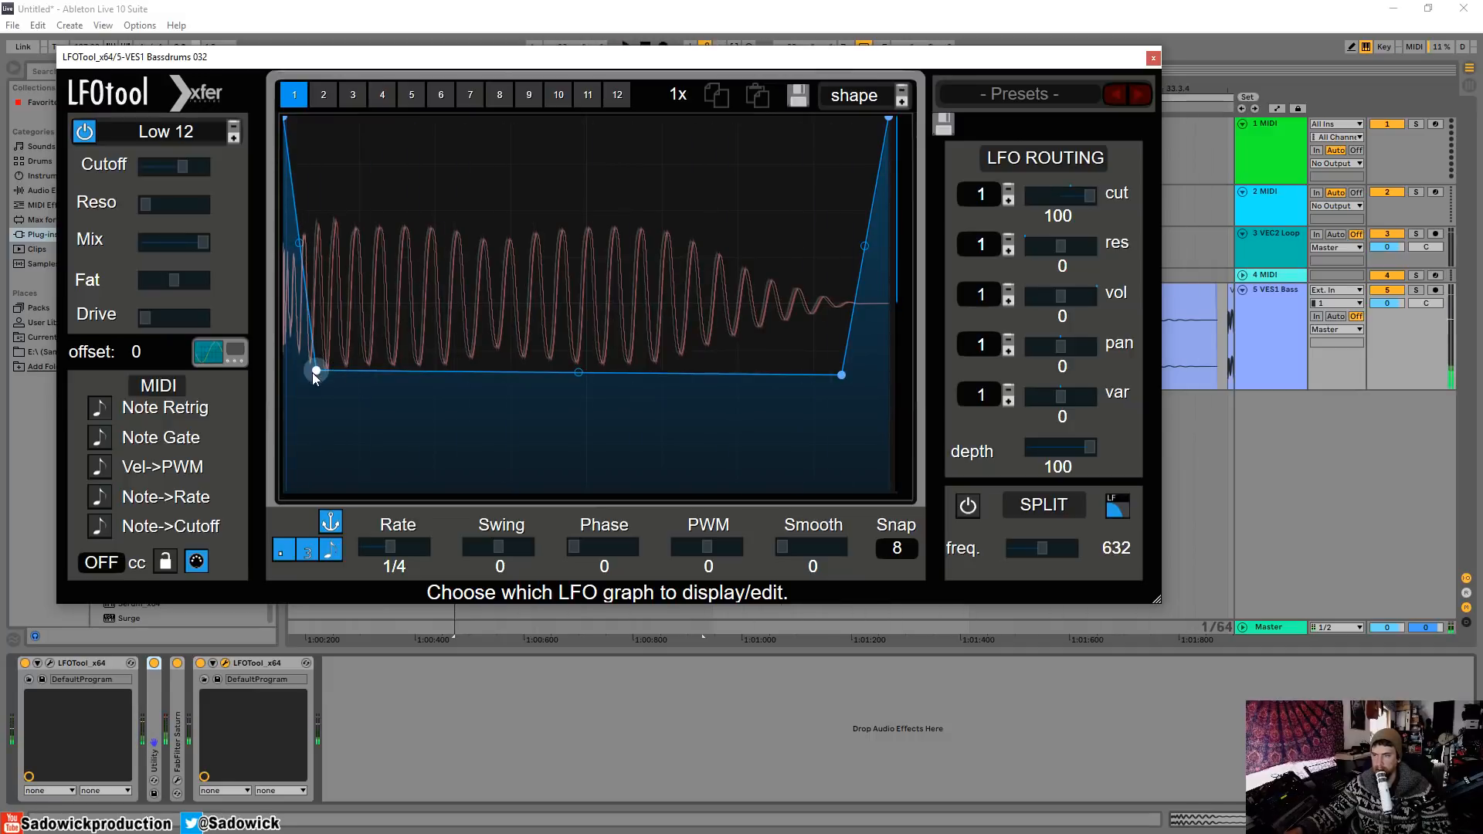
Step: Bend the opening drop inward and widen it slightly, keeping the rest of the curve as a low, nearly flat plateau
{"action": "left_click_drag", "start_coordinate": [316, 370], "coordinate": [356, 252]}
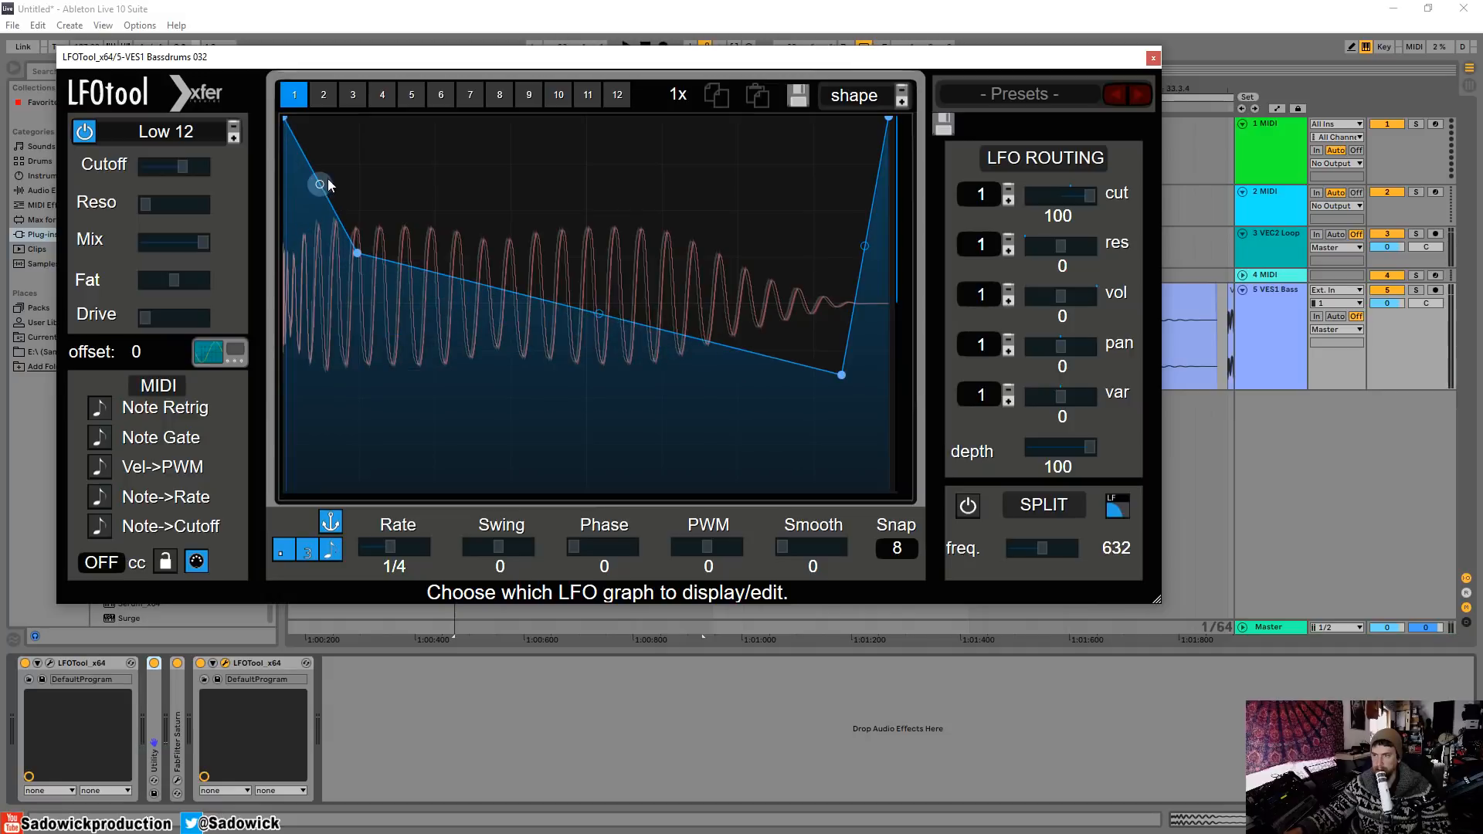
{"action": "left_click_drag", "start_coordinate": [320, 184], "coordinate": [305, 243]}
{"action": "left_click_drag", "start_coordinate": [652, 323], "coordinate": [637, 290]}
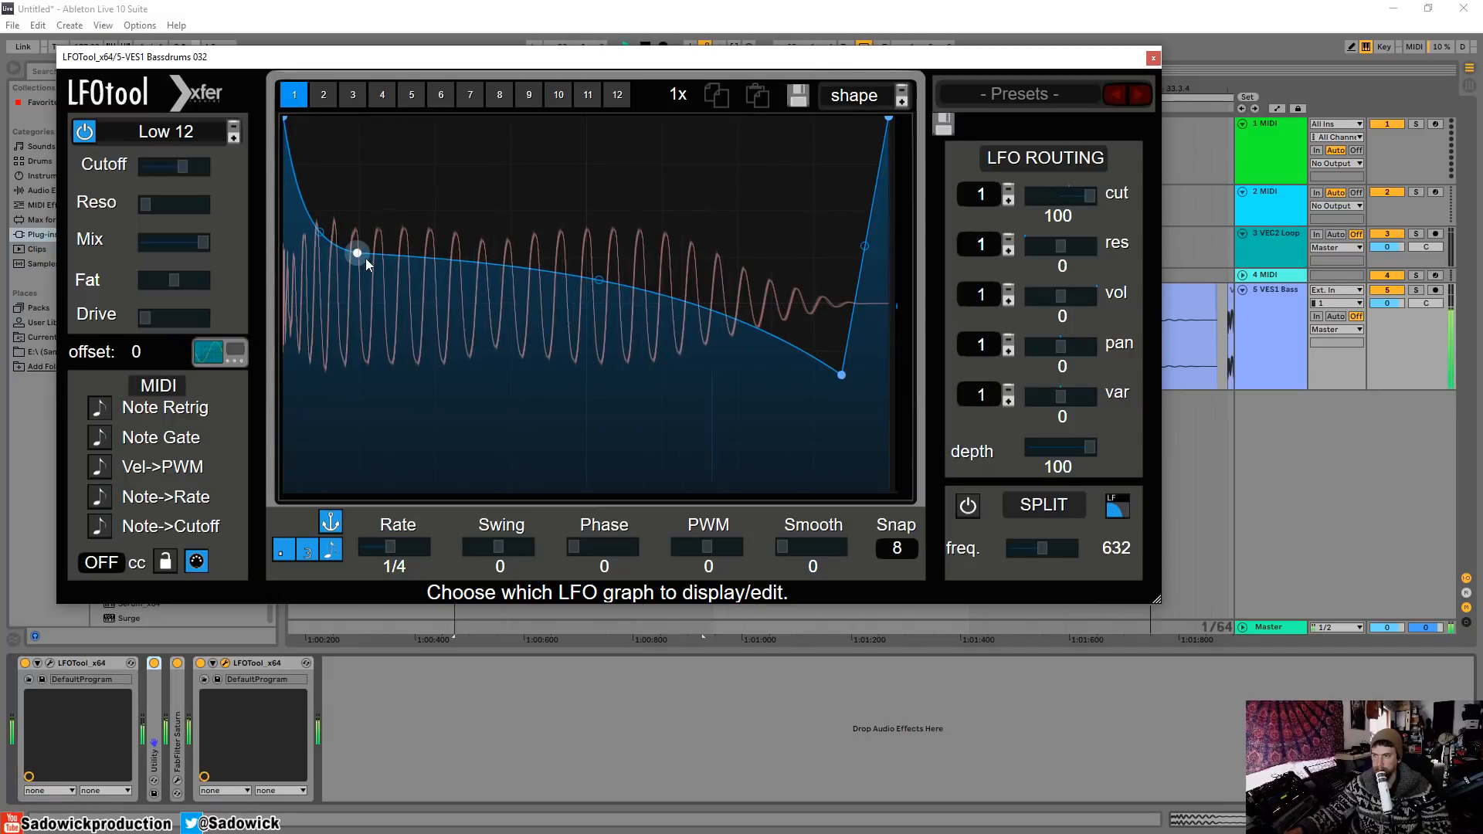
{"action": "left_click_drag", "start_coordinate": [357, 252], "coordinate": [342, 372]}
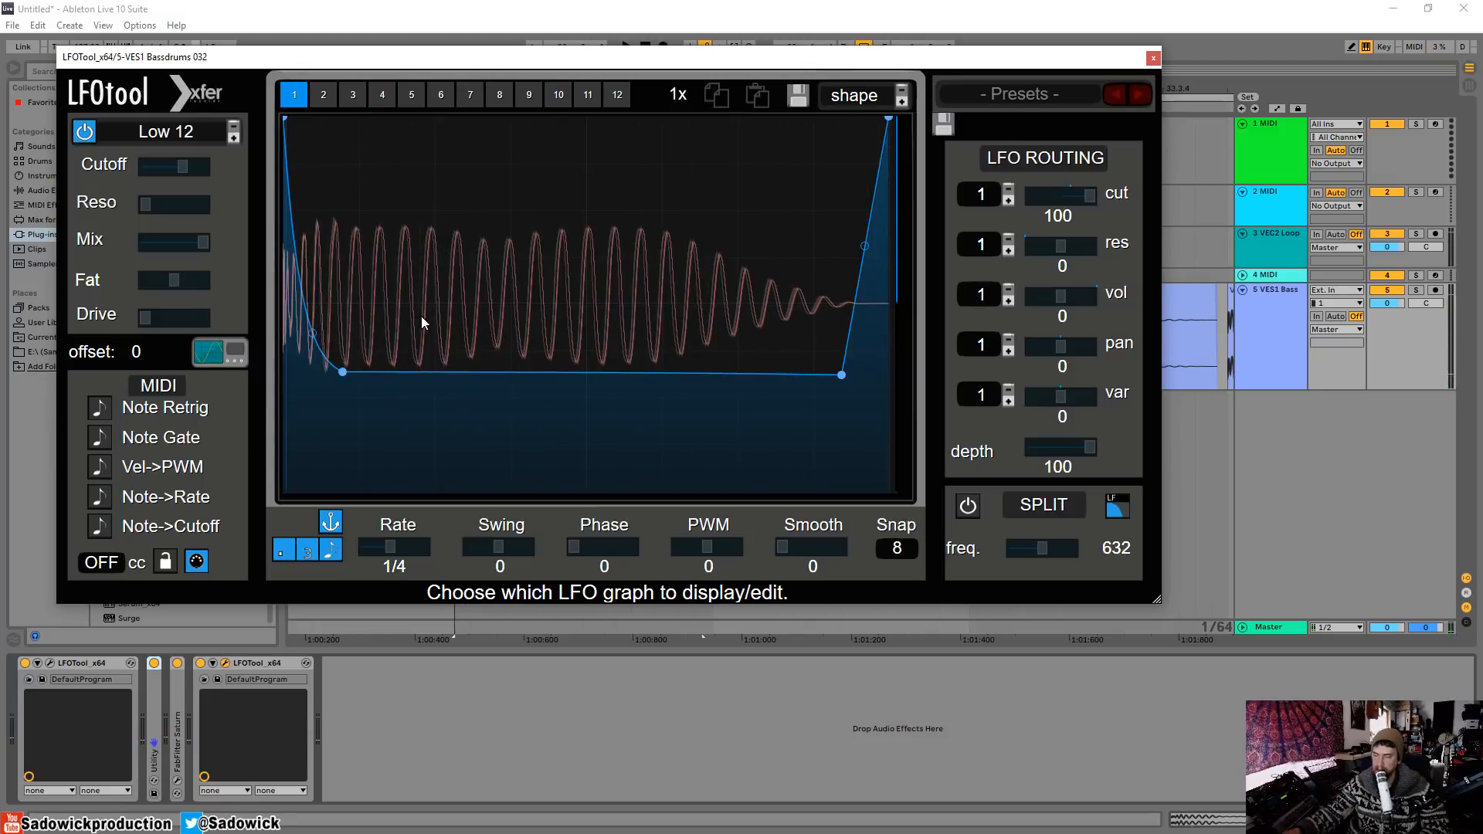
{"action": "mouse_move", "coordinate": [841, 376]}
{"action": "left_mouse_down"}
{"action": "mouse_move", "coordinate": [818, 359]}
{"action": "mouse_move", "coordinate": [843, 369]}
{"action": "left_mouse_up"}
Step: Close the LFOTool window, fold both LFOTool devices, and group the effect chain into an Audio Effect Rack
{"action": "left_click", "coordinate": [1153, 58]}
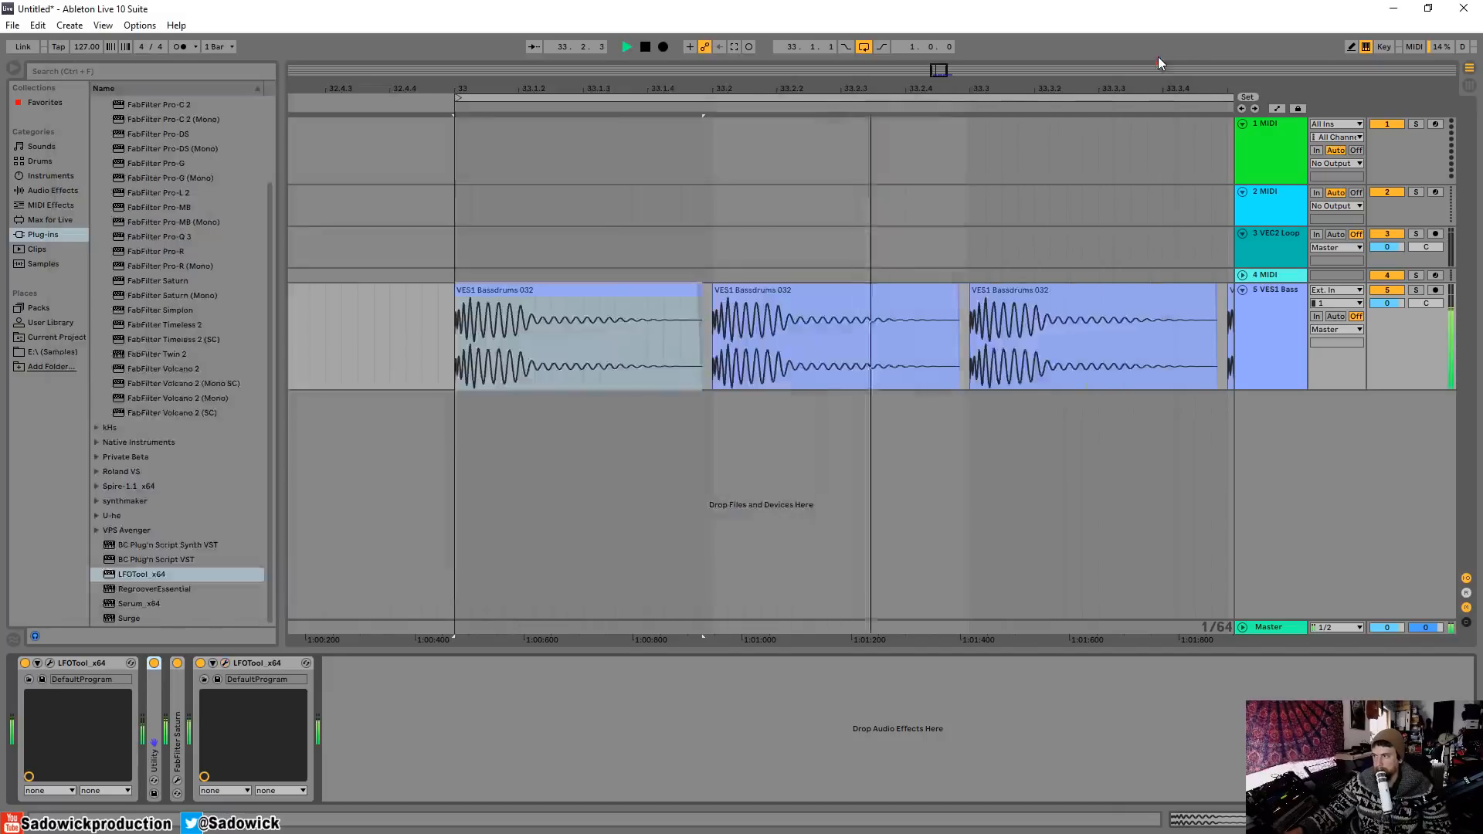
{"action": "double_click", "coordinate": [251, 668]}
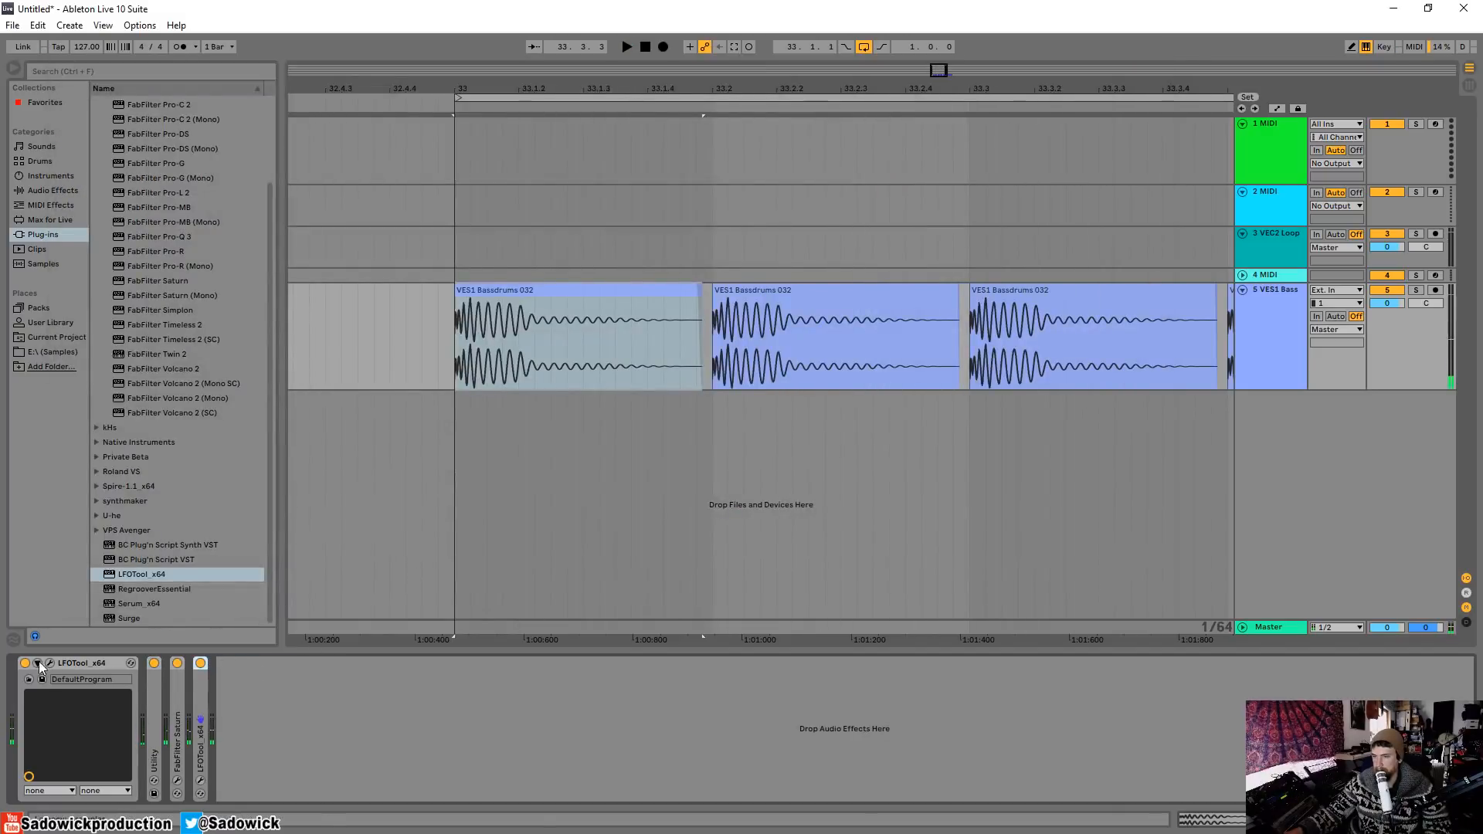
{"action": "left_click", "coordinate": [73, 664]}
{"action": "double_click", "coordinate": [78, 664]}
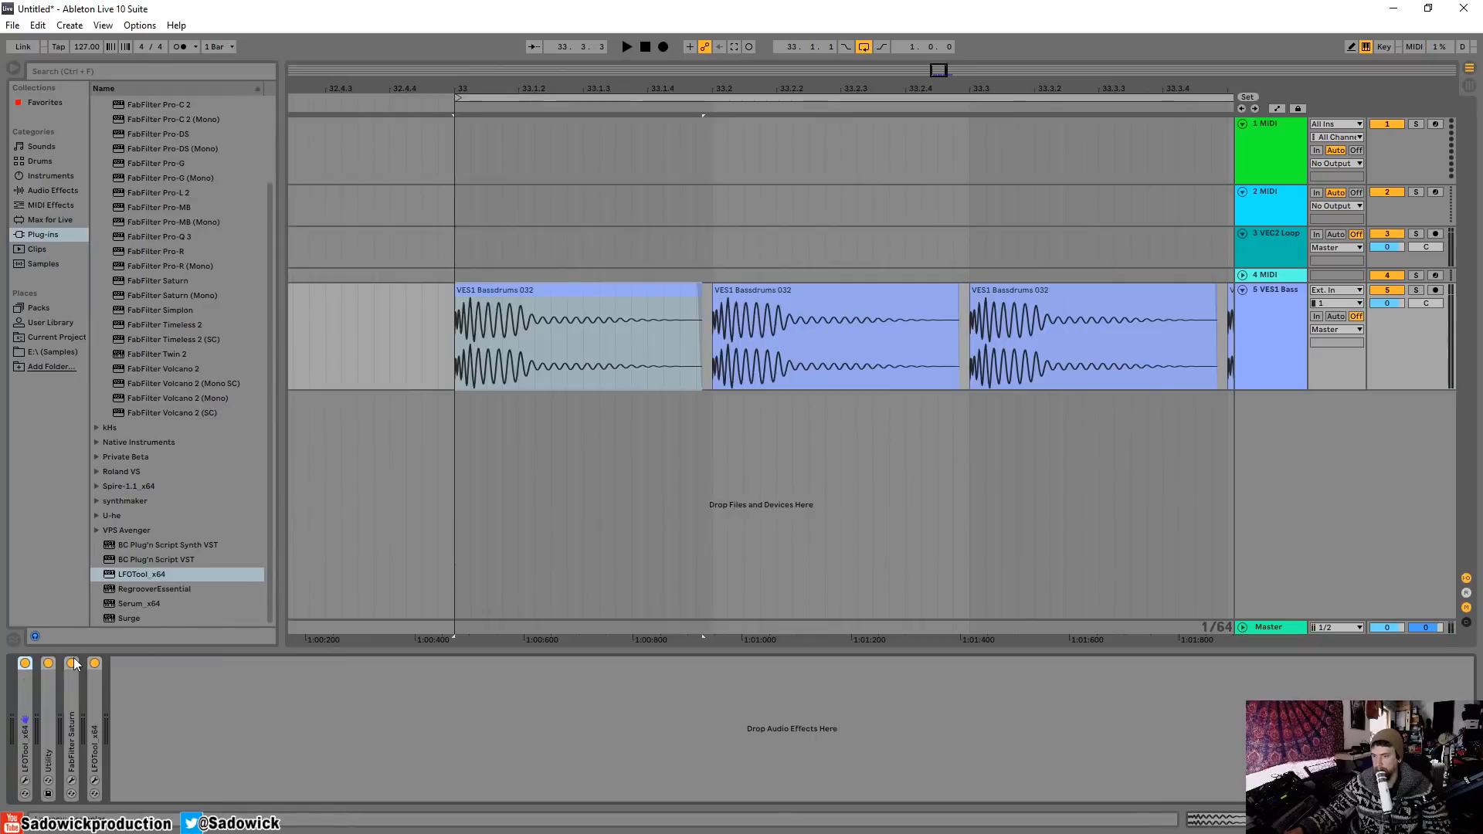
{"action": "right_click", "coordinate": [98, 699]}
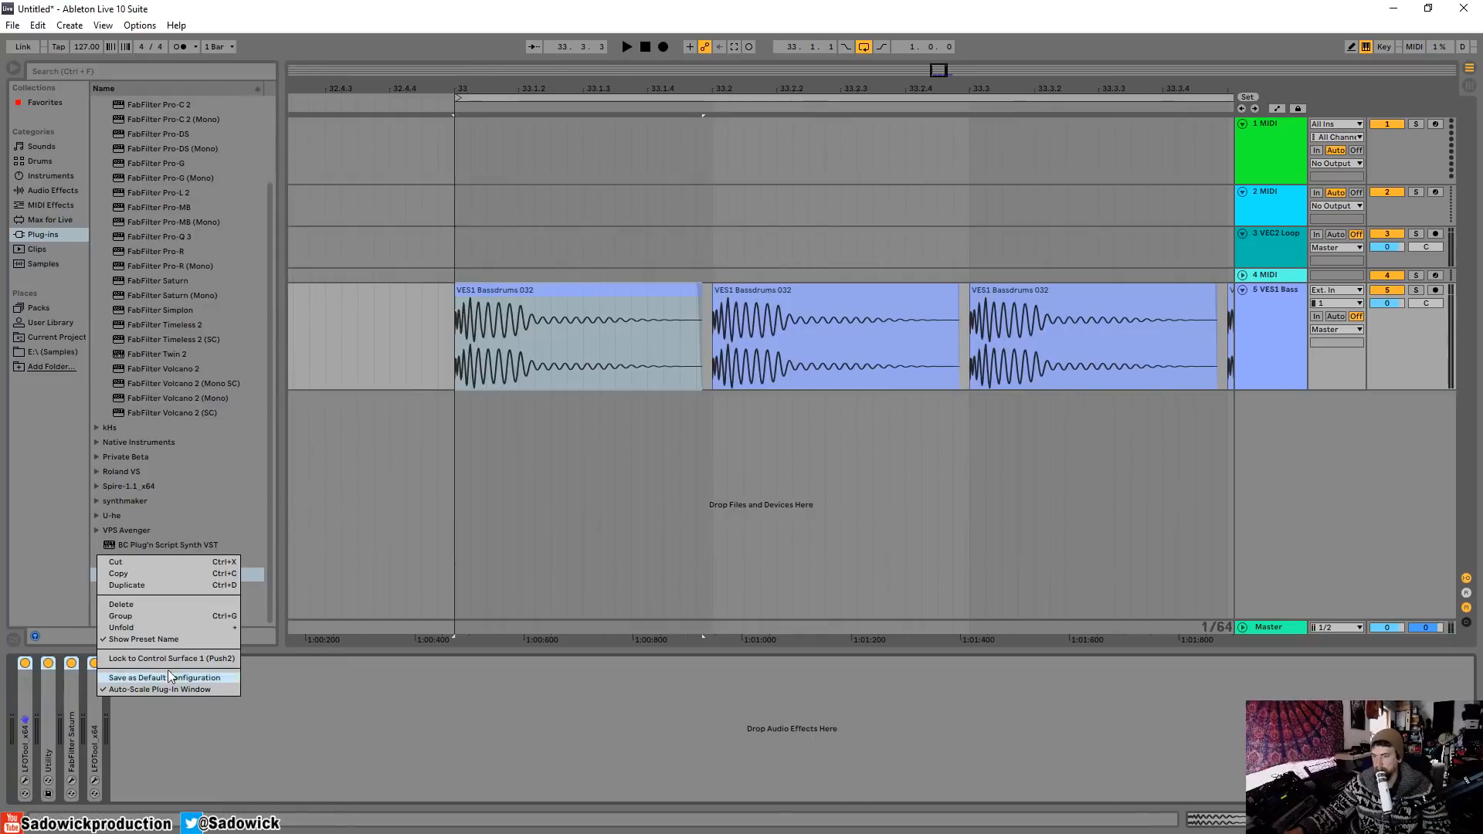
{"action": "left_click", "coordinate": [159, 616]}
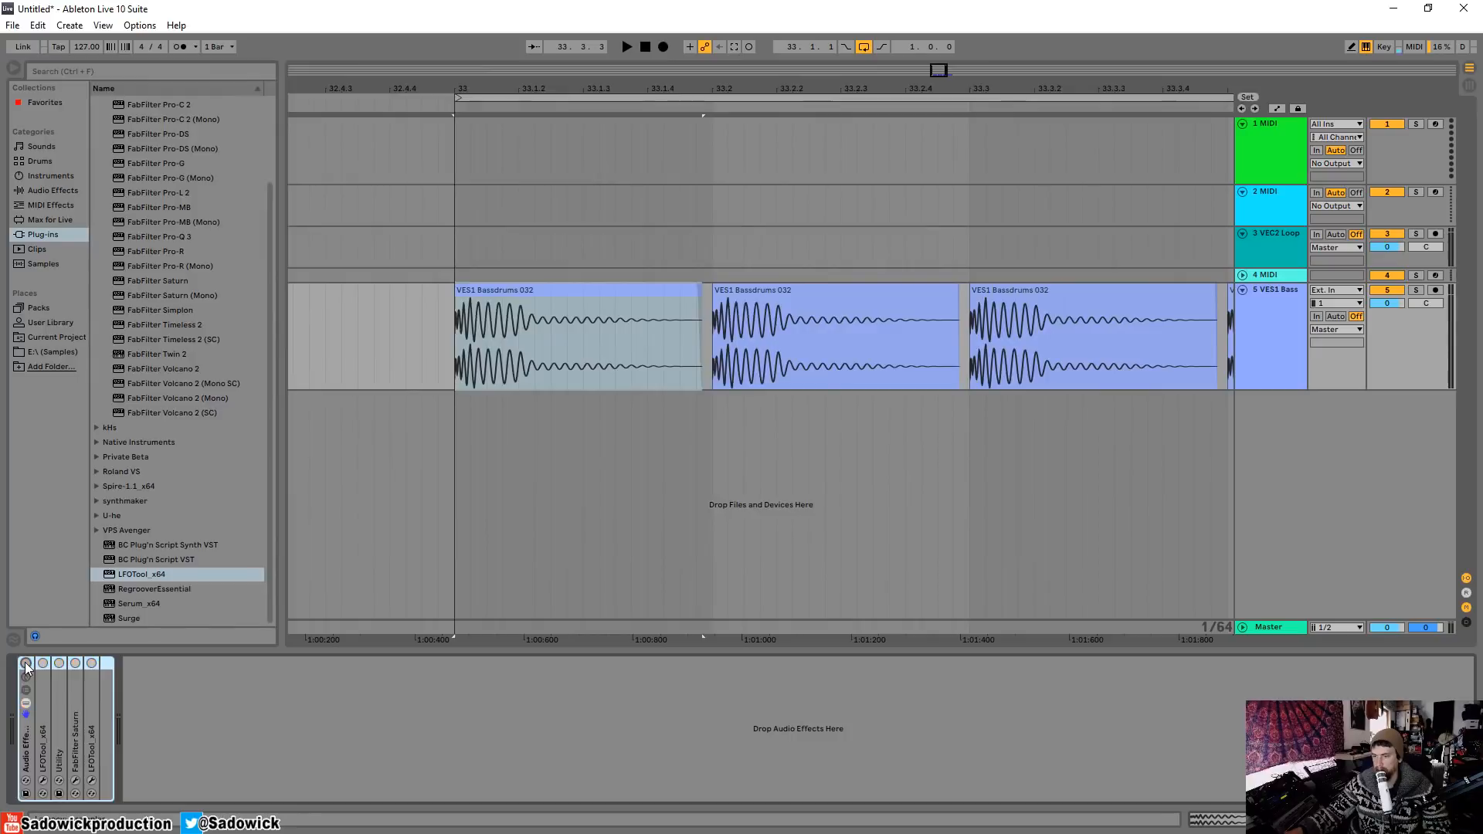
Step: Compare the kick with the effect rack bypassed and enabled during playback, leaving the rack on
{"action": "key", "text": "space"}
{"action": "left_click", "coordinate": [25, 664]}
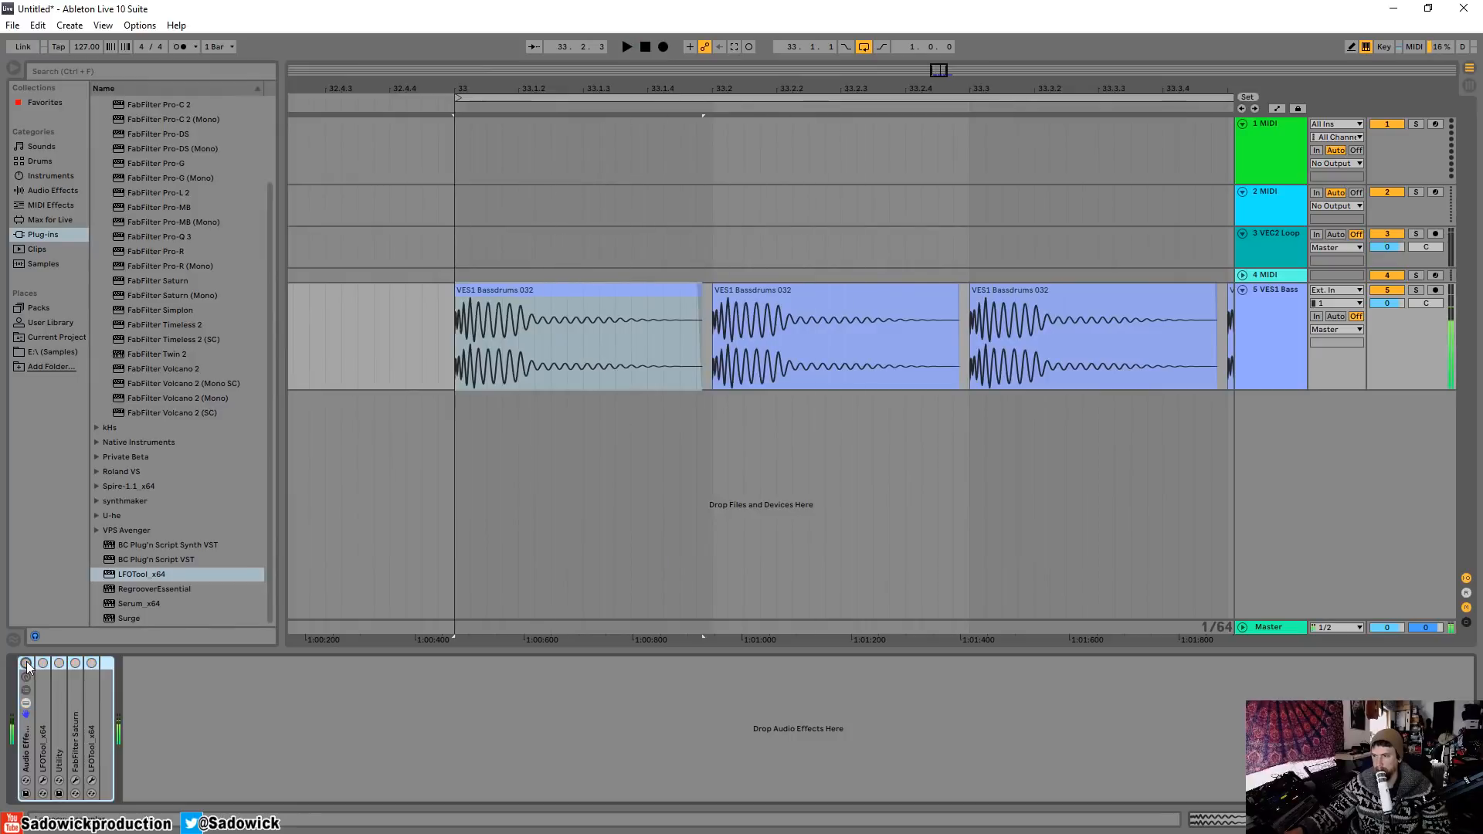
{"action": "left_click", "coordinate": [26, 664]}
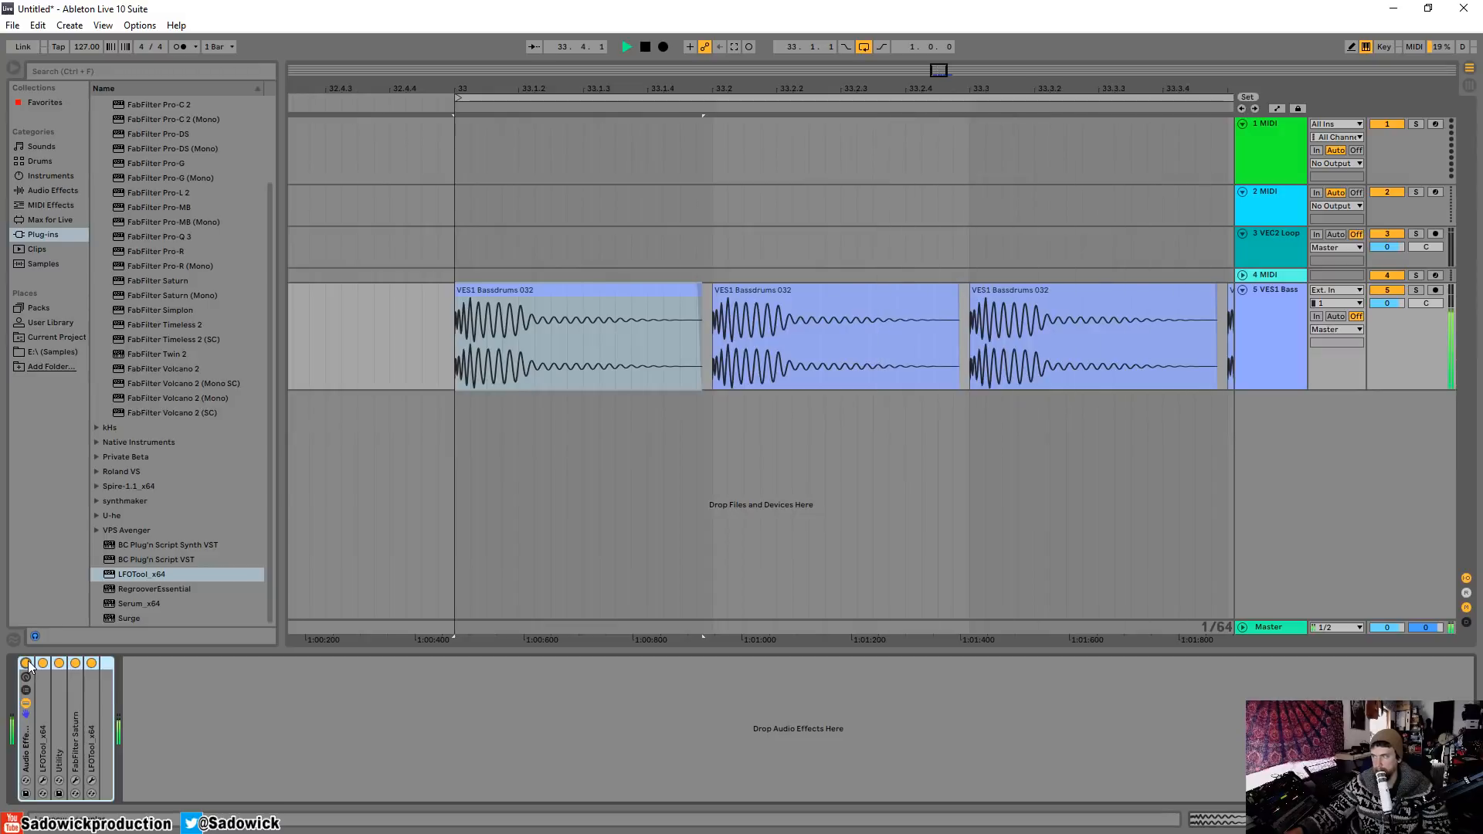
{"action": "key", "text": "space"}
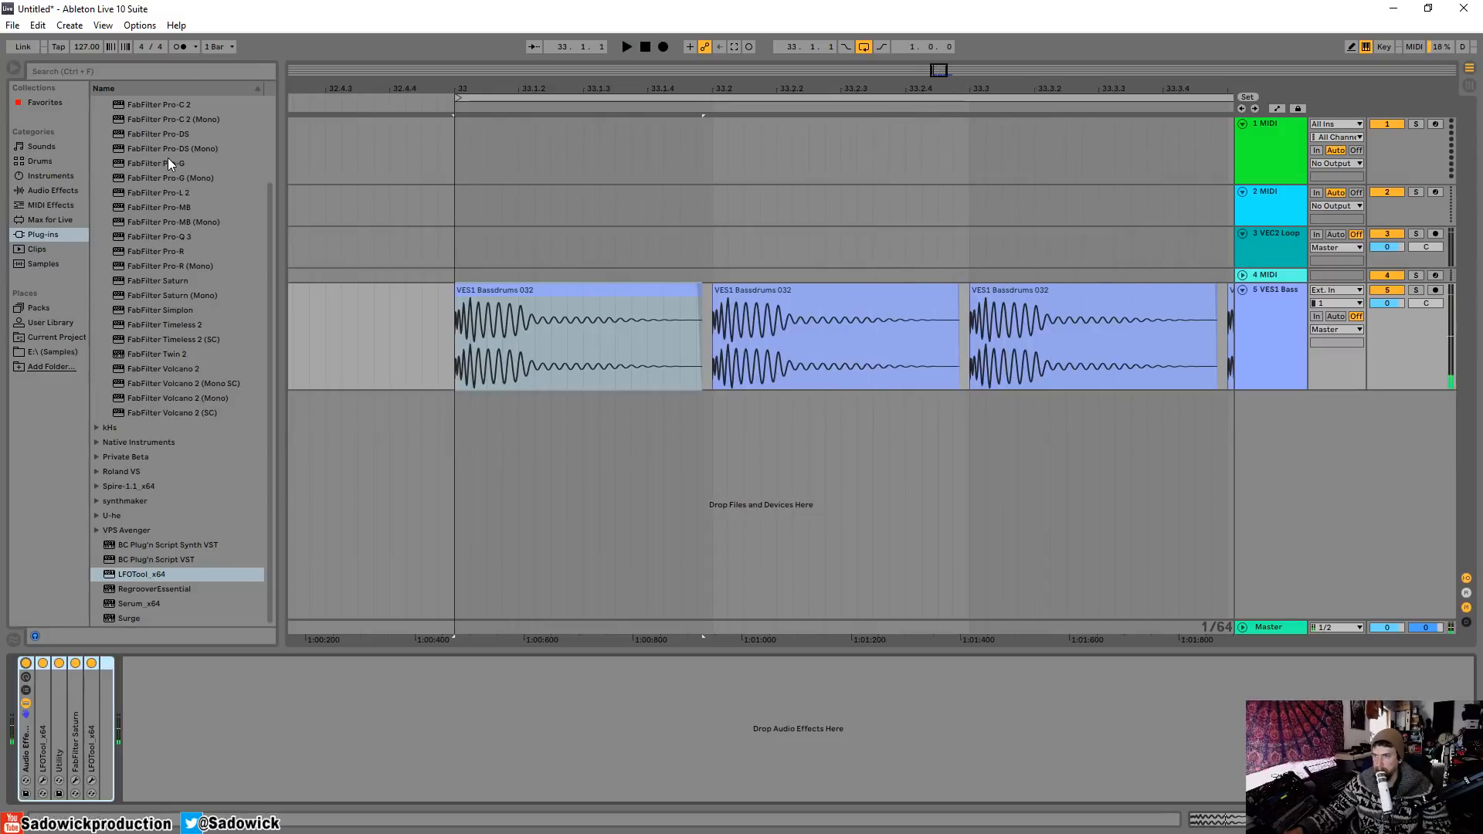
Step: Add a Utility after the last LFOTool inside the effect rack and raise its gain to 5.61 dB
{"action": "left_click", "coordinate": [54, 190]}
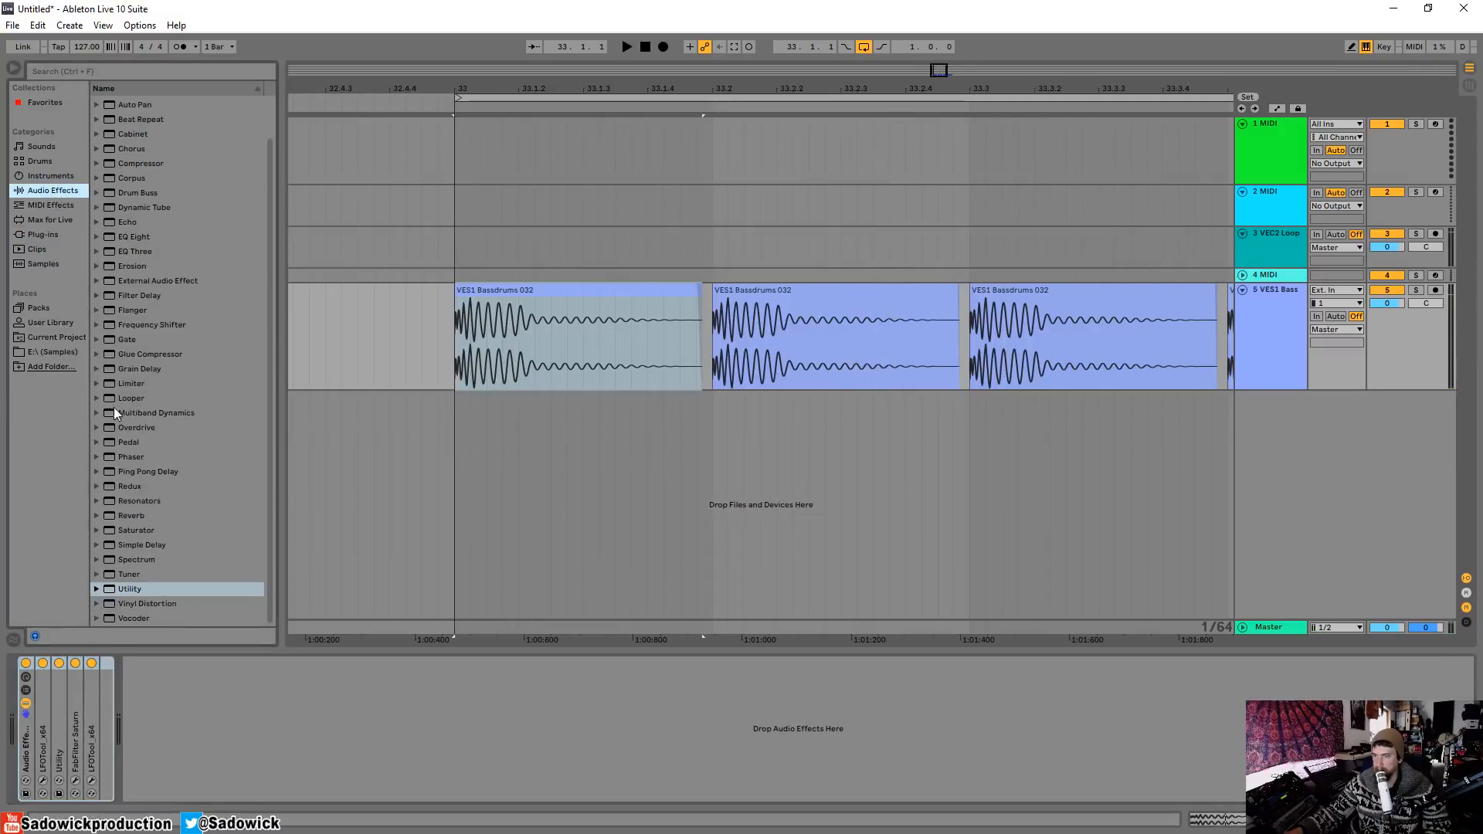
{"action": "left_click_drag", "start_coordinate": [140, 595], "coordinate": [145, 692]}
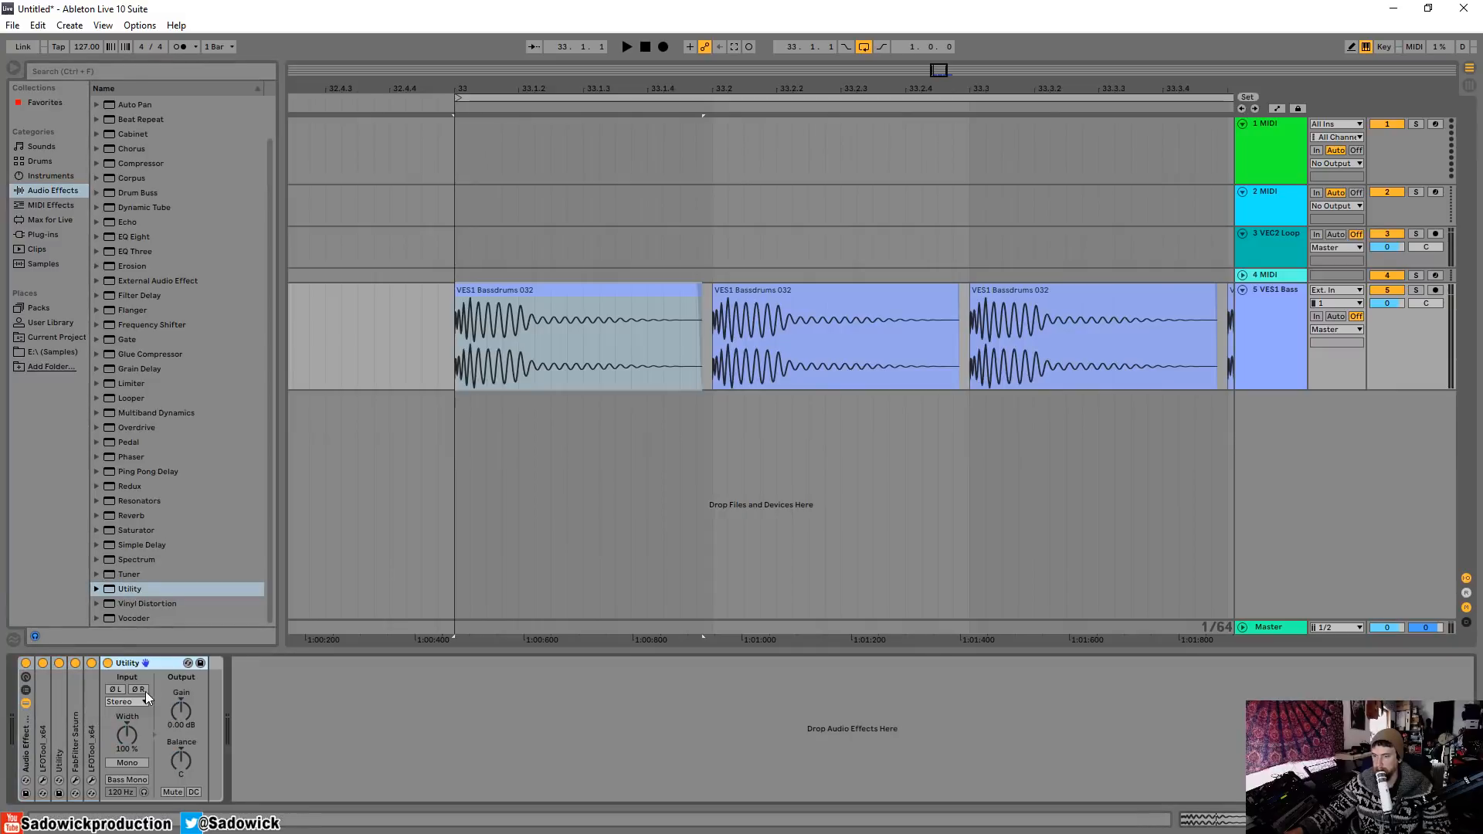
{"action": "left_click", "coordinate": [182, 715]}
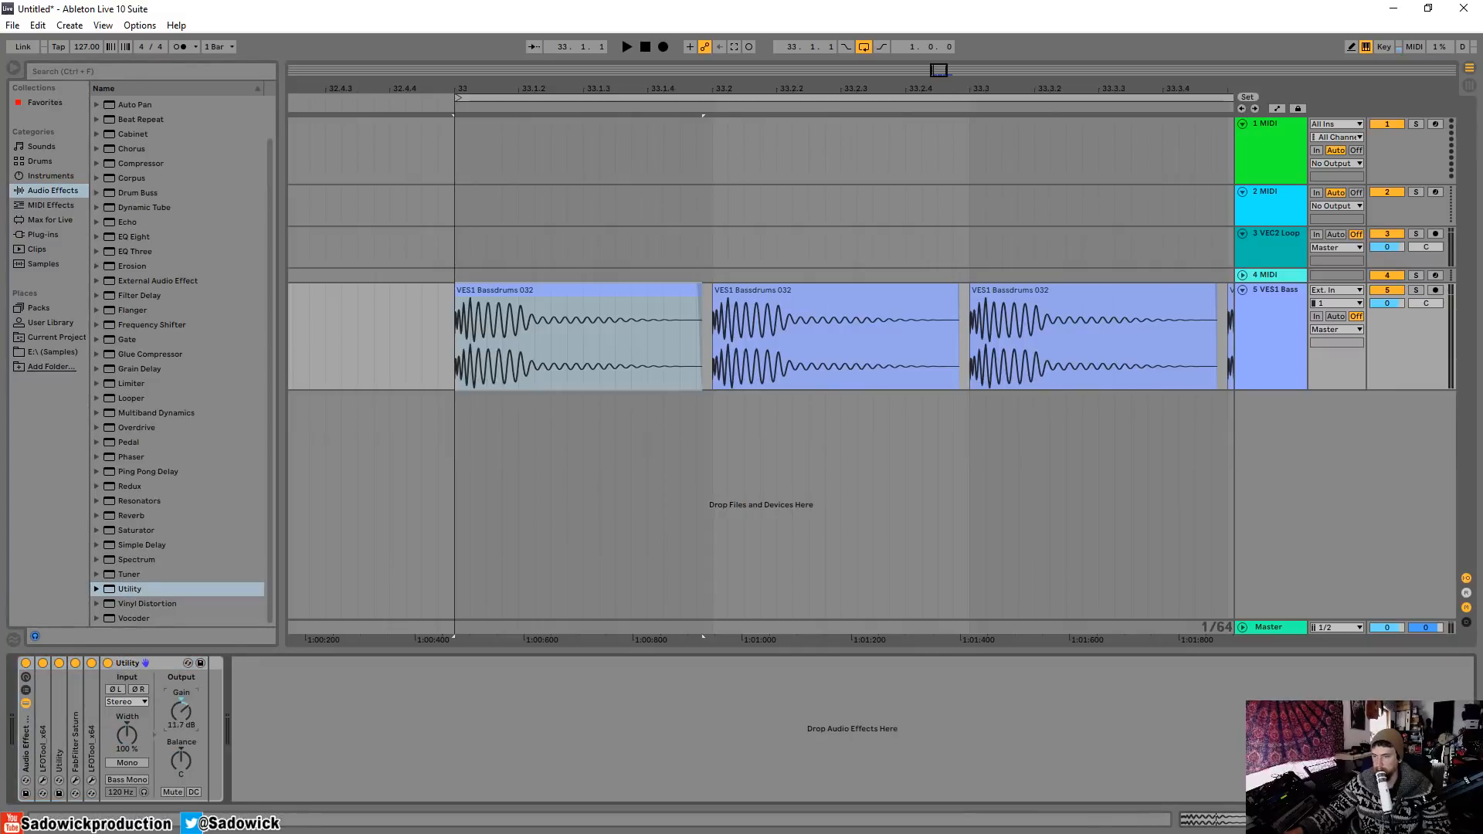
{"action": "left_click_drag", "start_coordinate": [184, 724], "coordinate": [184, 688]}
Step: Play the kick and compare the level-matched effect rack bypassed and enabled, leaving it on before stopping playback
{"action": "key", "text": "space"}
{"action": "left_click", "coordinate": [27, 663]}
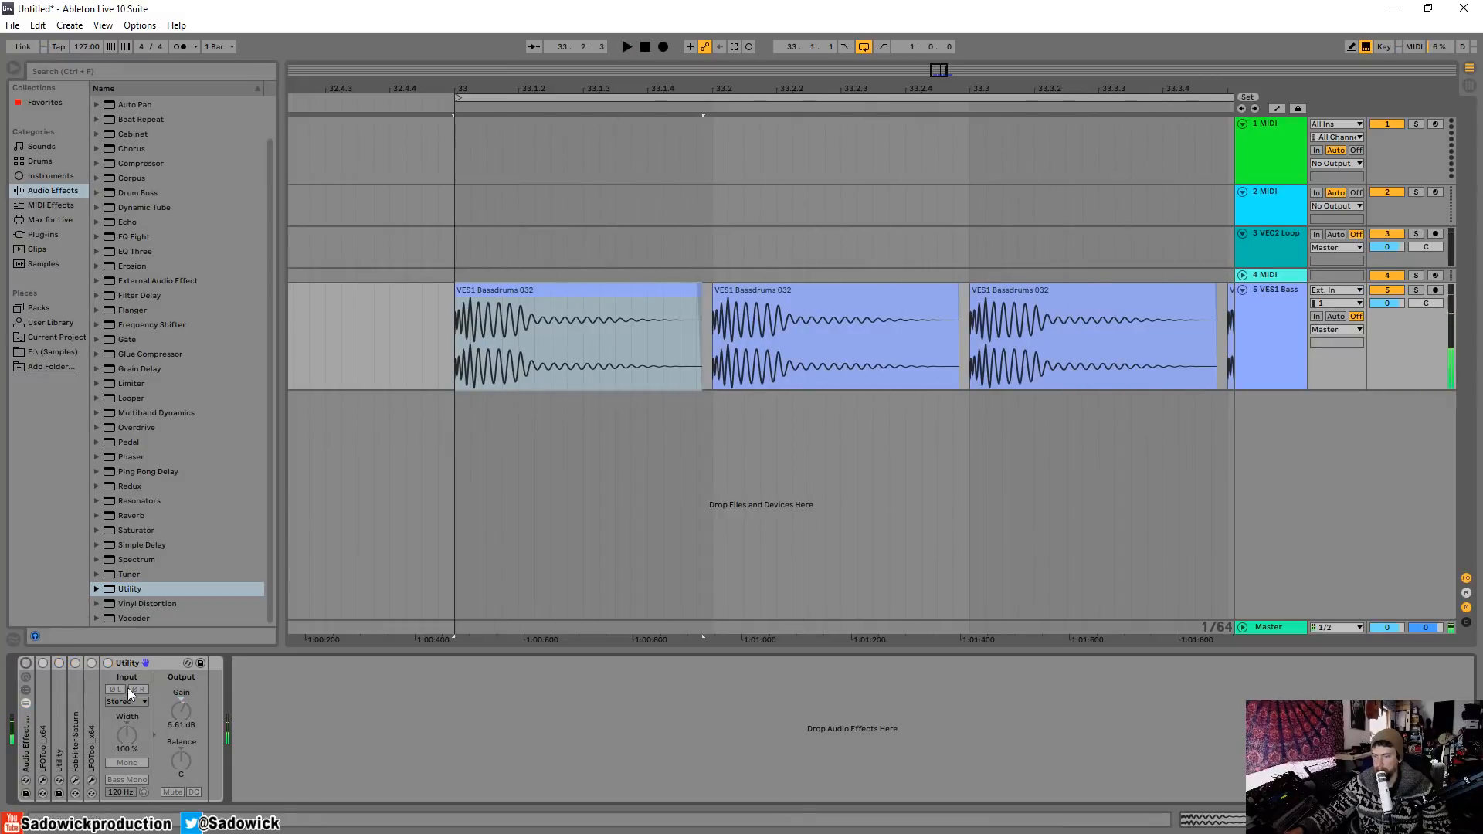
{"action": "left_click", "coordinate": [26, 664]}
{"action": "key", "text": "space"}
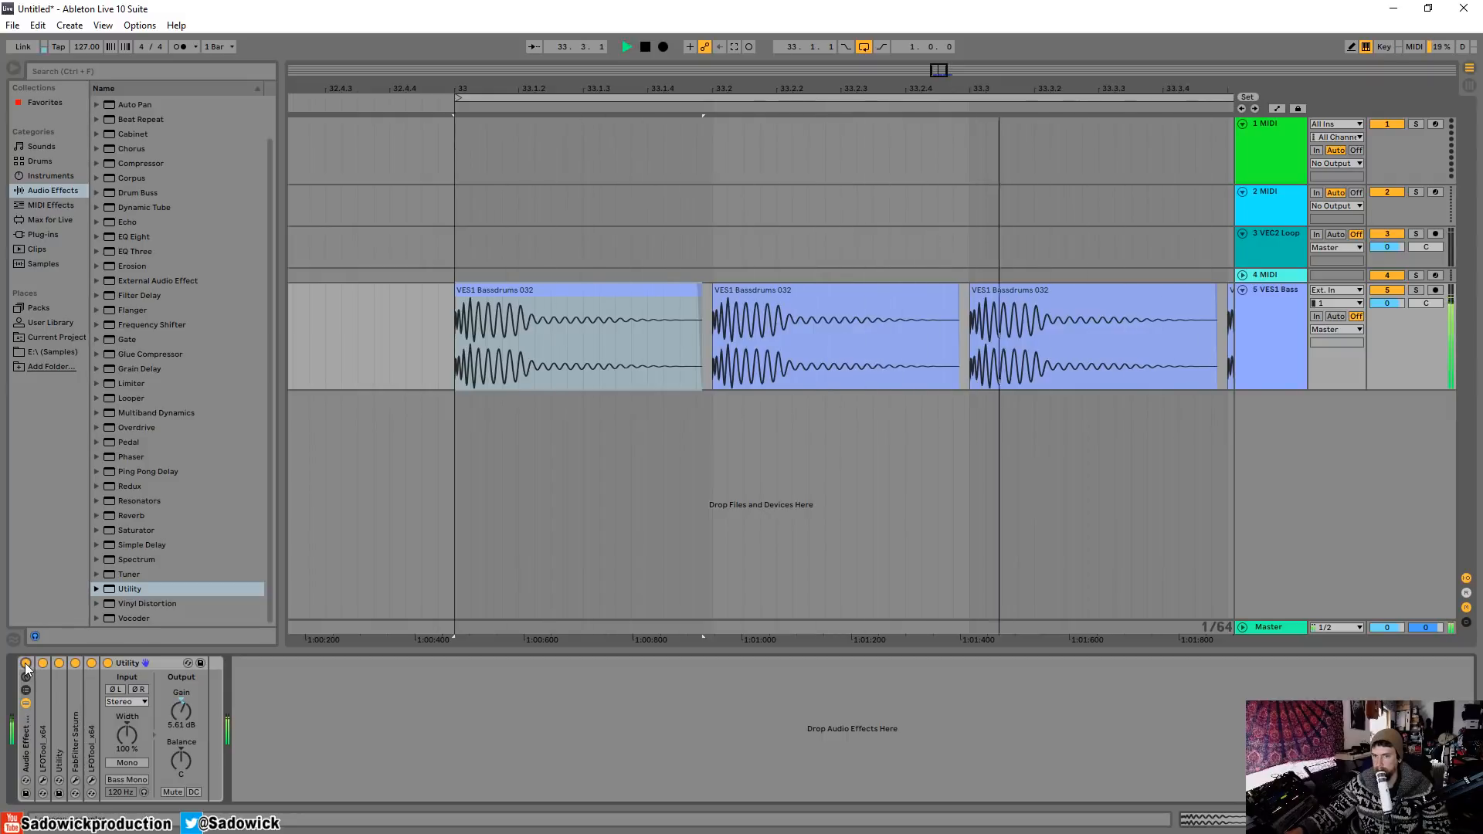
{"action": "key", "text": "space"}
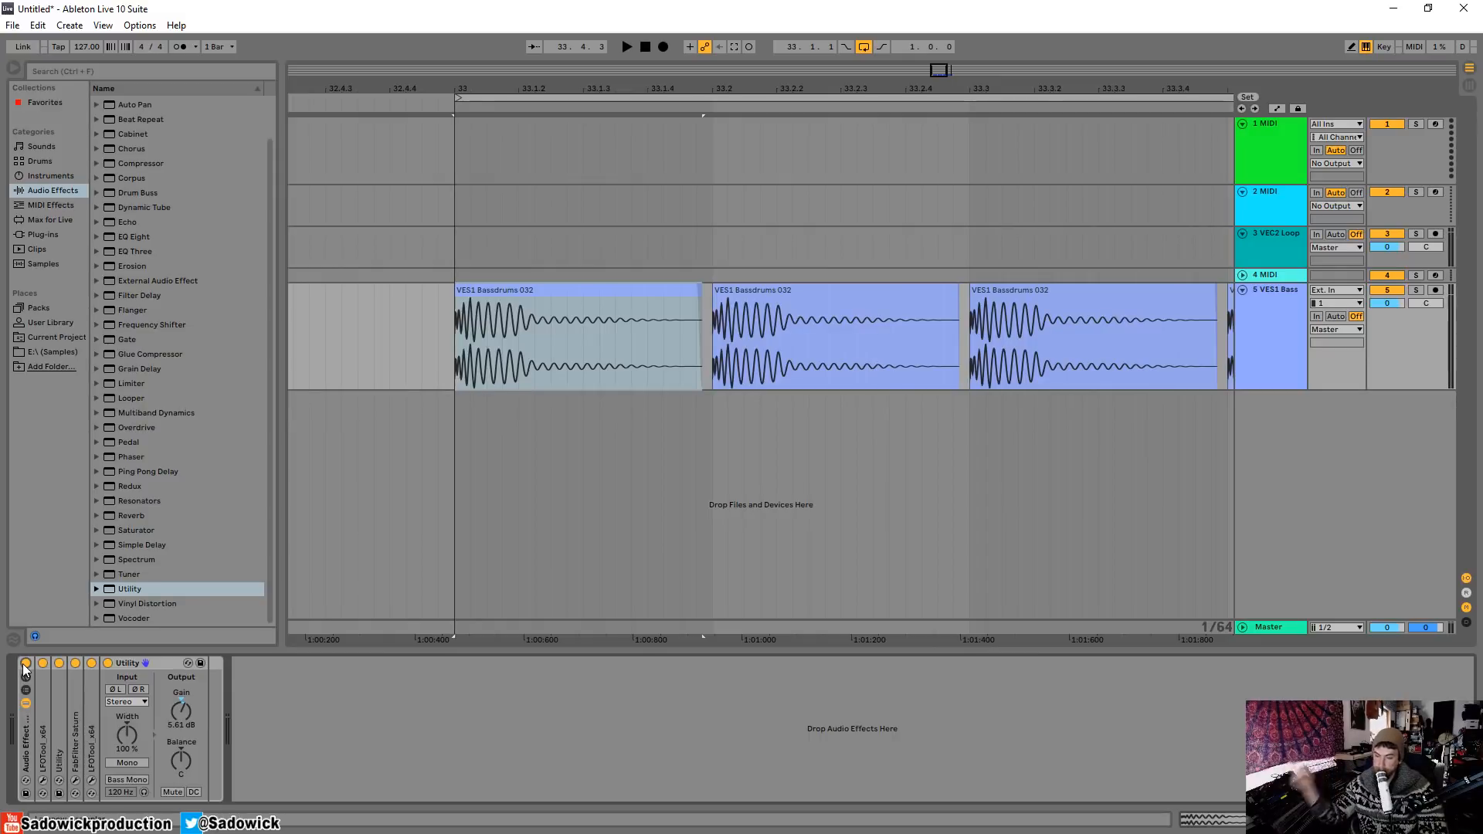
Step: Review the volume curve in the first LFOTool and the cutoff curve in the second, then close and fold both devices
{"action": "double_click", "coordinate": [47, 744]}
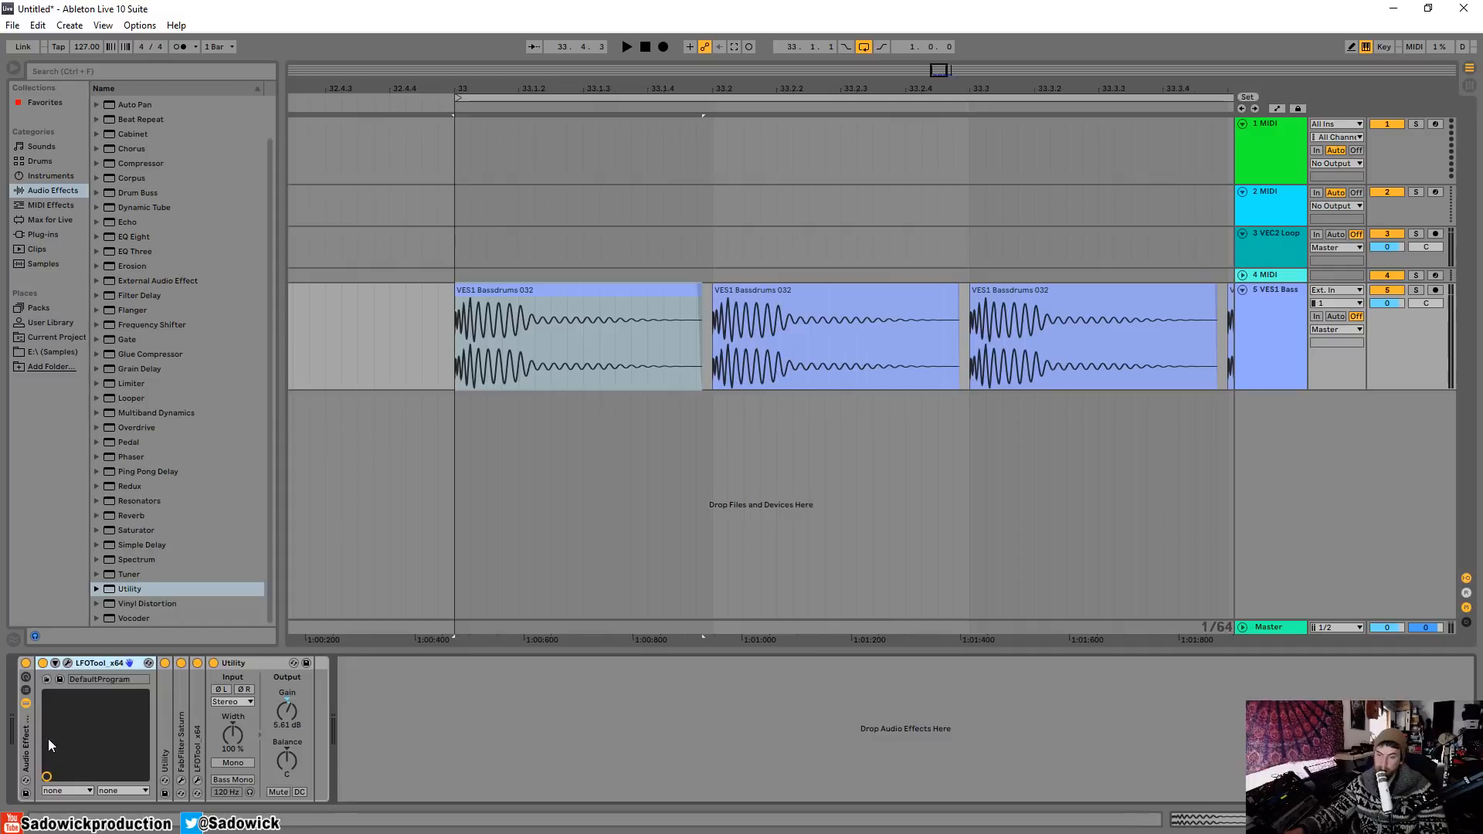
{"action": "left_click", "coordinate": [68, 663]}
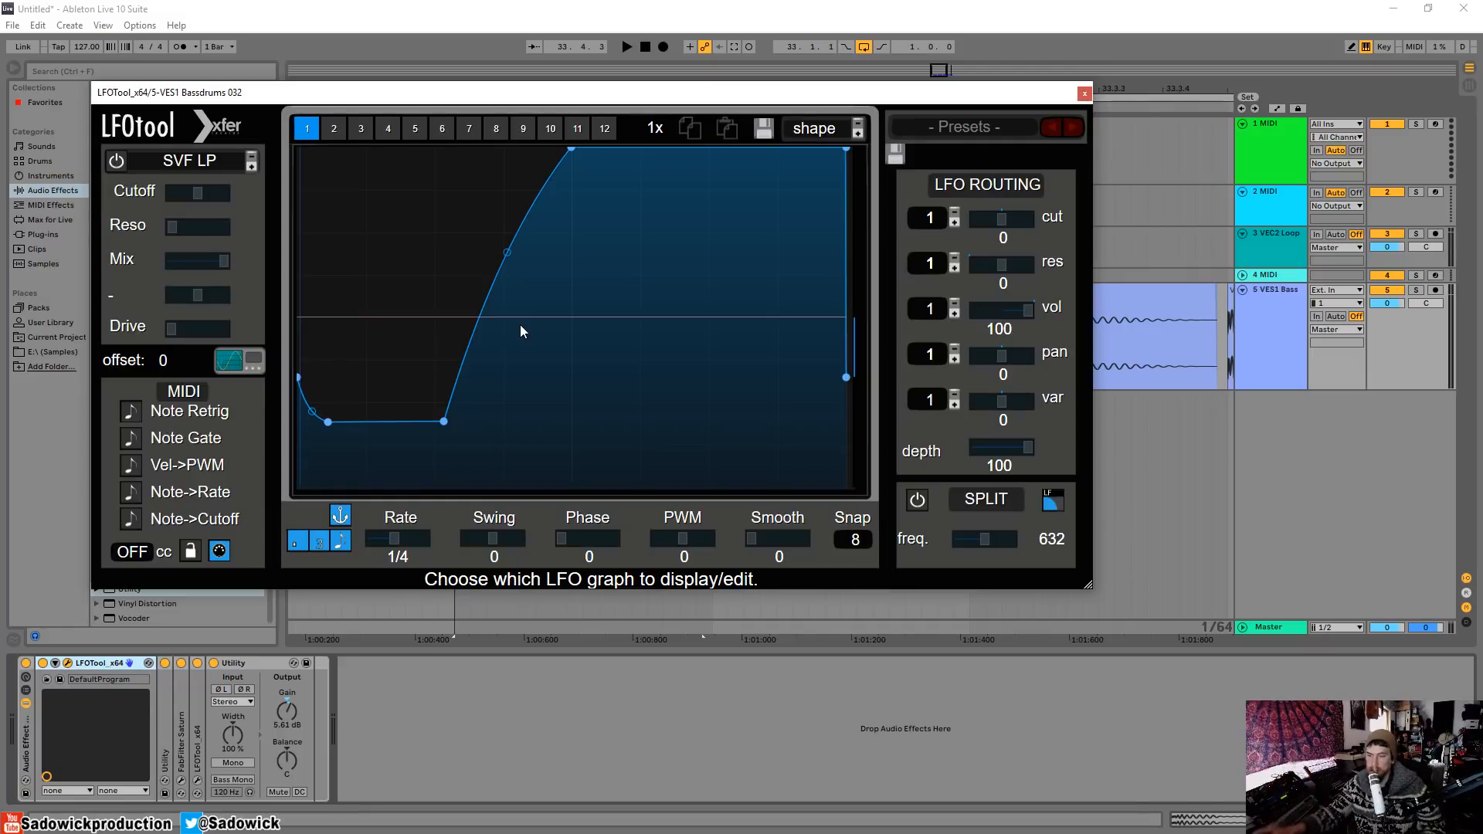
{"action": "left_click", "coordinate": [197, 719]}
{"action": "double_click", "coordinate": [198, 718]}
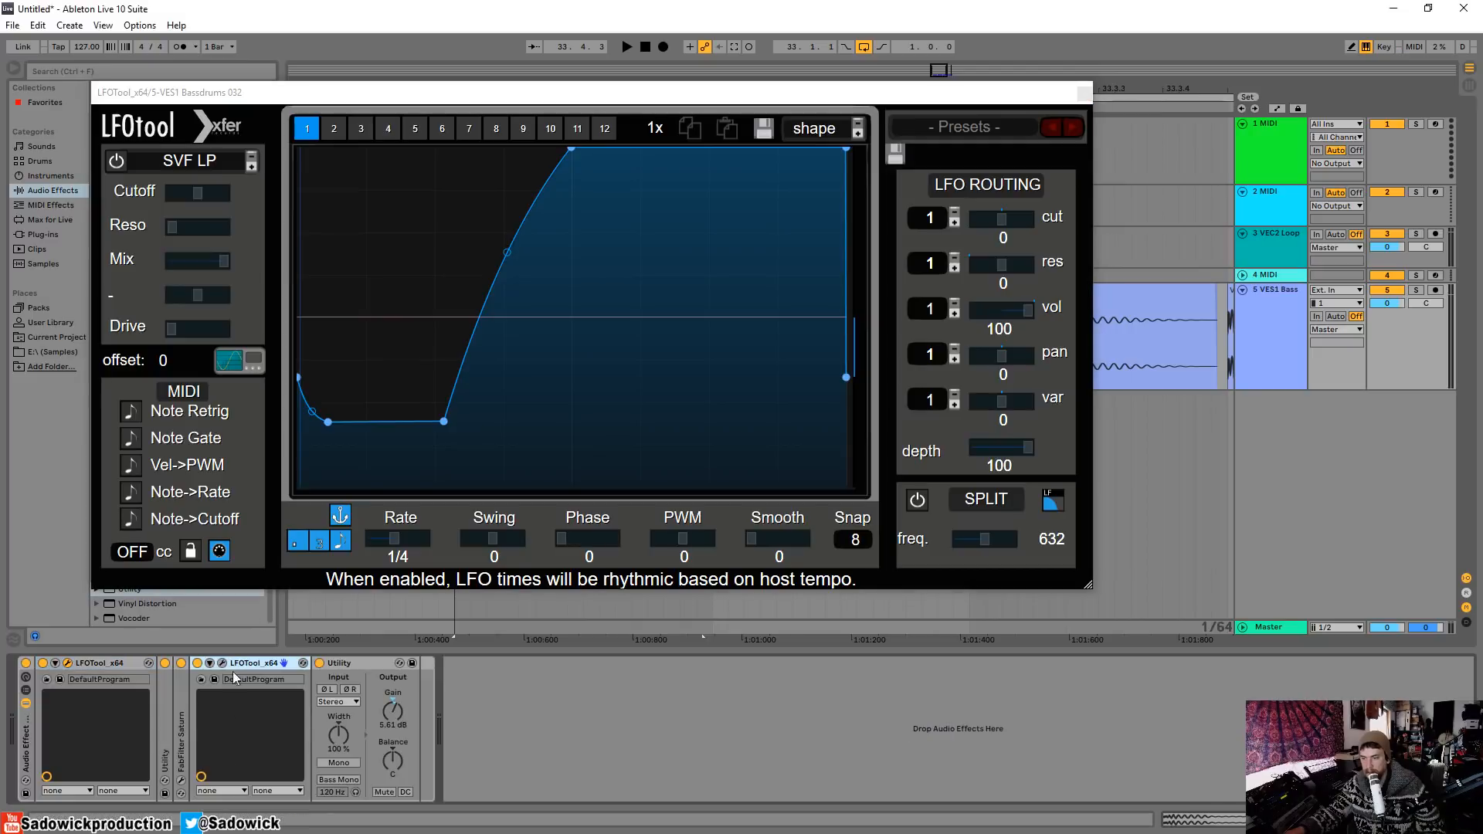
{"action": "left_click", "coordinate": [223, 663]}
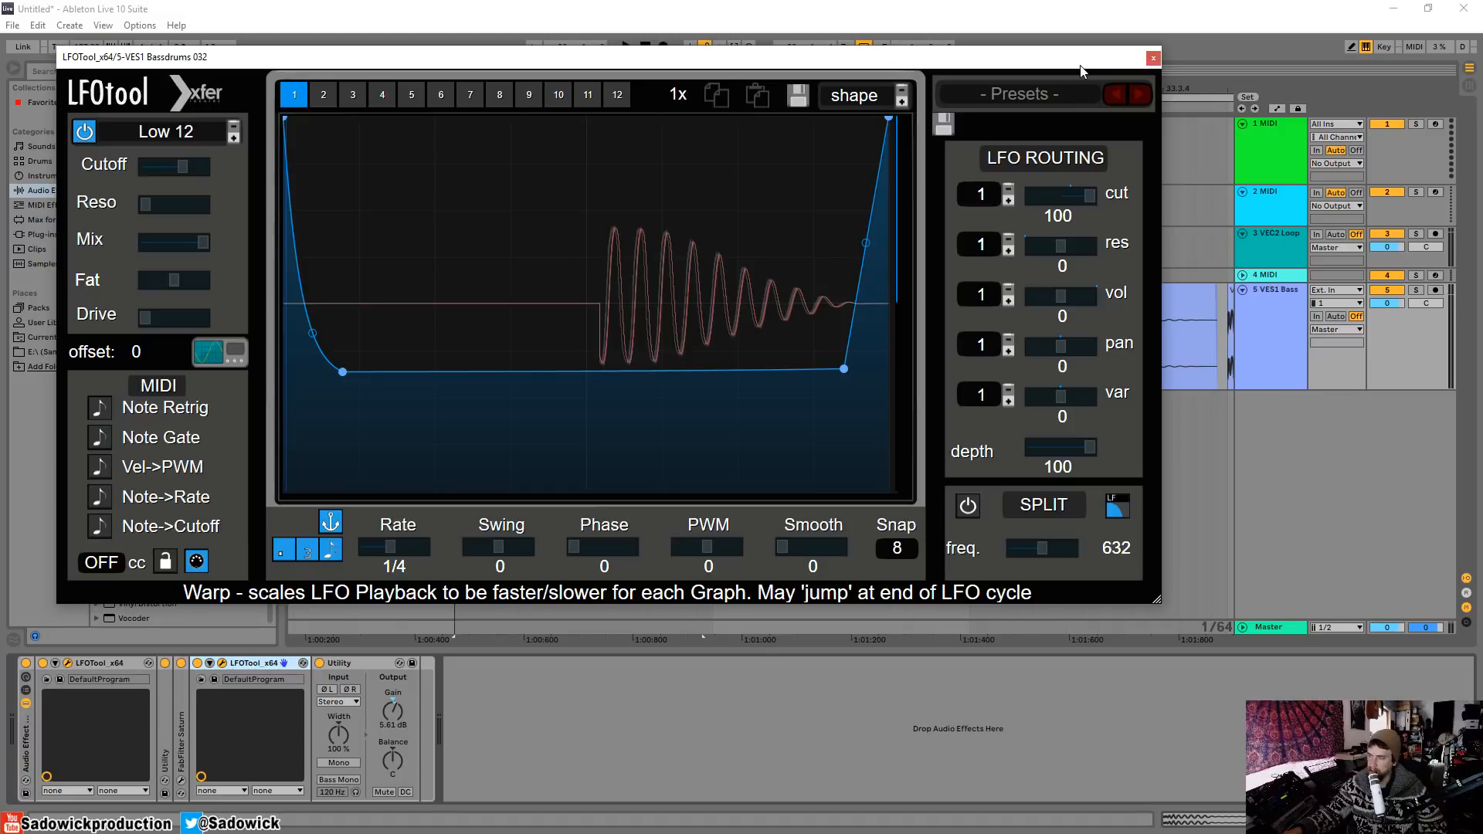
{"action": "left_click_drag", "start_coordinate": [1077, 54], "coordinate": [1091, 96]}
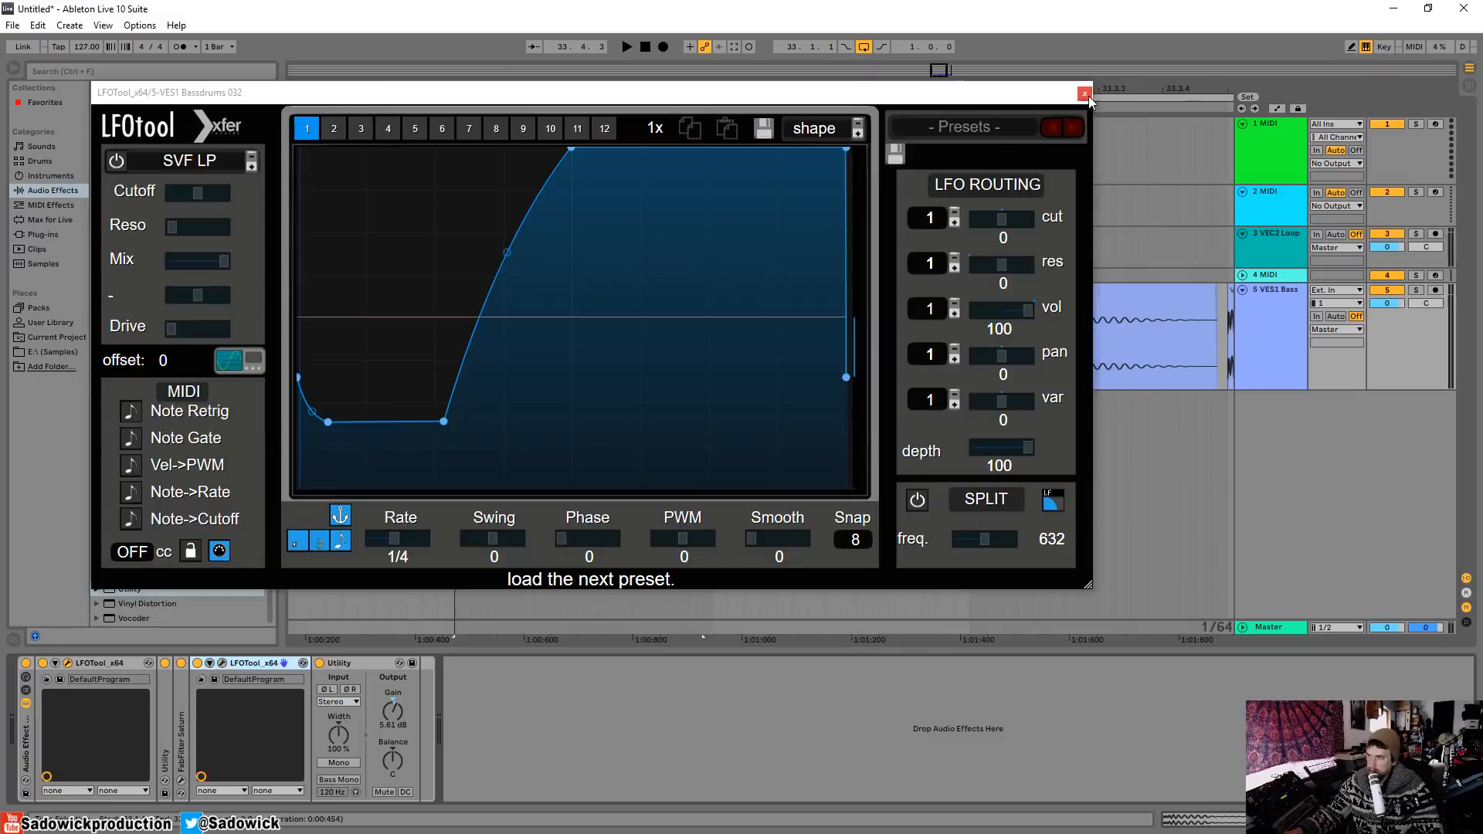
{"action": "left_click", "coordinate": [1084, 95]}
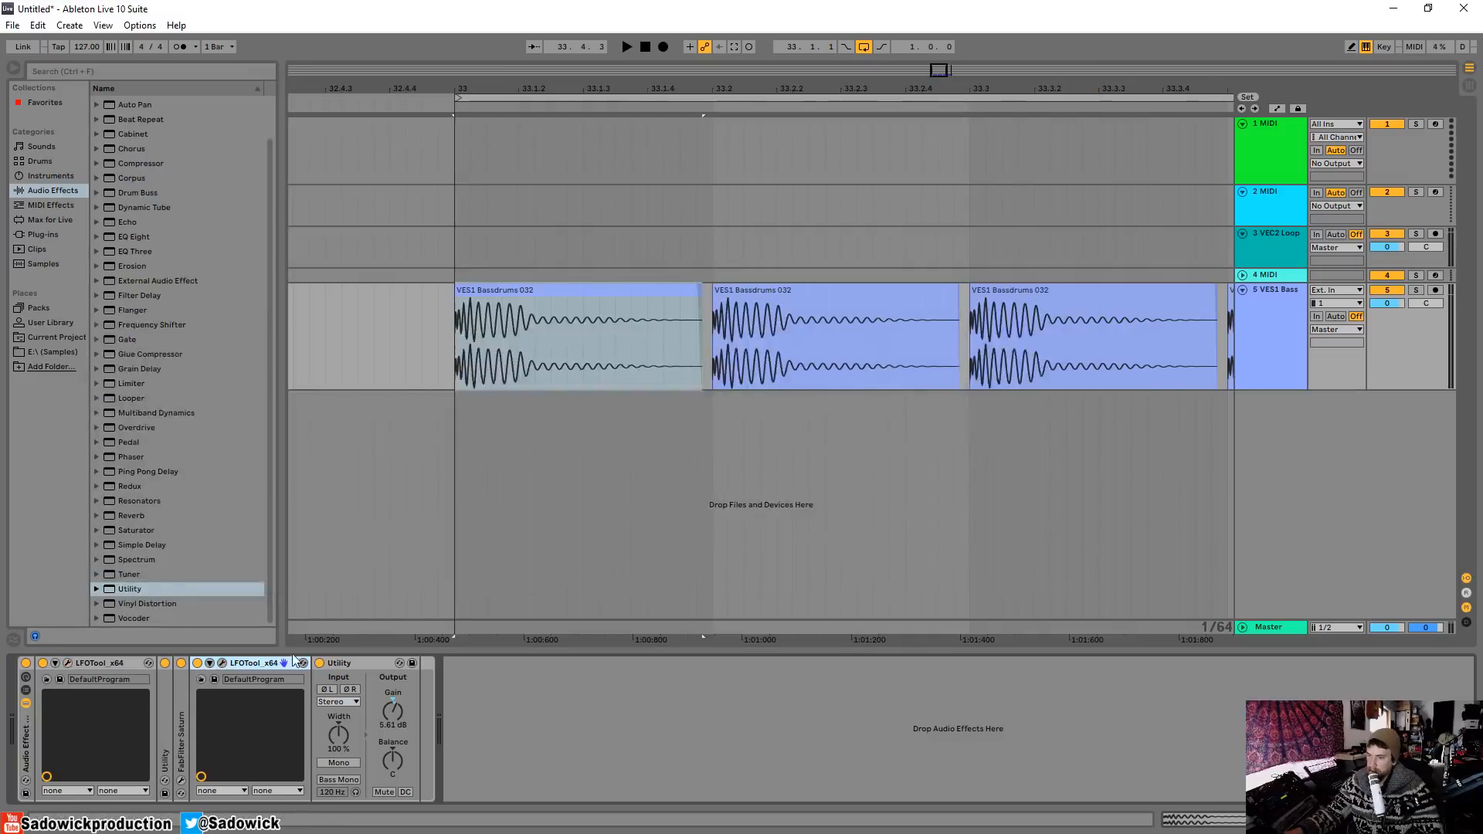
{"action": "double_click", "coordinate": [258, 668]}
{"action": "double_click", "coordinate": [112, 664]}
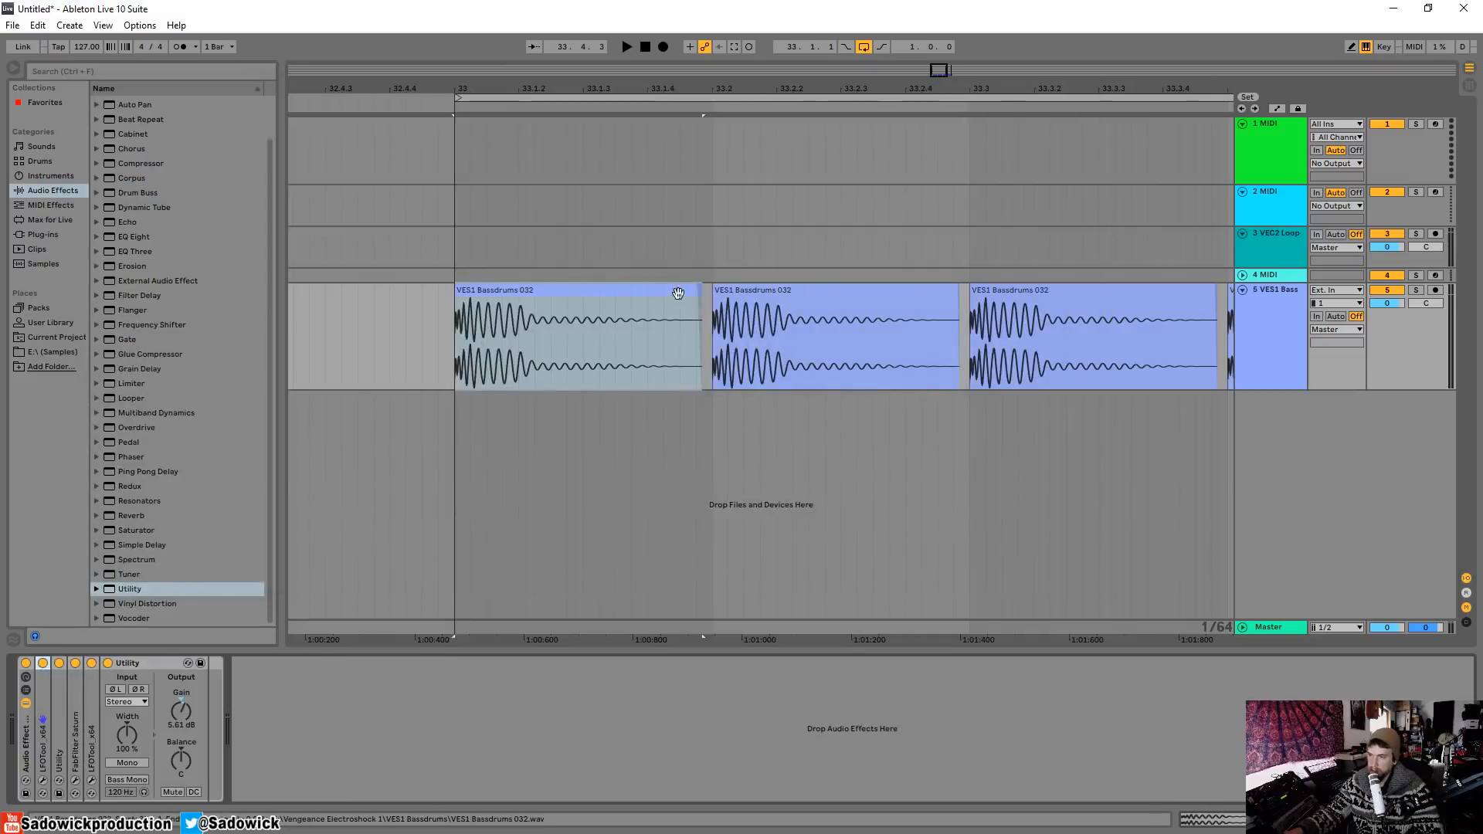
Step: Insert FabFilter Pro-Q 3 after the effect rack and play the kick briefly to examine its spectrum
{"action": "left_click", "coordinate": [593, 300]}
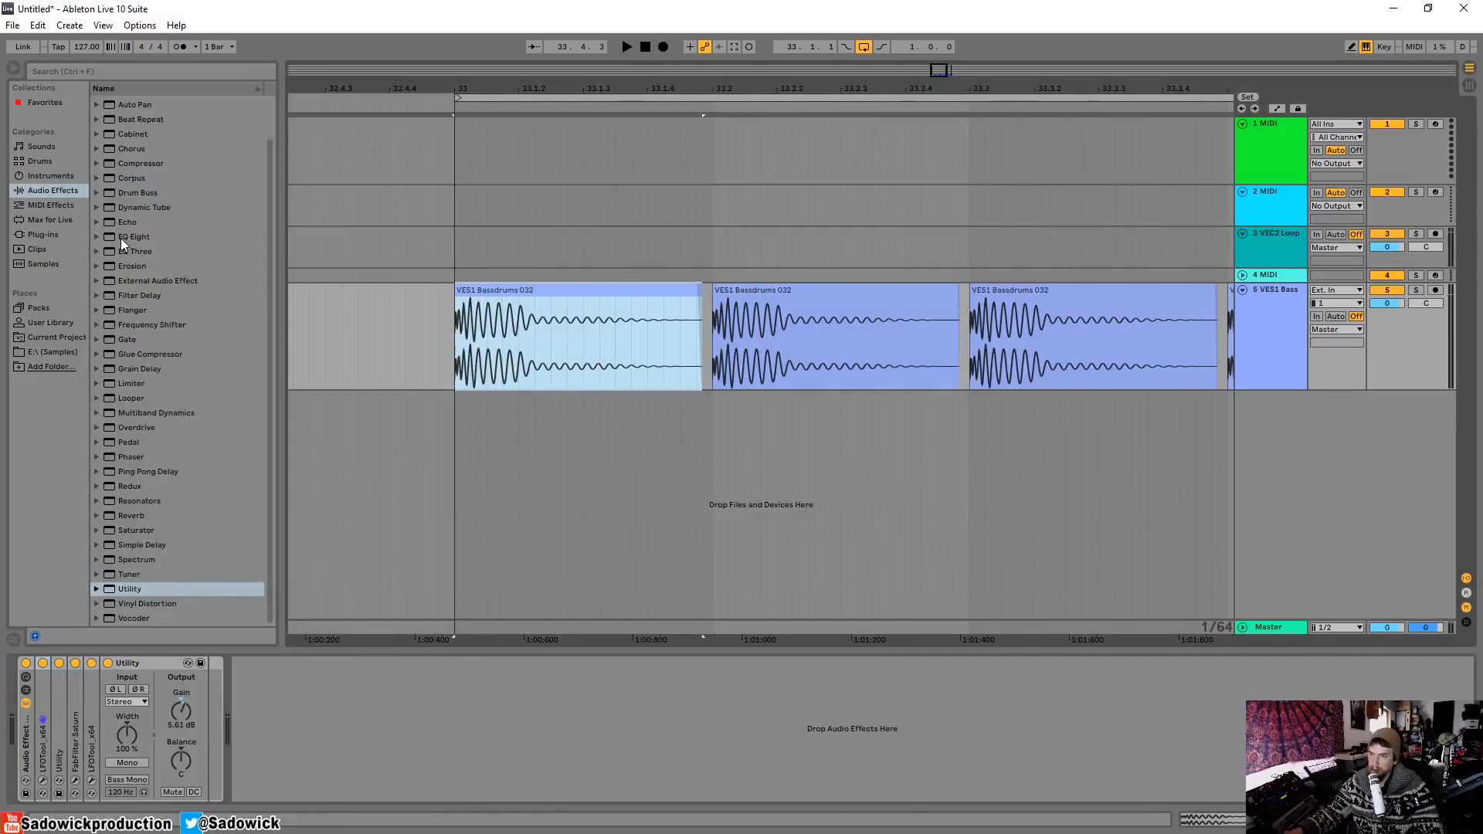
{"action": "left_click", "coordinate": [39, 234]}
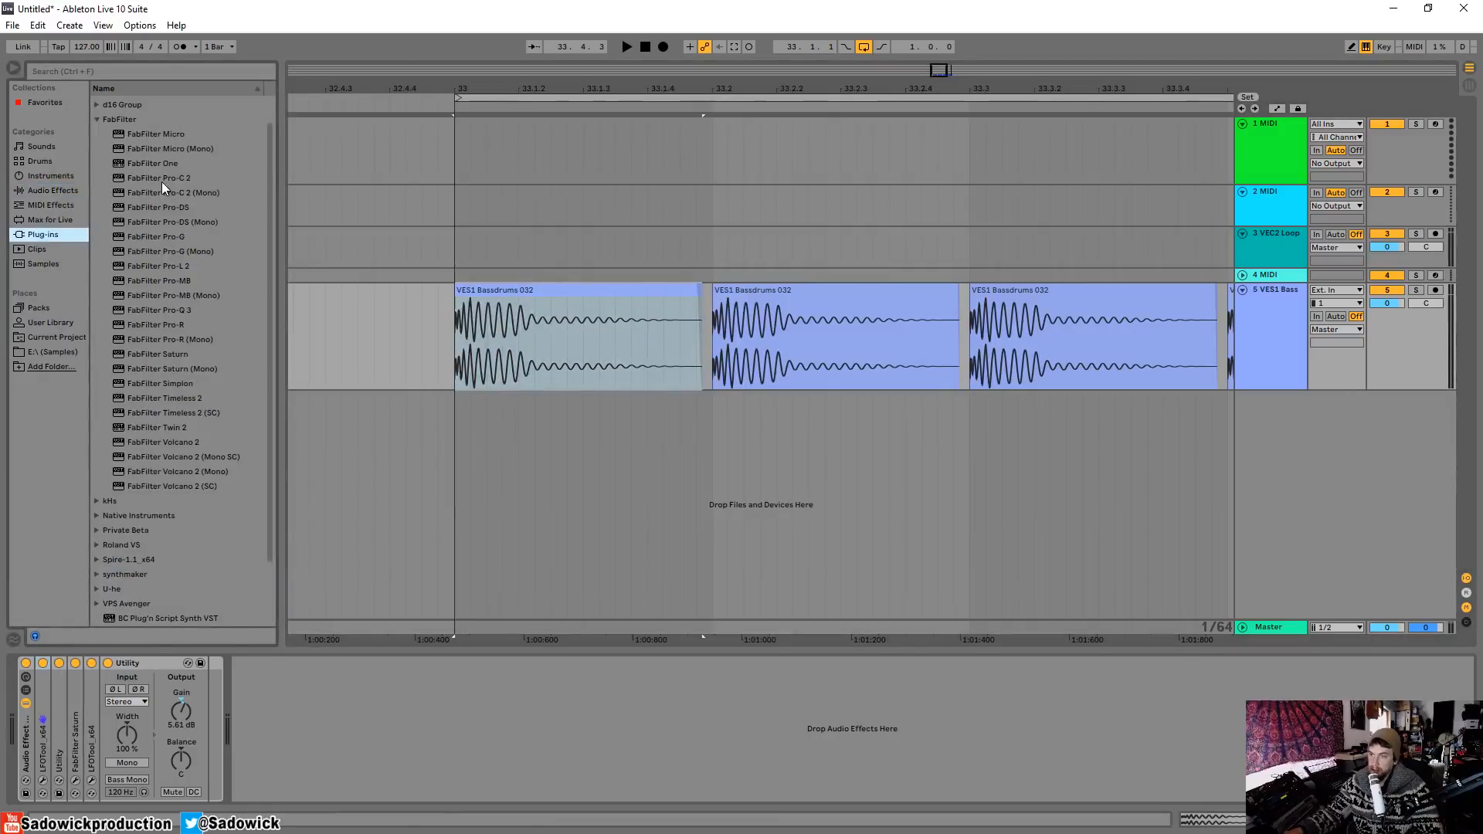
{"action": "left_click_drag", "start_coordinate": [146, 306], "coordinate": [318, 665]}
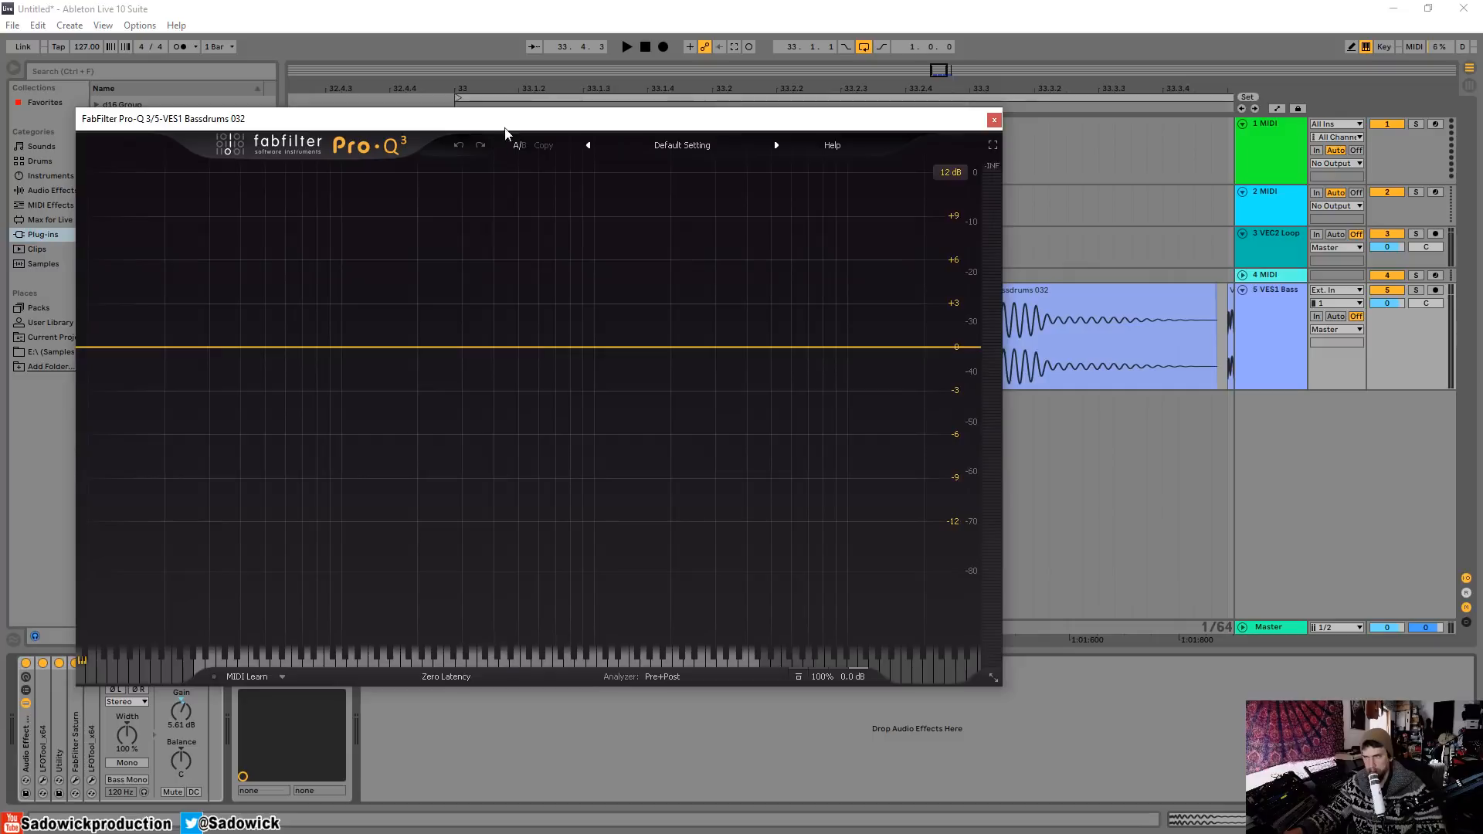
{"action": "left_click_drag", "start_coordinate": [505, 128], "coordinate": [584, 165]}
{"action": "key", "text": "space"}
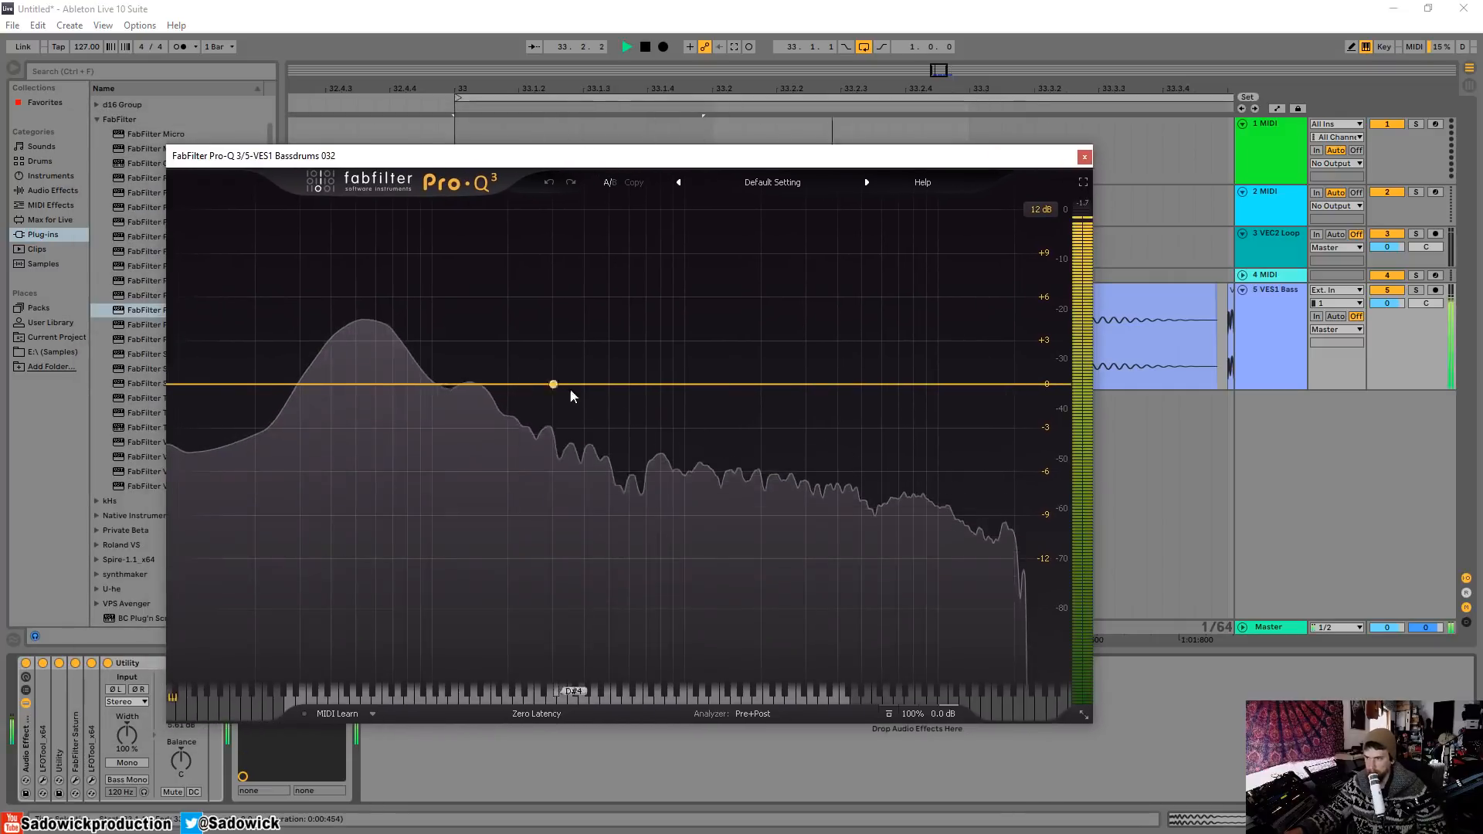
{"action": "key", "text": "space"}
Step: Create a narrow bell cut of about -10.1 dB at about 169 Hz with a Q of 4.185, and audition it
{"action": "left_click_drag", "start_coordinate": [641, 388], "coordinate": [504, 502]}
{"action": "scroll", "coordinate": [550, 474], "scroll_direction": "up", "scroll_amount": 10}
{"action": "scroll", "coordinate": [553, 473], "scroll_direction": "down", "scroll_amount": 10}
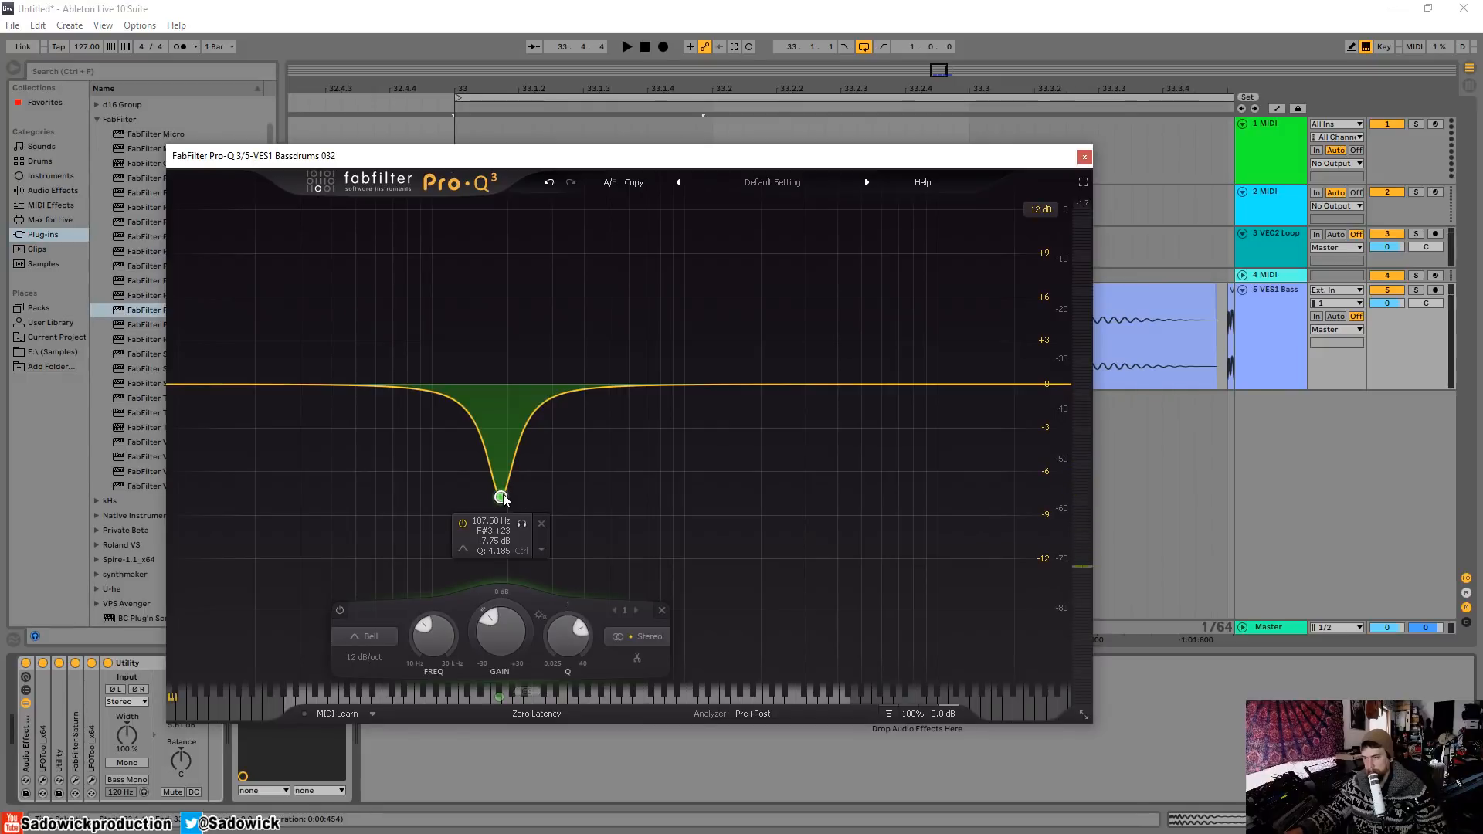
{"action": "left_click_drag", "start_coordinate": [503, 495], "coordinate": [489, 468]}
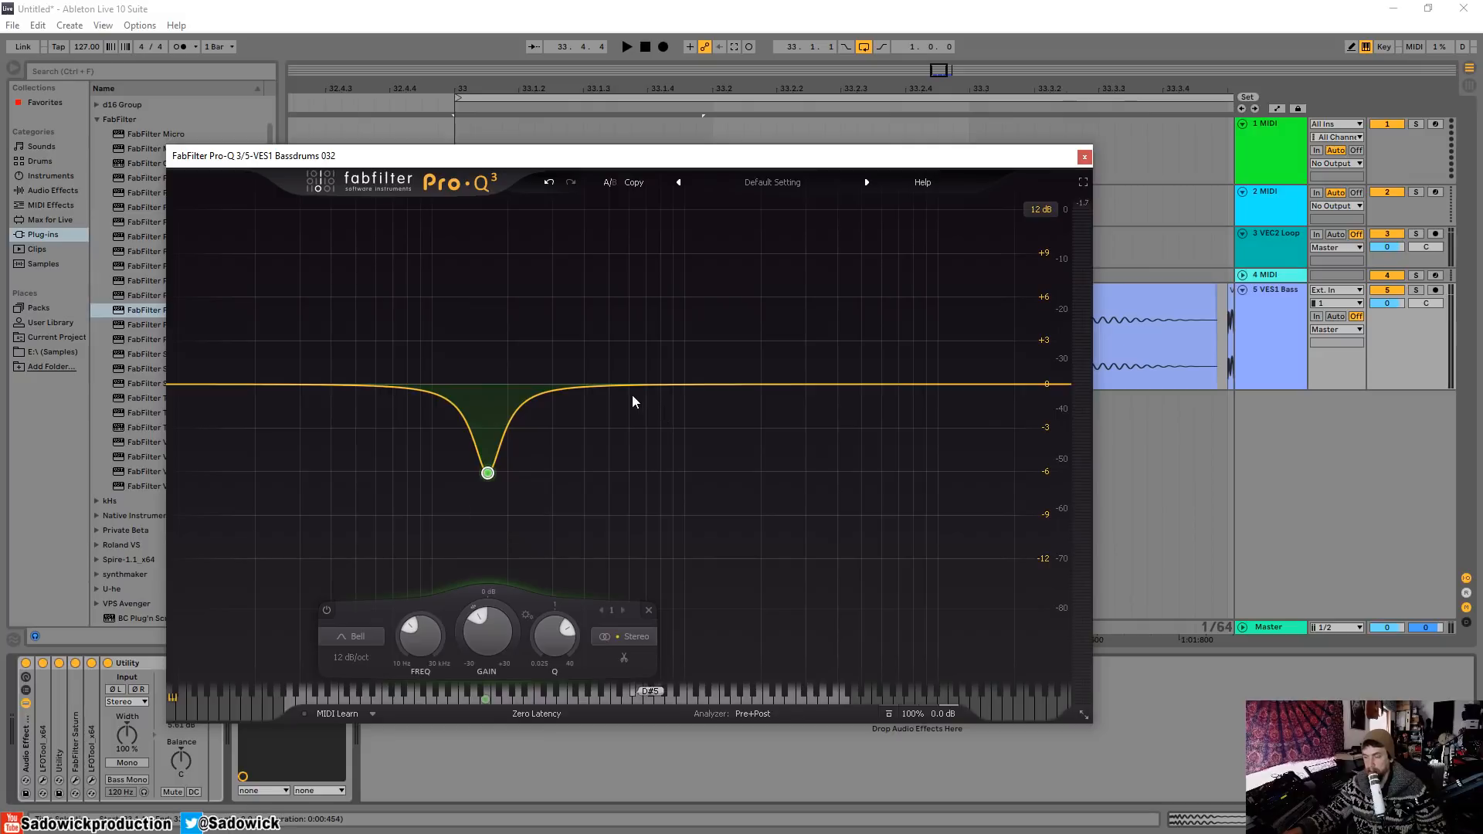
{"action": "left_click_drag", "start_coordinate": [508, 475], "coordinate": [493, 538]}
{"action": "key", "text": "space"}
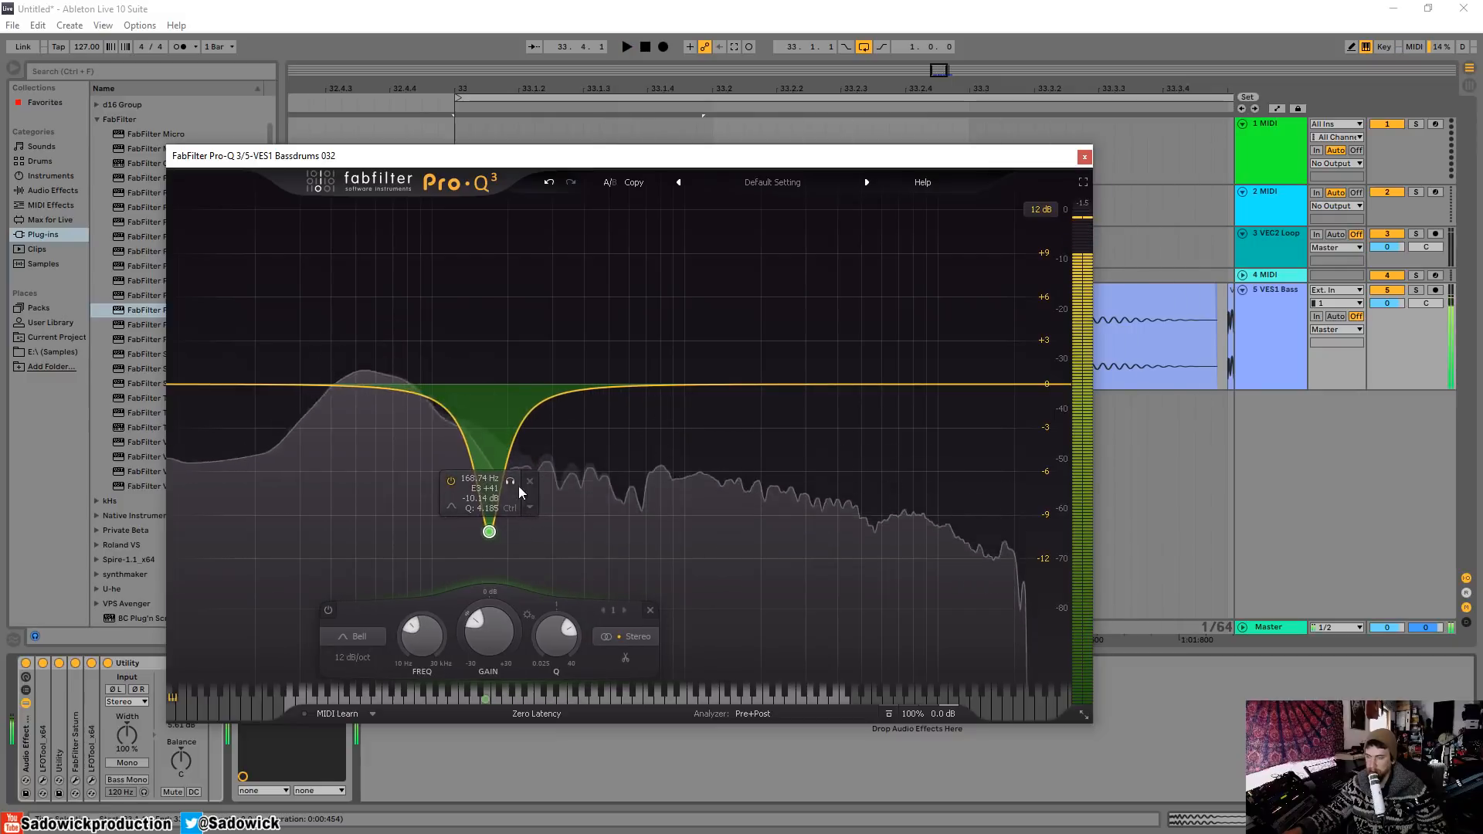
Step: Add a bell cut of about -1.8 dB near 992 Hz and a high shelf of about -4.1 dB near 11.7 kHz, then close the equalizer
{"action": "mouse_move", "coordinate": [675, 387]}
{"action": "left_mouse_down"}
{"action": "mouse_move", "coordinate": [722, 431]}
{"action": "mouse_move", "coordinate": [684, 412]}
{"action": "left_mouse_up"}
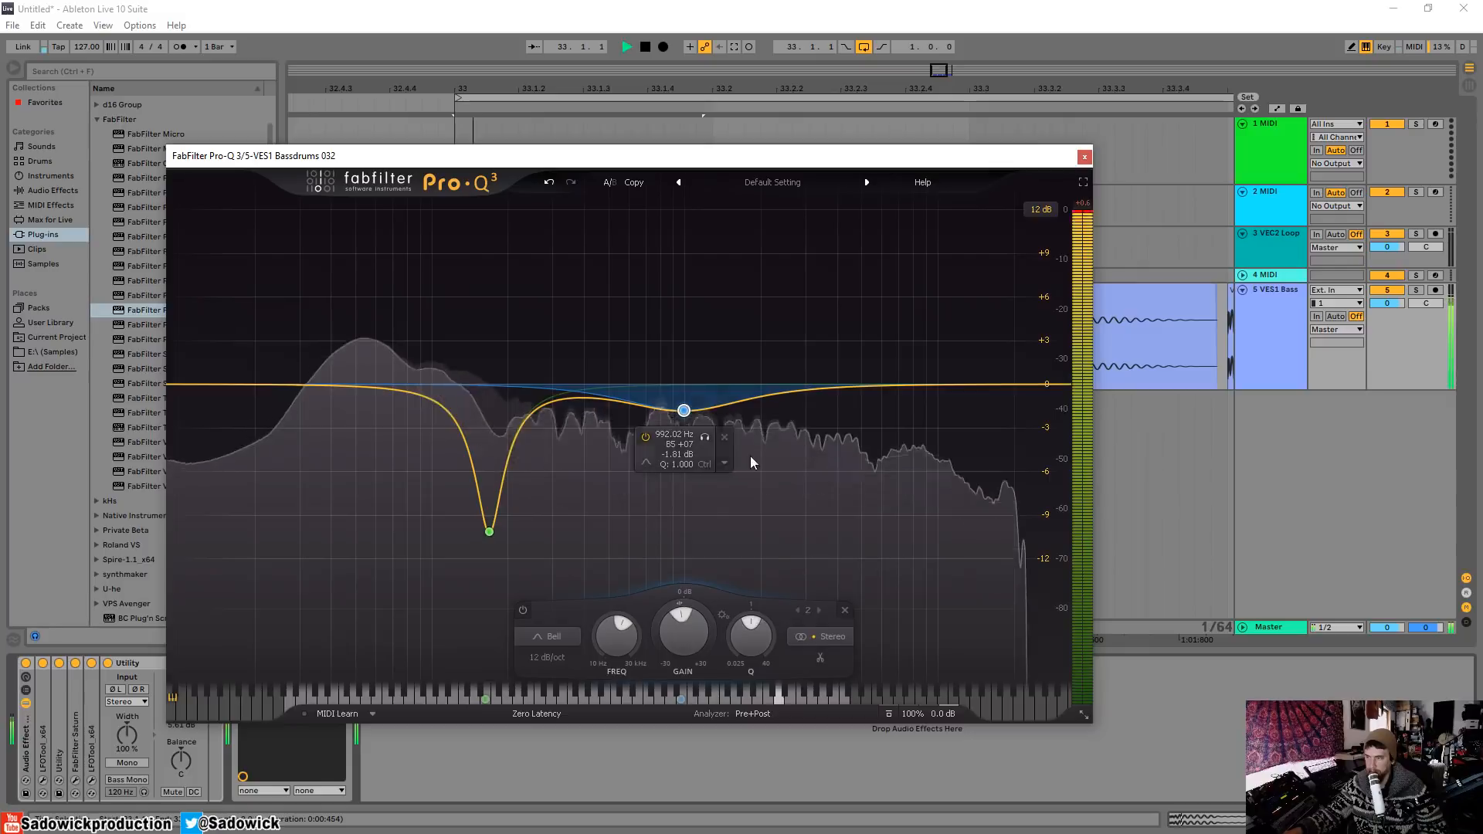
{"action": "key", "text": "space"}
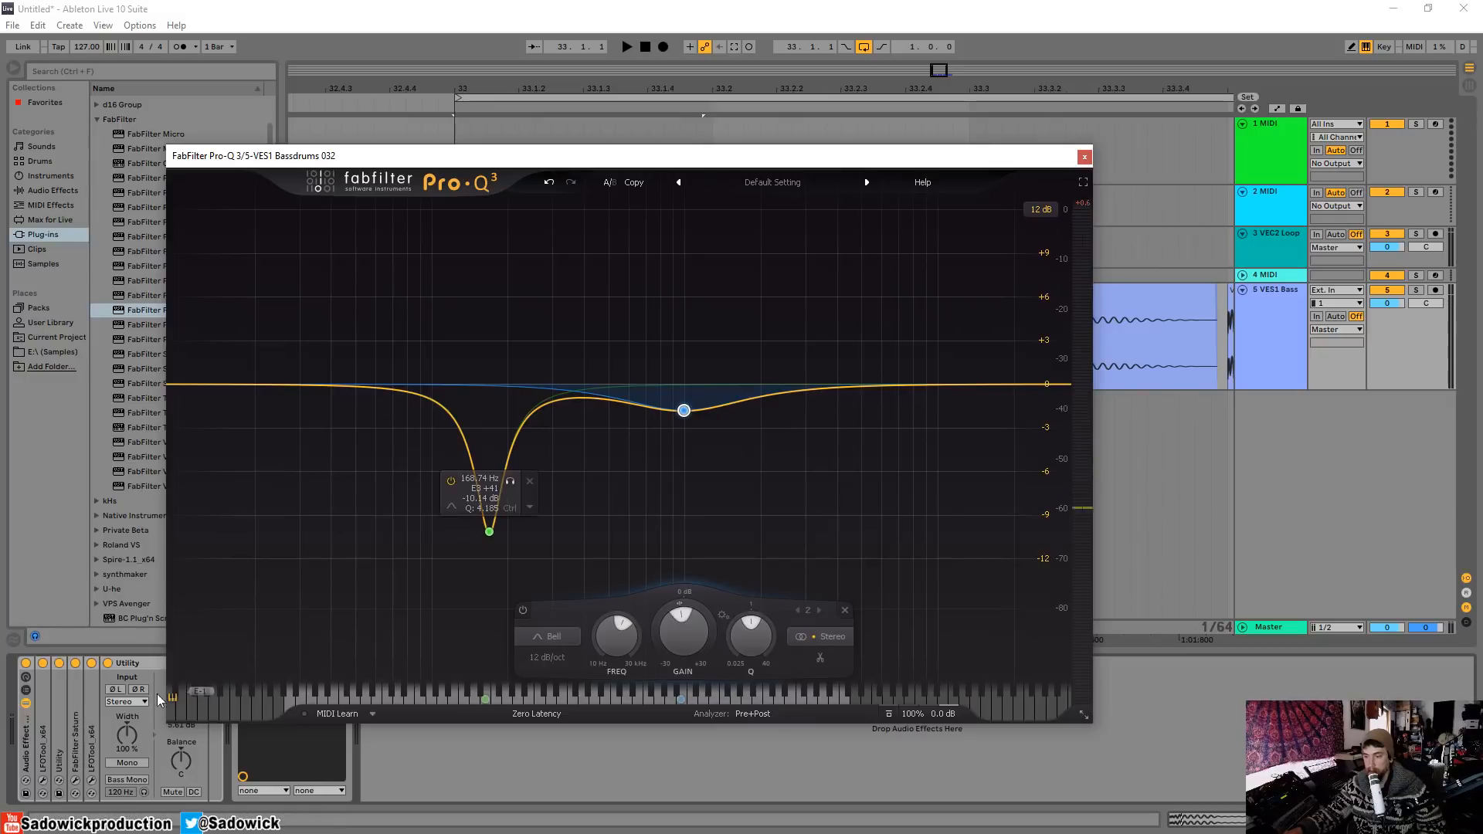
{"action": "left_click_drag", "start_coordinate": [960, 384], "coordinate": [954, 414]}
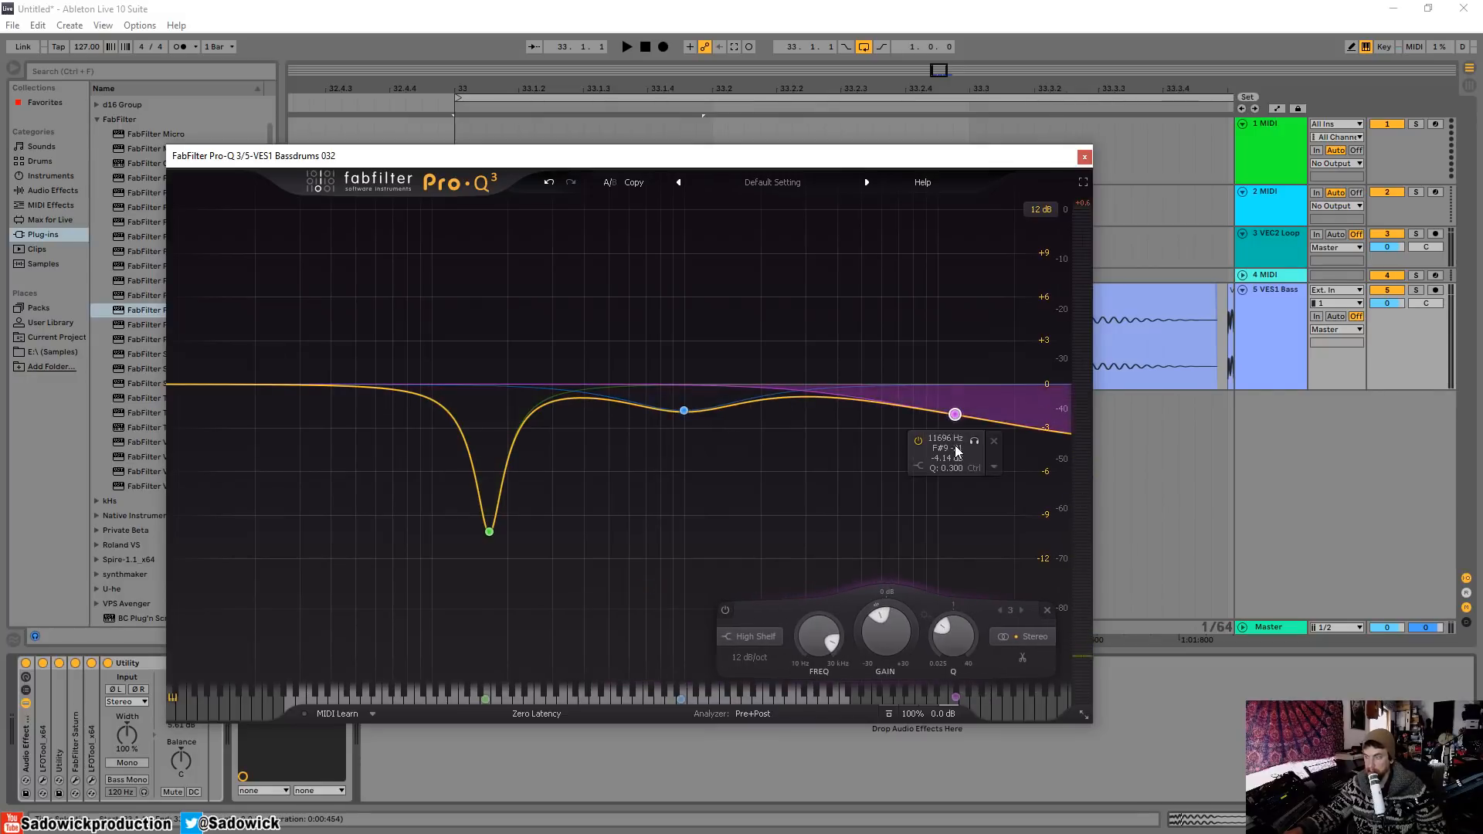
{"action": "left_click", "coordinate": [1084, 157]}
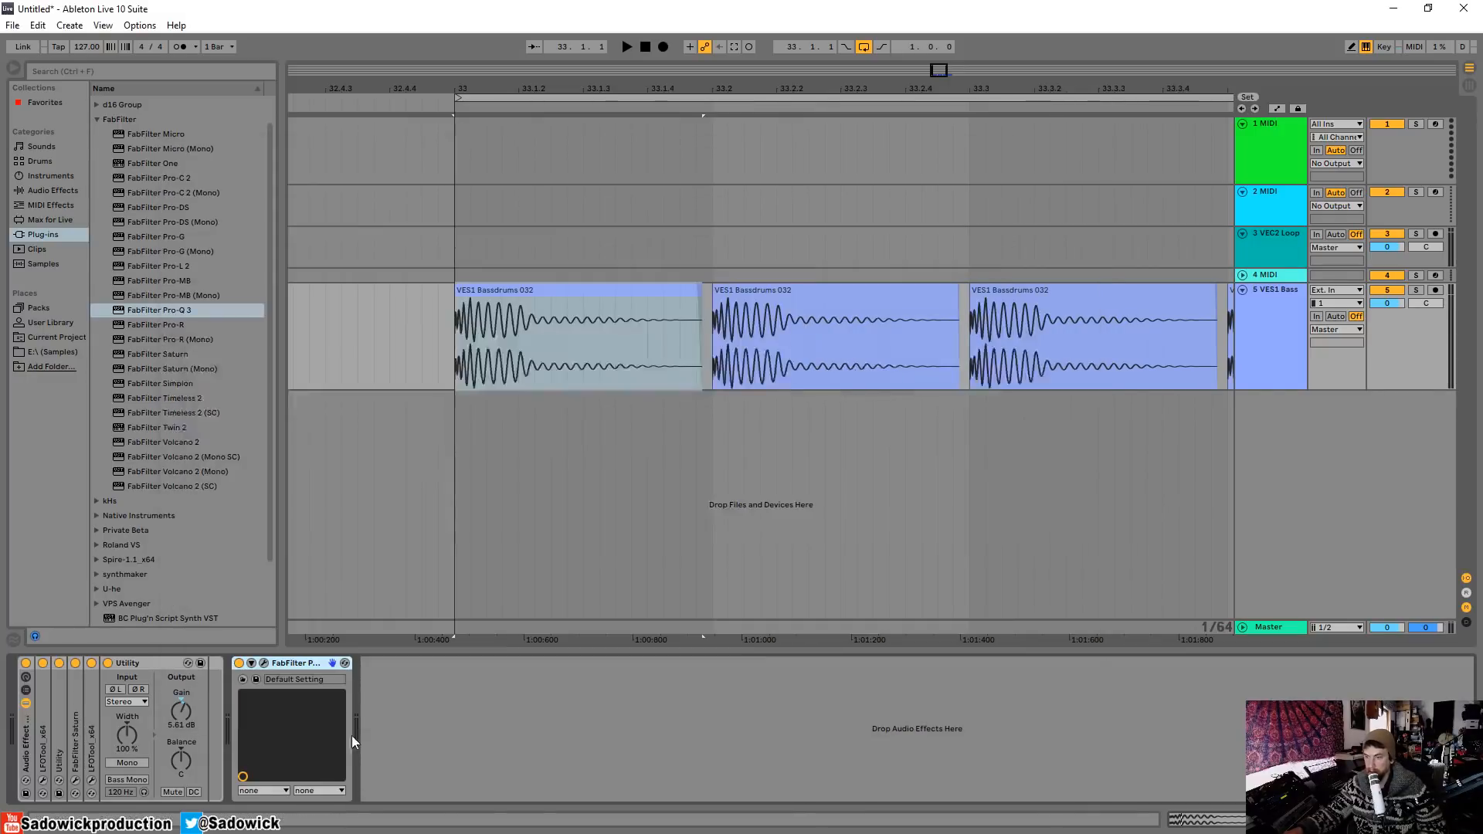
Step: Unfold the rack's last LFOTool and open its window to examine the low-pass cutoff curve
{"action": "double_click", "coordinate": [92, 729]}
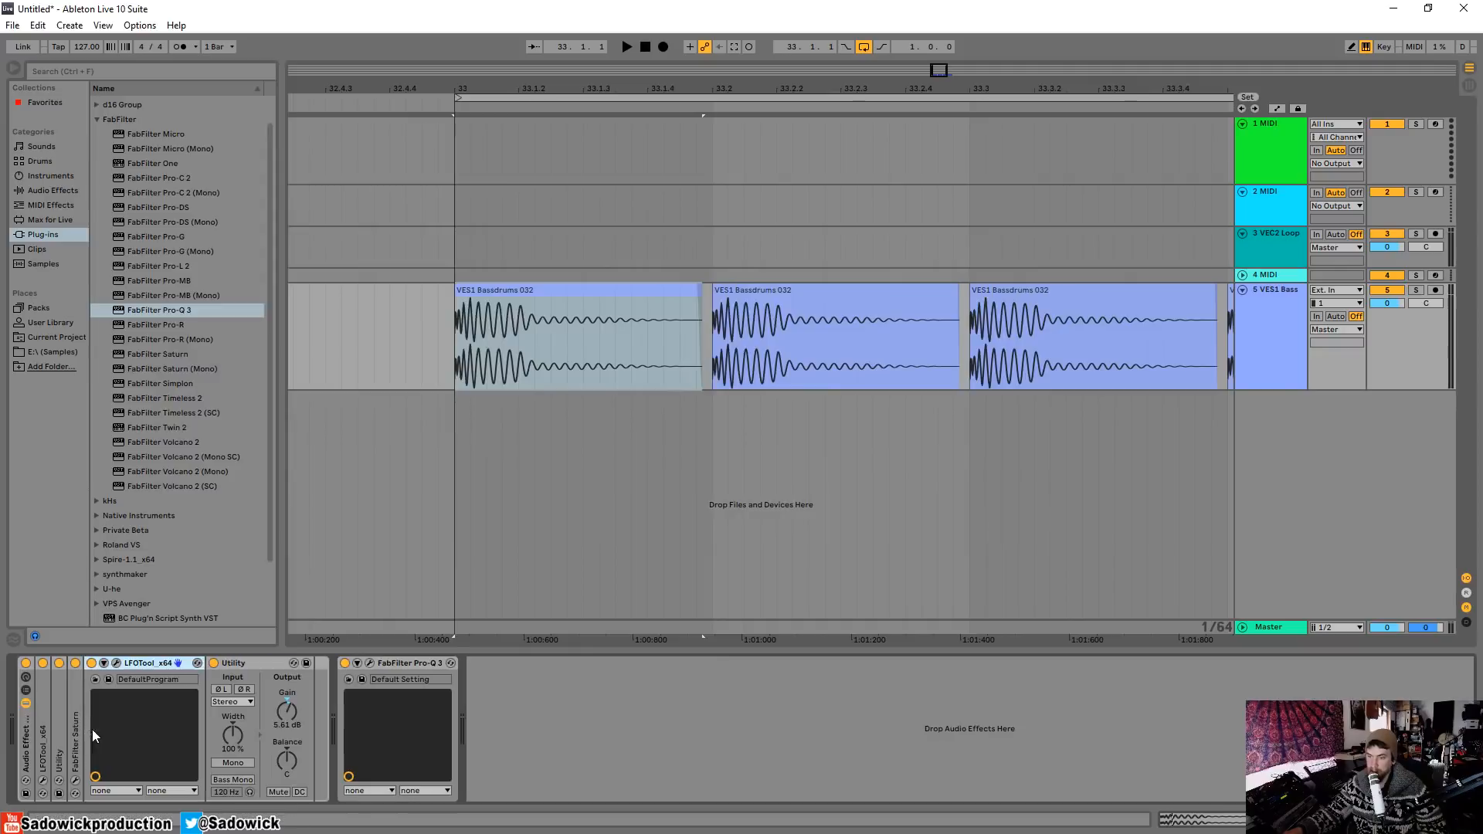
{"action": "left_click", "coordinate": [118, 664]}
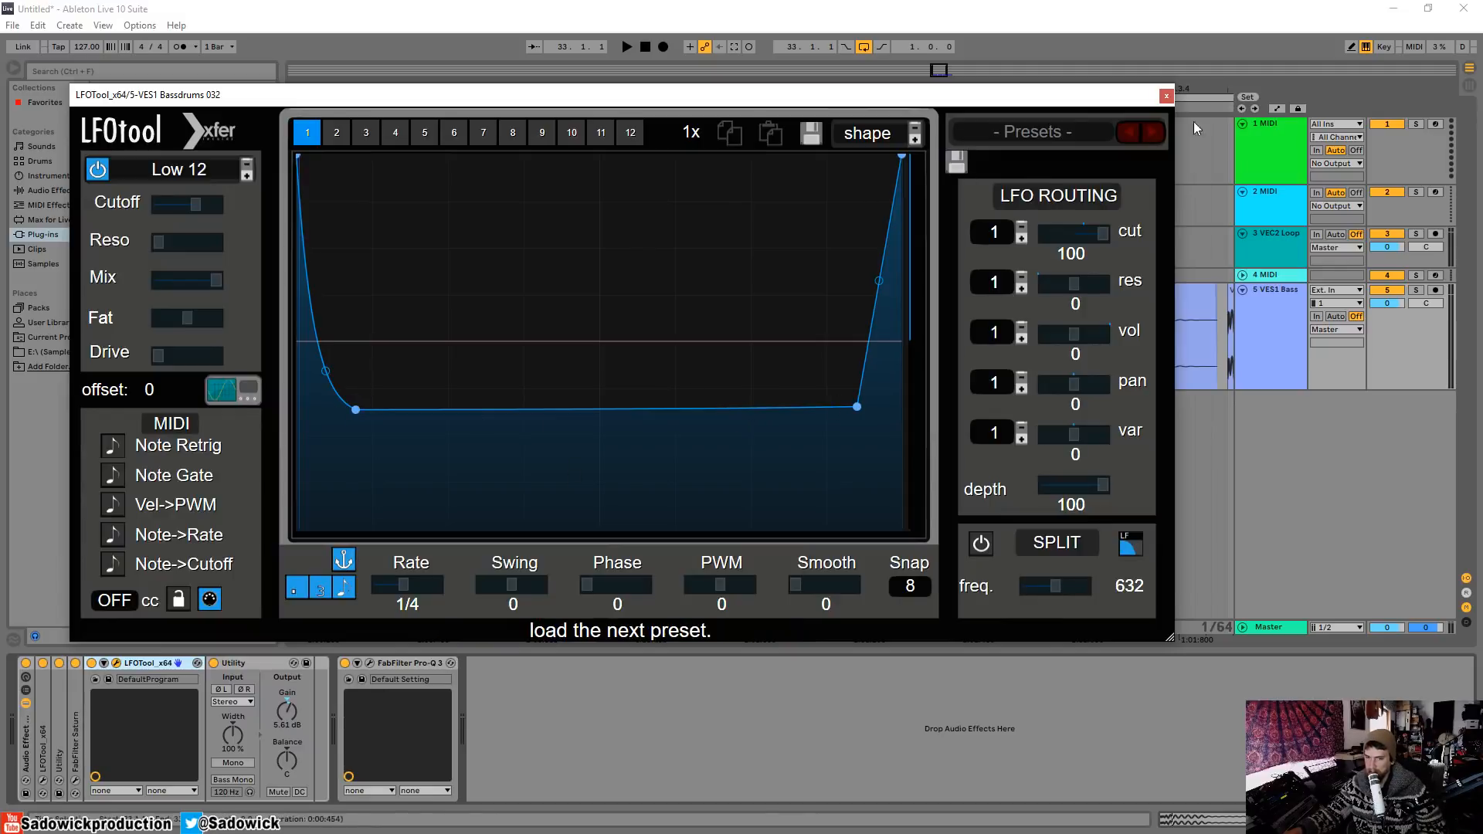
{"action": "left_click_drag", "start_coordinate": [1094, 106], "coordinate": [1094, 140]}
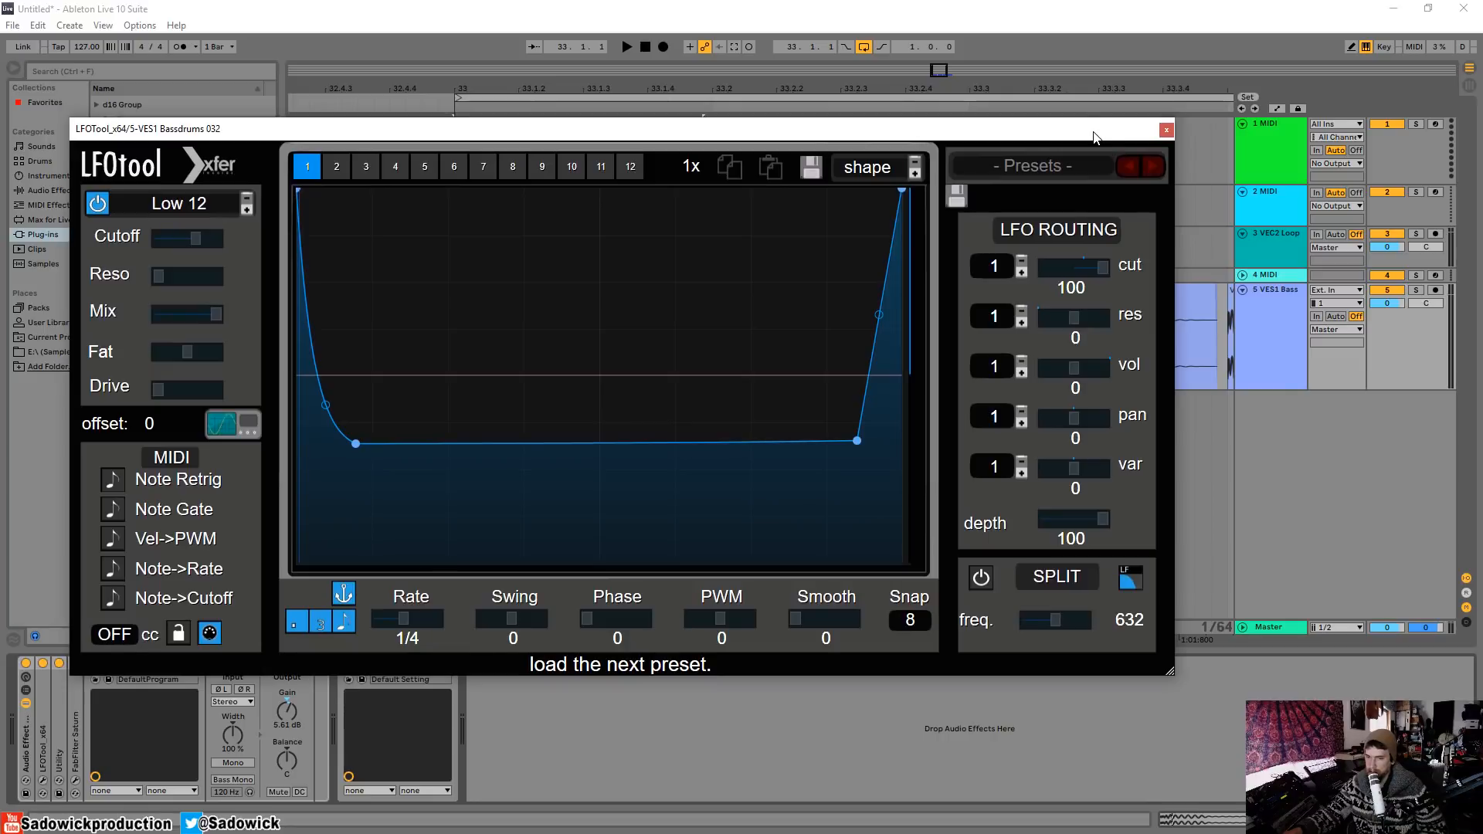